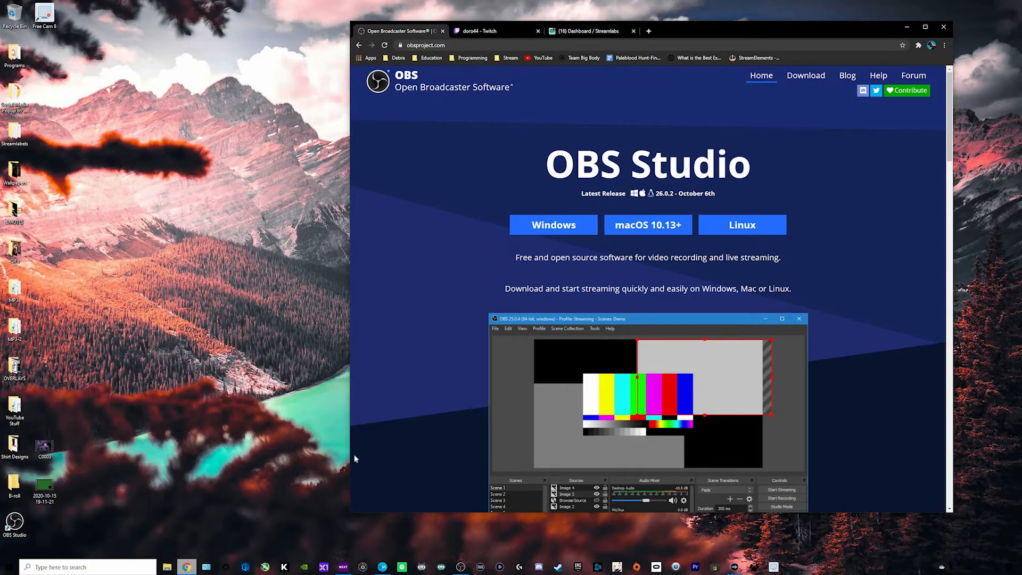
- Minimize the browser, switch to OBS Studio and open its settings
{"action": "left_click", "coordinate": [905, 26]}
{"action": "left_click", "coordinate": [461, 567]}
{"action": "mouse_move", "coordinate": [546, 24]}
{"action": "left_mouse_down"}
{"action": "mouse_move", "coordinate": [586, 39]}
{"action": "mouse_move", "coordinate": [569, 28]}
{"action": "left_mouse_up"}
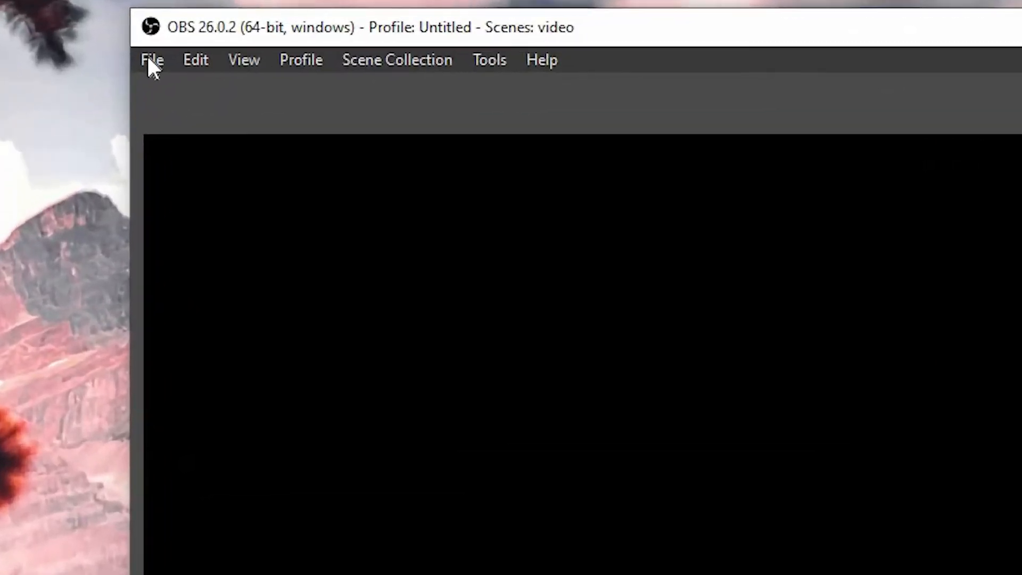
{"action": "left_click", "coordinate": [126, 66]}
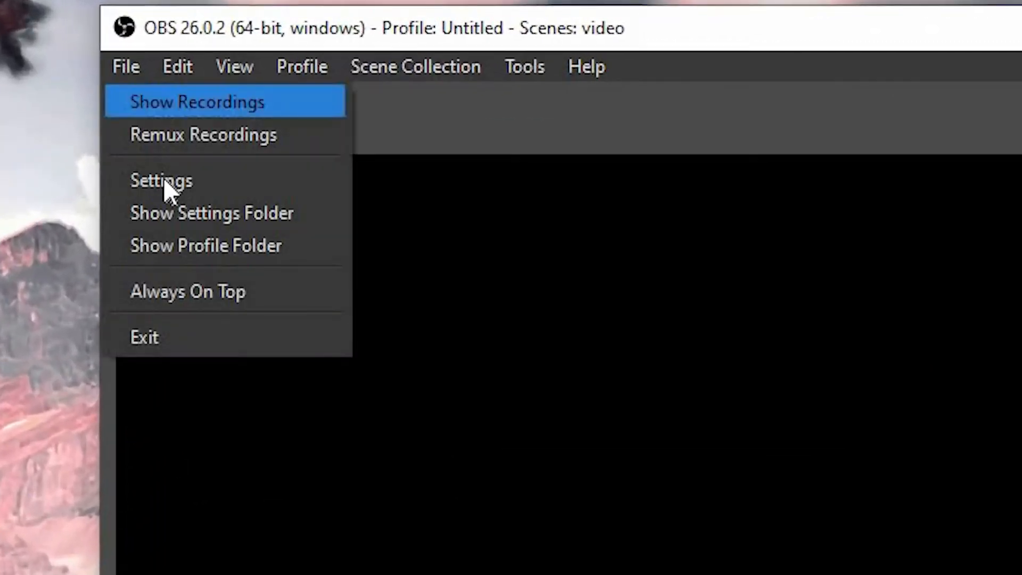
{"action": "left_click", "coordinate": [164, 178]}
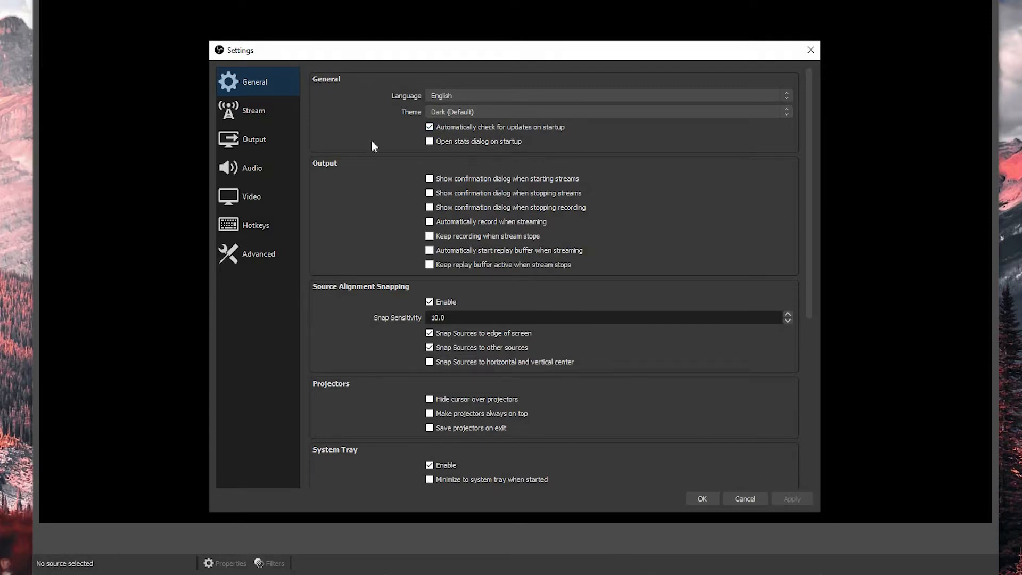
- Examine the available streaming services and Twitch servers in the Stream settings, keeping the current choices
{"action": "left_click", "coordinate": [282, 112]}
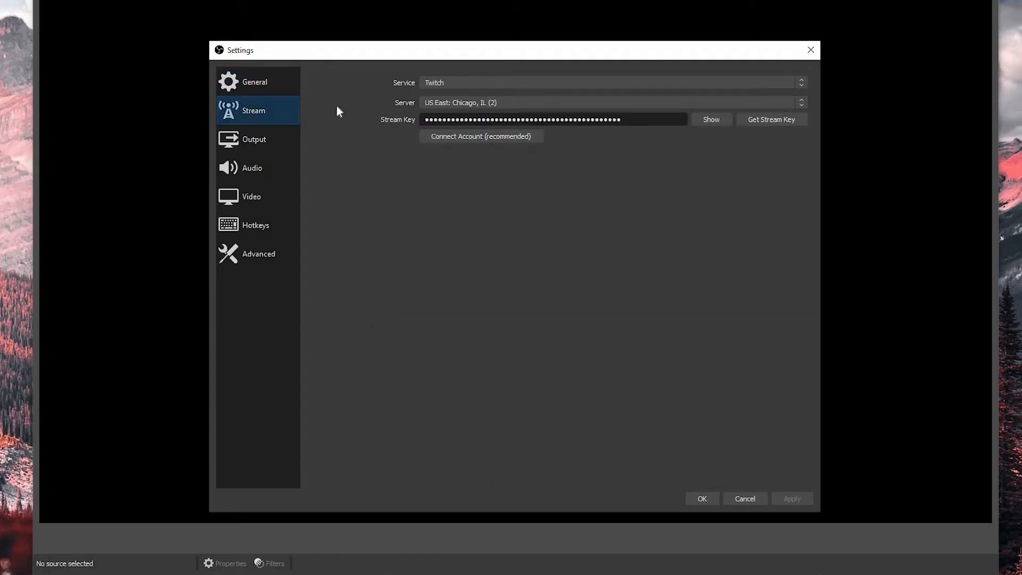
{"action": "left_click", "coordinate": [455, 85]}
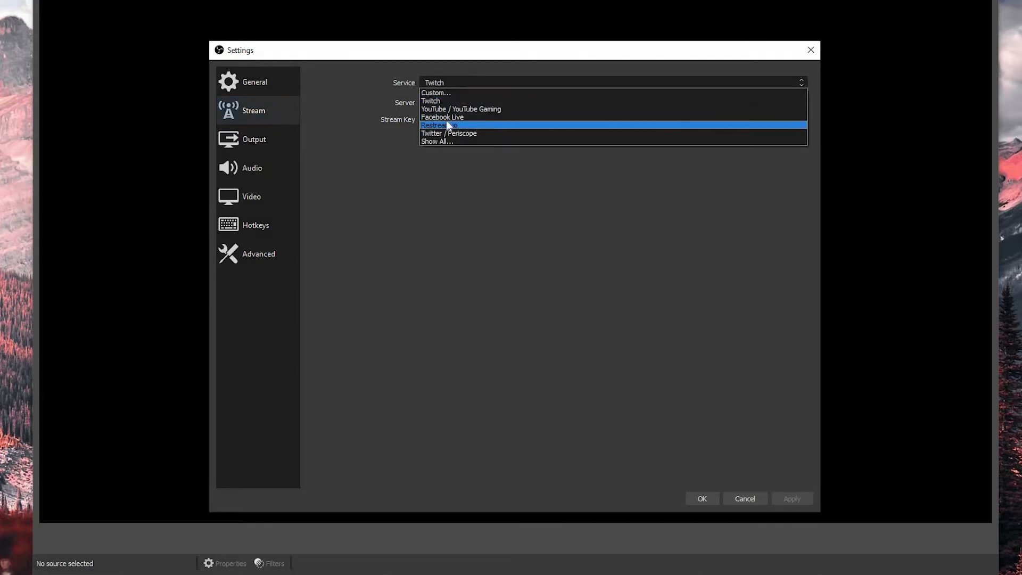
{"action": "left_click", "coordinate": [406, 108]}
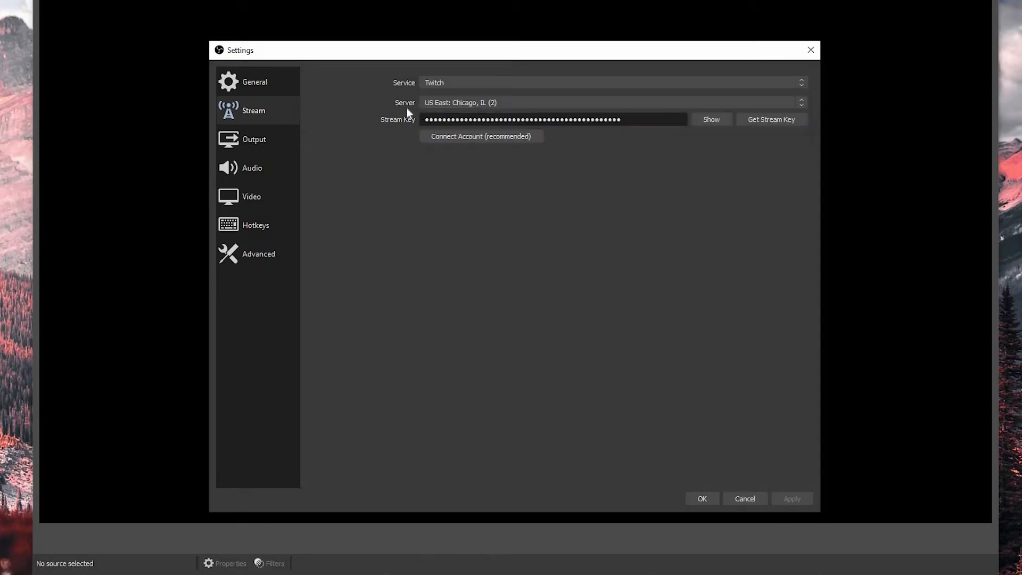
{"action": "left_click", "coordinate": [517, 105]}
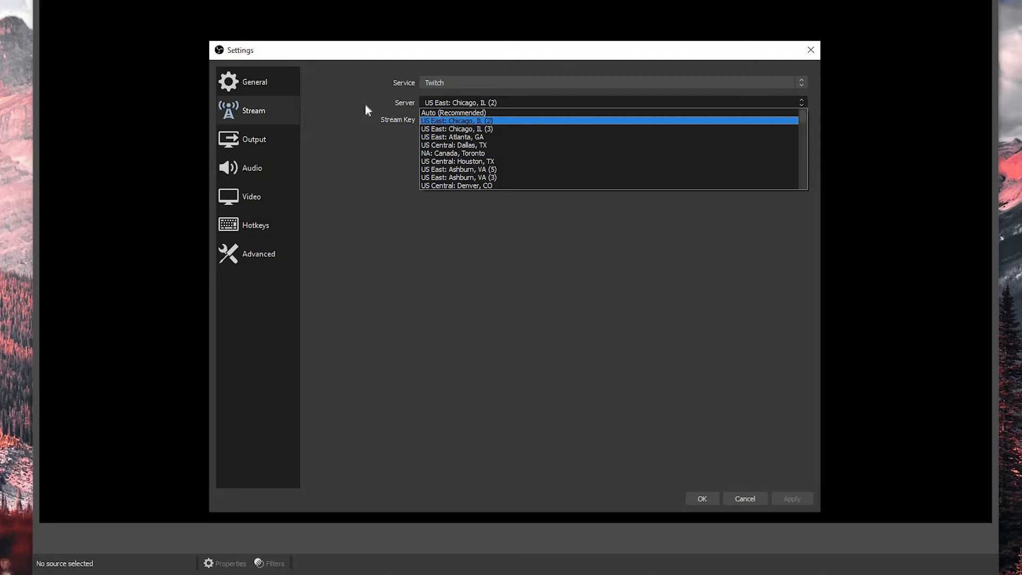
{"action": "left_click", "coordinate": [384, 125]}
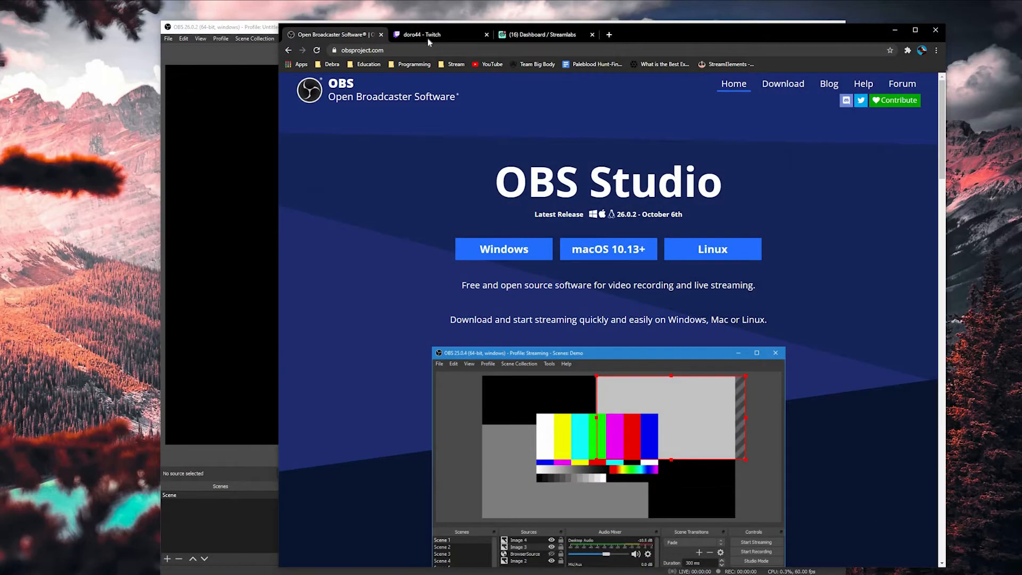
- Switch to Twitch in the browser and open the Creator Dashboard's stream settings containing the primary stream key
{"action": "left_click", "coordinate": [431, 36]}
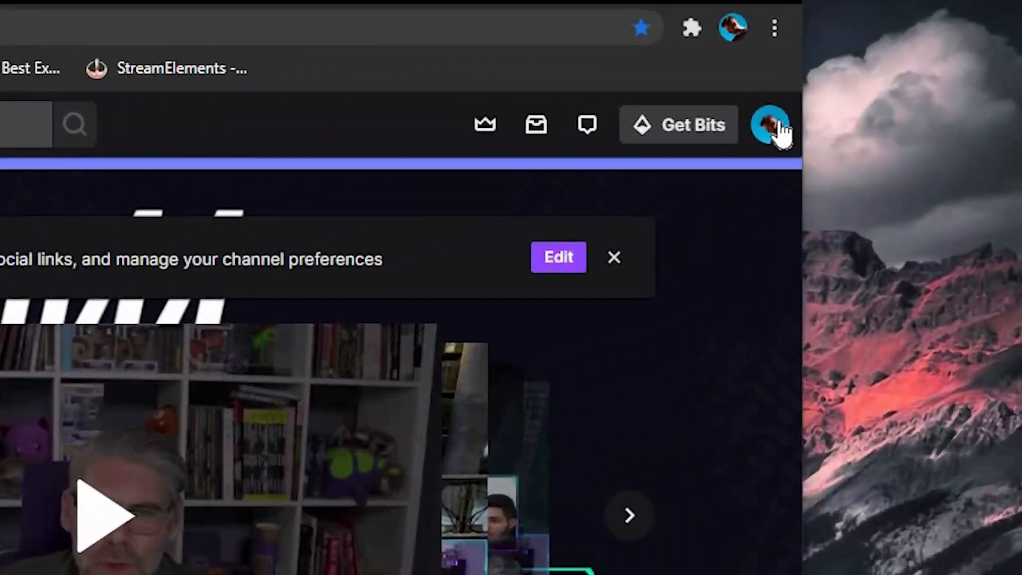
{"action": "left_click", "coordinate": [772, 125]}
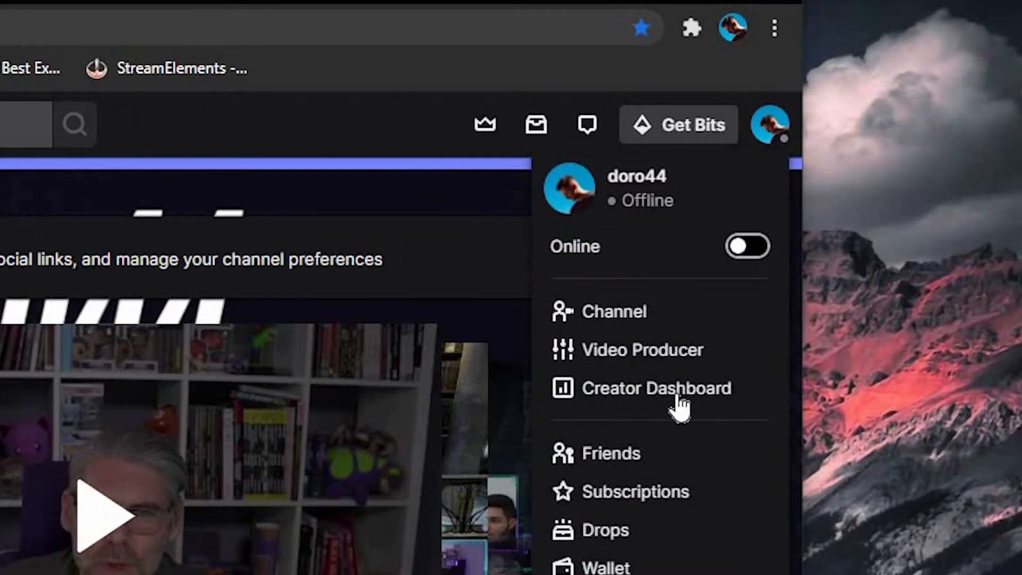
{"action": "left_click", "coordinate": [666, 394]}
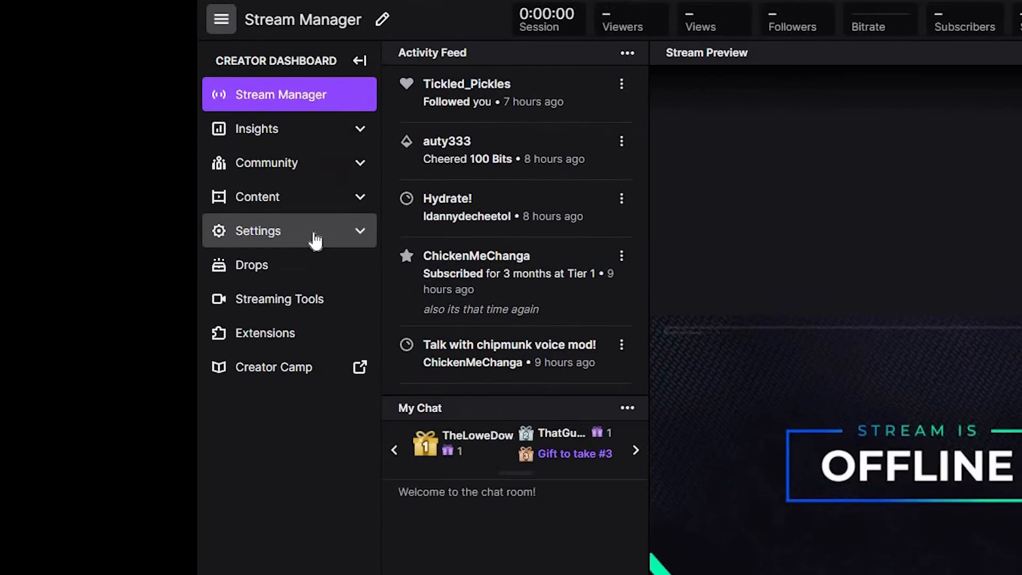
{"action": "left_click", "coordinate": [324, 219]}
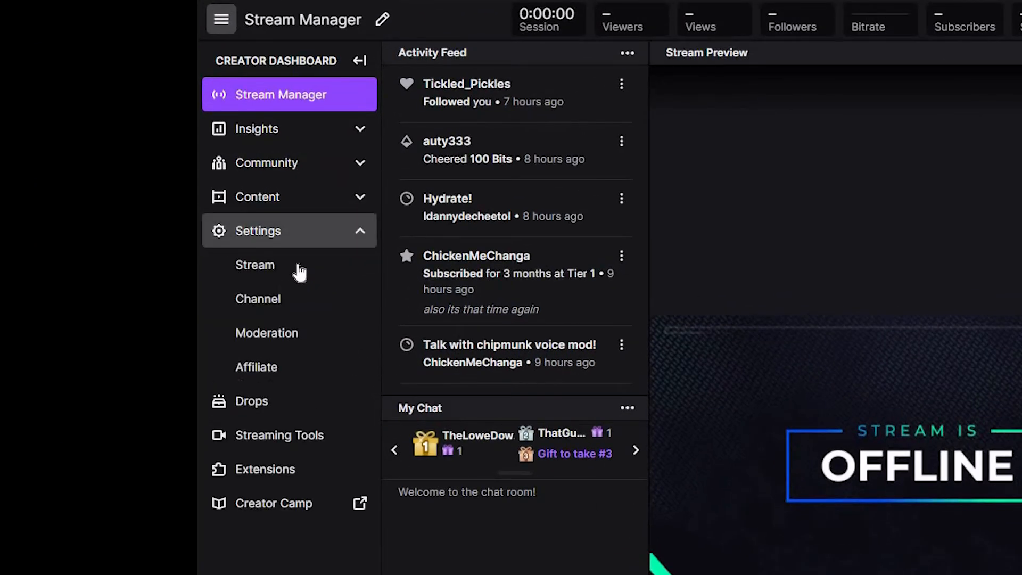
{"action": "left_click", "coordinate": [300, 270]}
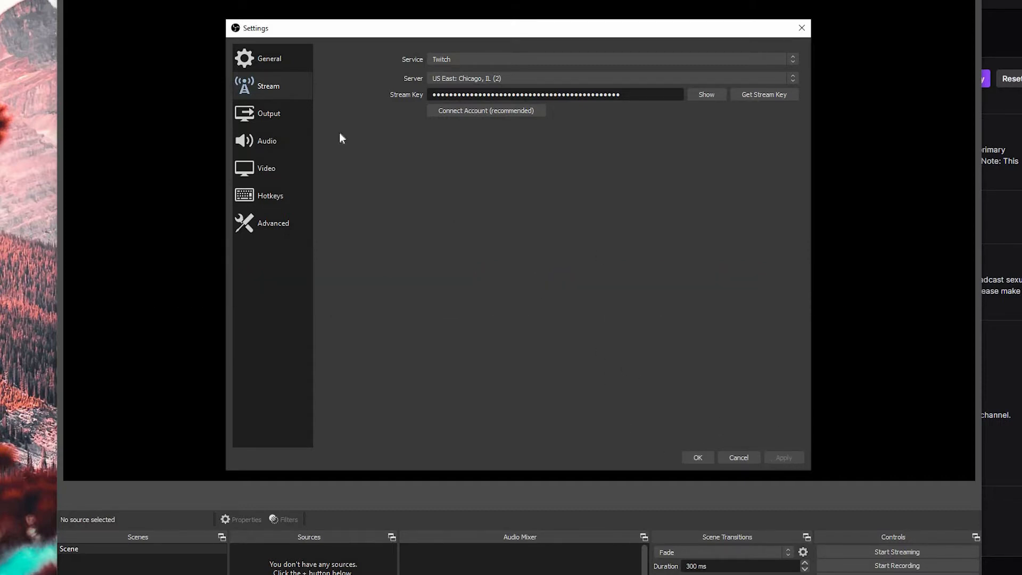
- In the OBS settings, examine the encoder choices for the streaming output
{"action": "left_click", "coordinate": [294, 116]}
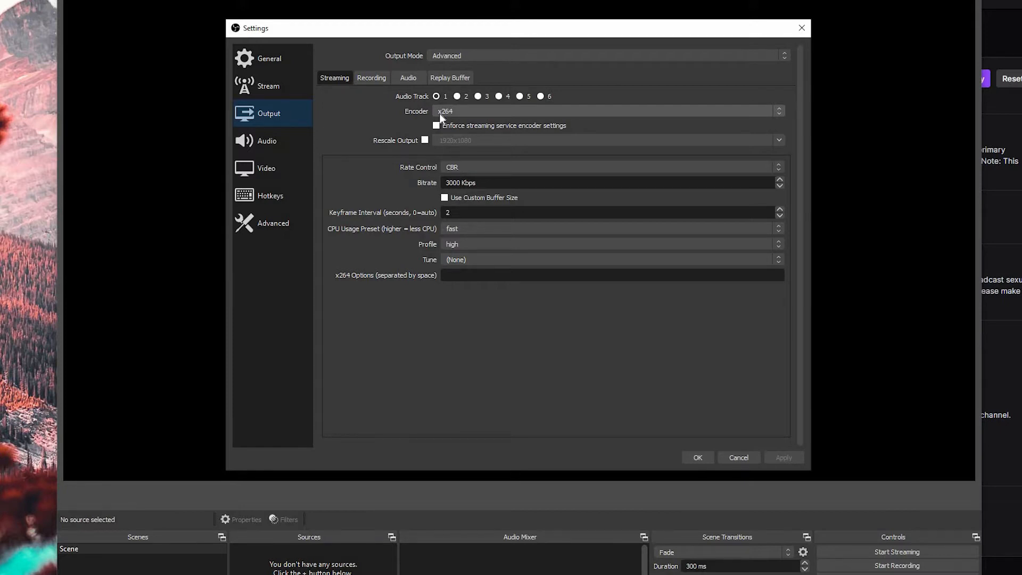
{"action": "left_click", "coordinate": [534, 115]}
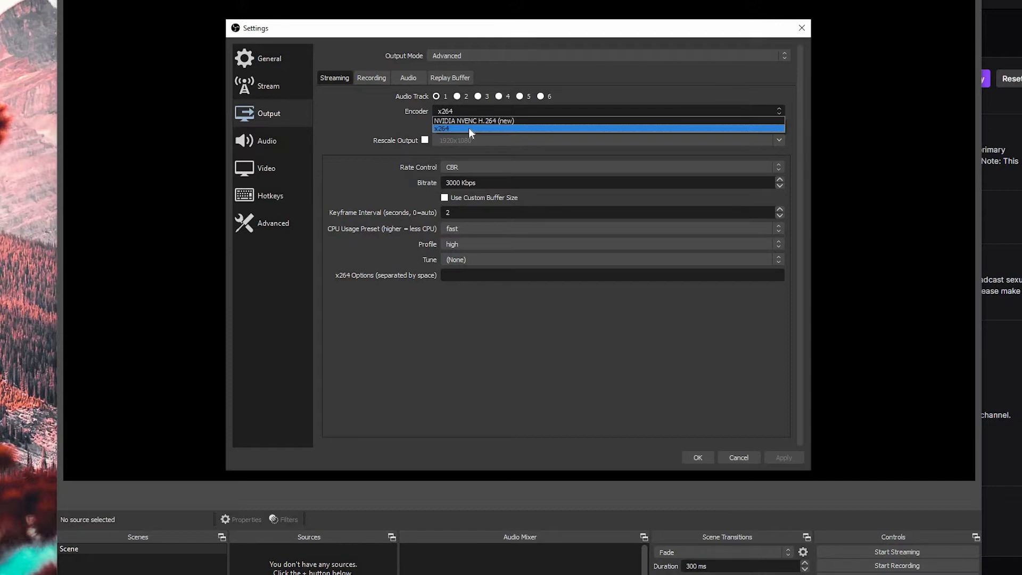
{"action": "left_click", "coordinate": [387, 125]}
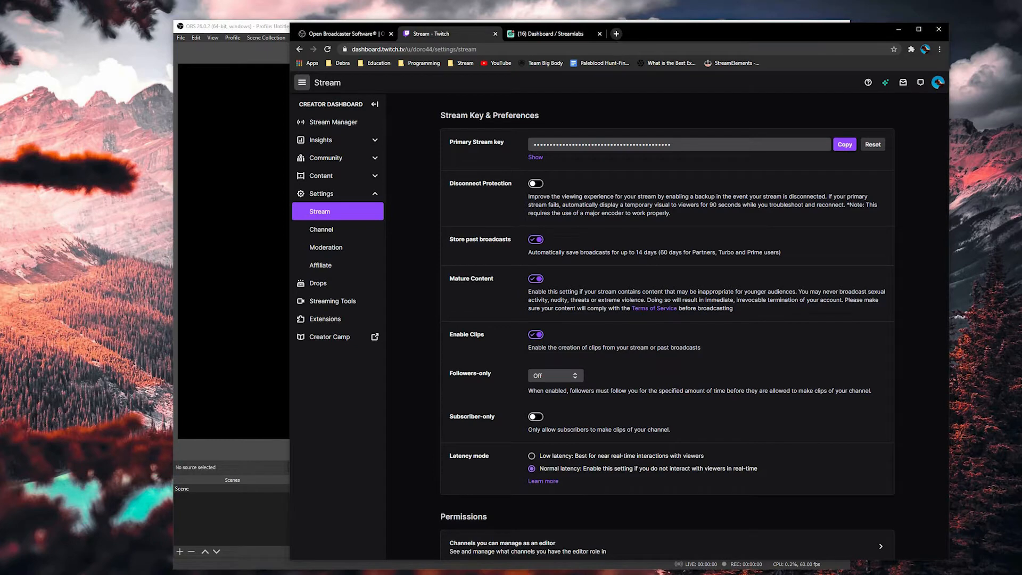
- Search Google for "internet speed test" in a new browser tab and run the built-in speed test
{"action": "left_click", "coordinate": [628, 33]}
{"action": "type", "text": "internet speed test"}
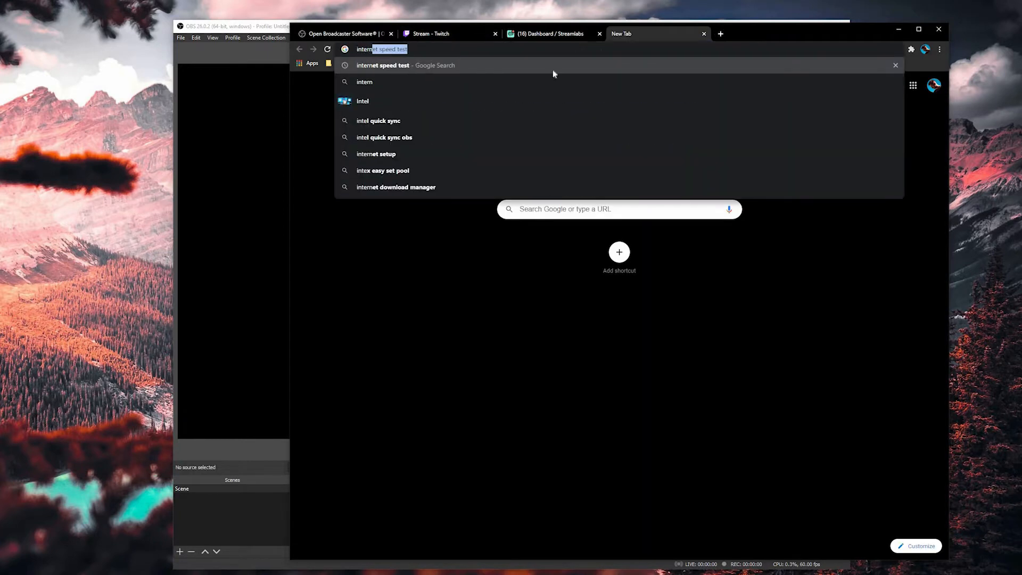
{"action": "key", "text": "Return"}
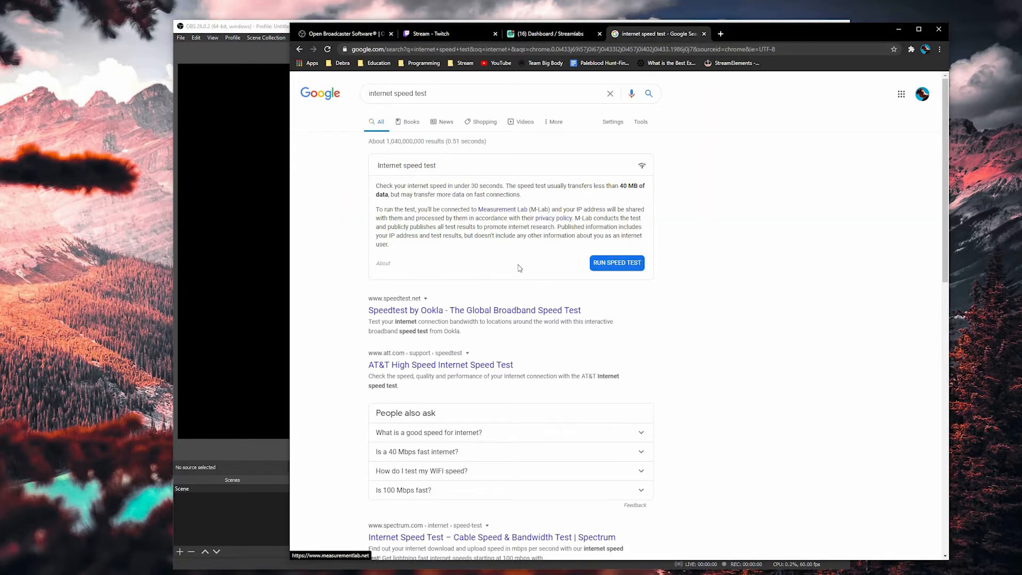
{"action": "left_click", "coordinate": [612, 263]}
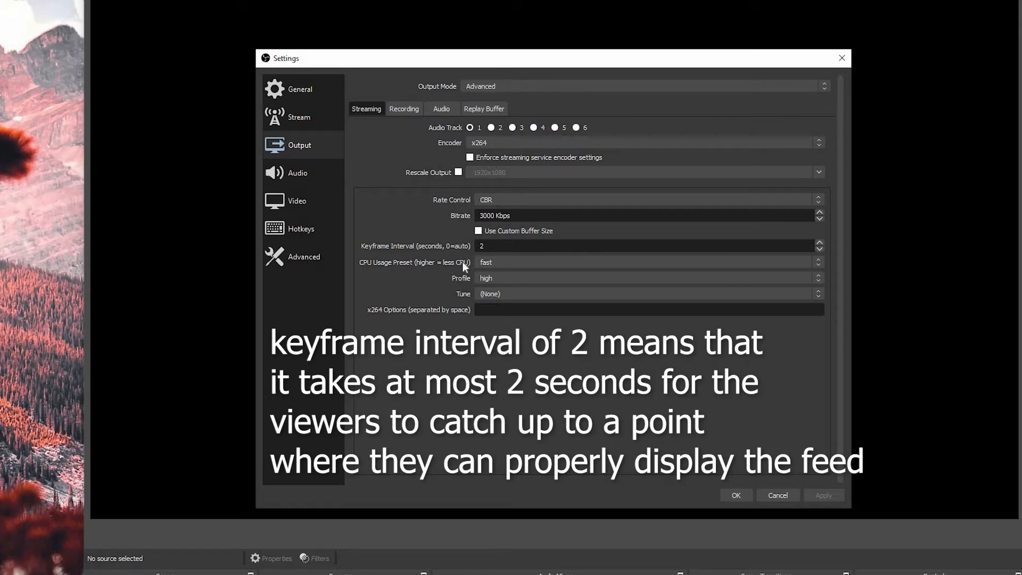
- Examine the x264 CPU usage presets from ultrafast to placebo in the OBS streaming output settings
{"action": "left_click", "coordinate": [498, 263]}
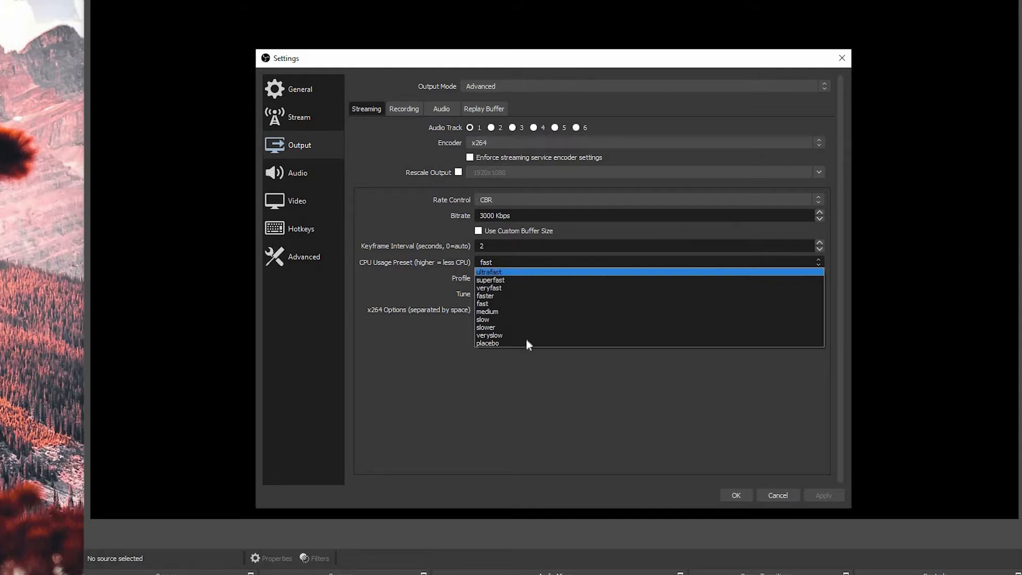
{"action": "key", "text": "Down"}
{"action": "key", "text": "Down"}
{"action": "key", "text": "Down"}
{"action": "key", "text": "Down"}
{"action": "key", "text": "Down"}
{"action": "key", "text": "Down"}
{"action": "key", "text": "Down"}
{"action": "key", "text": "Down"}
{"action": "key", "text": "Down"}
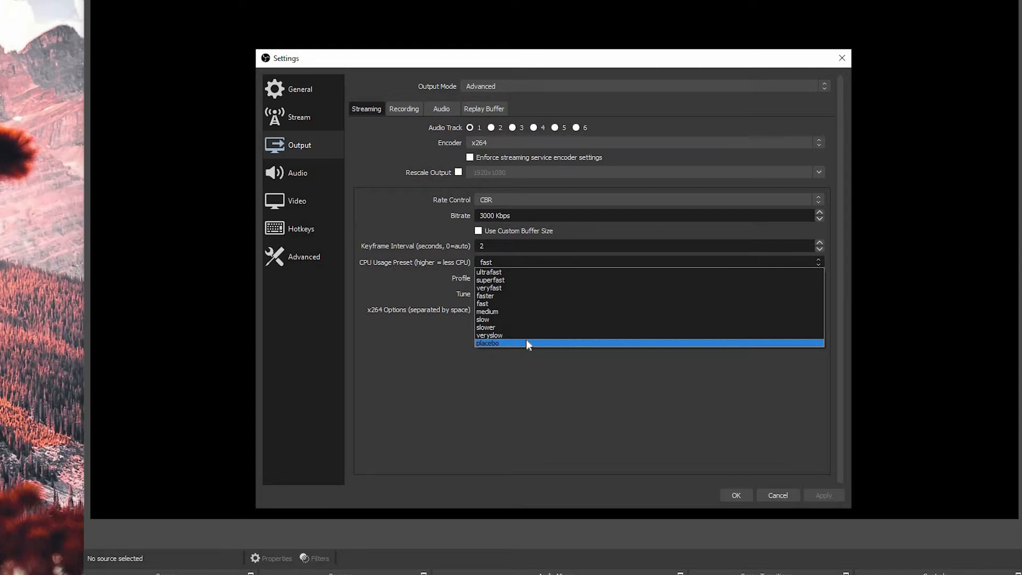
{"action": "key", "text": "Up"}
{"action": "key", "text": "Up"}
{"action": "key", "text": "Up"}
{"action": "key", "text": "Up"}
{"action": "key", "text": "Up"}
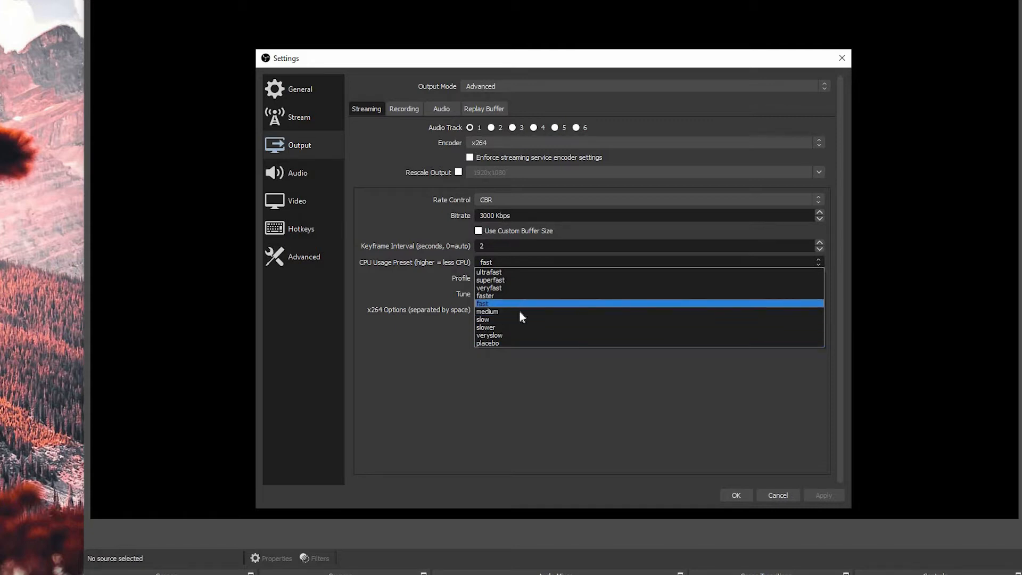
{"action": "key", "text": "Down"}
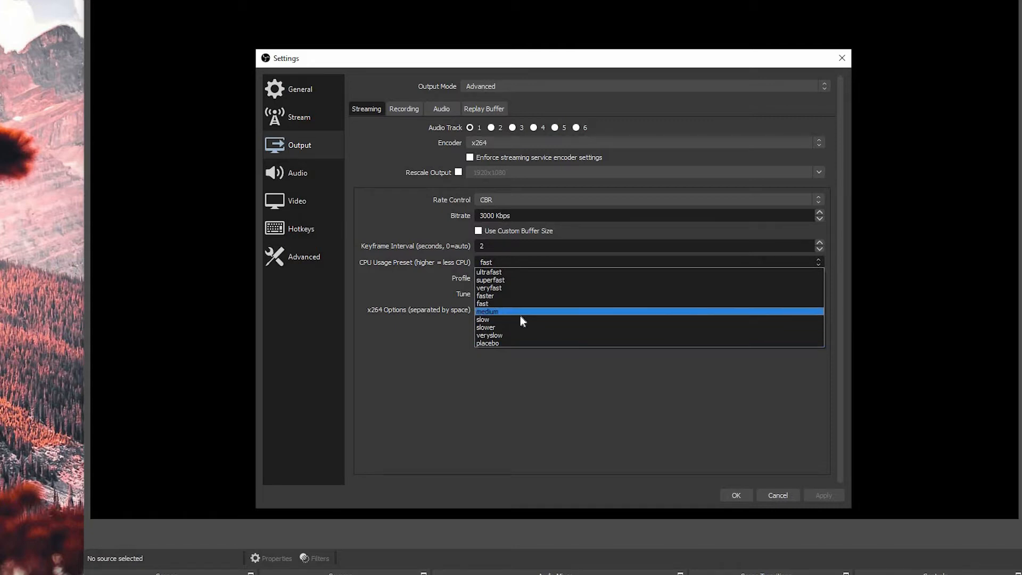
{"action": "key", "text": "Down"}
{"action": "key", "text": "Up"}
{"action": "key", "text": "Up"}
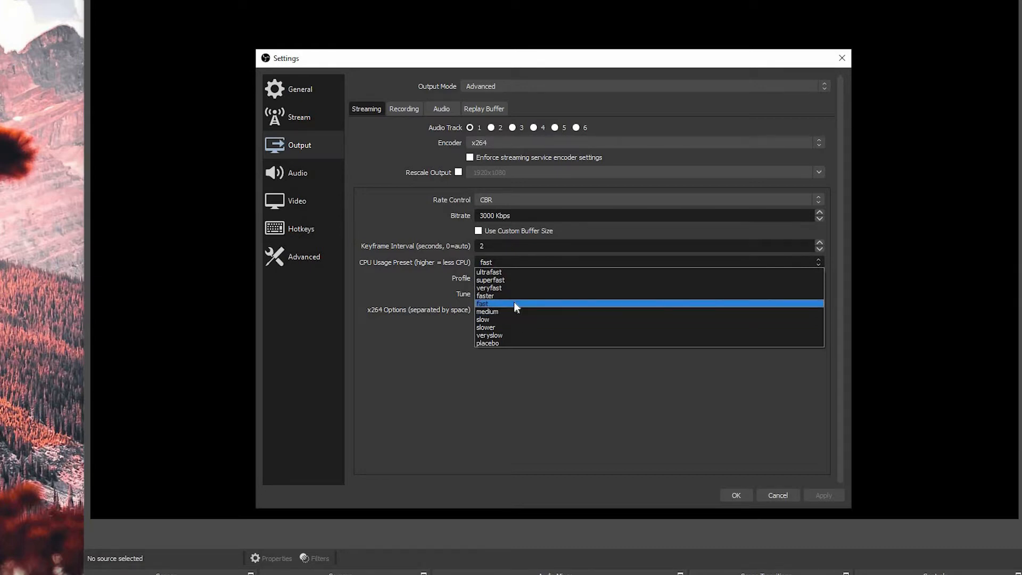
- Keep the x264 encoder with the fast CPU usage preset and apply the output settings
{"action": "left_click", "coordinate": [501, 148]}
{"action": "left_click", "coordinate": [500, 153]}
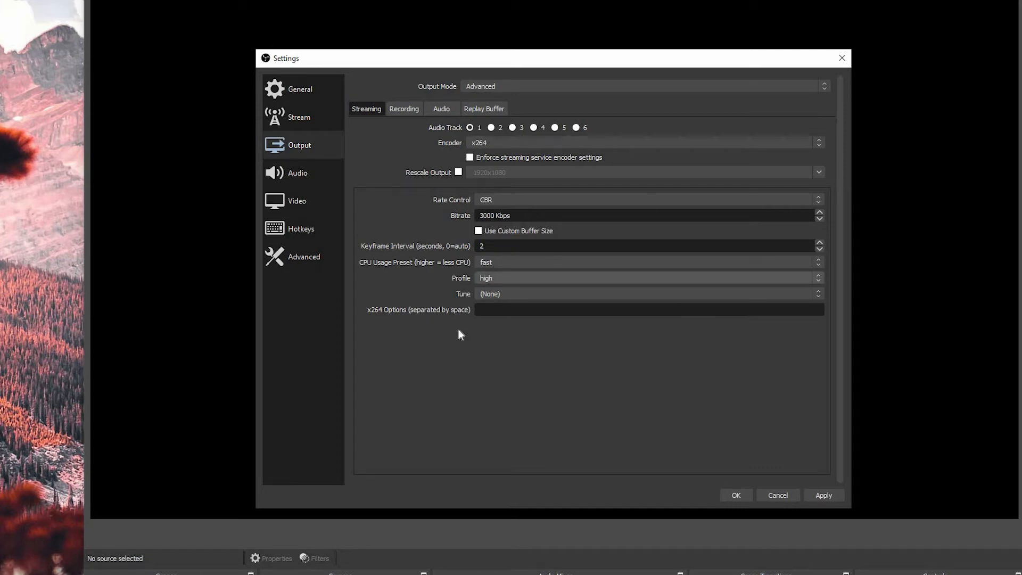
{"action": "left_click", "coordinate": [837, 496]}
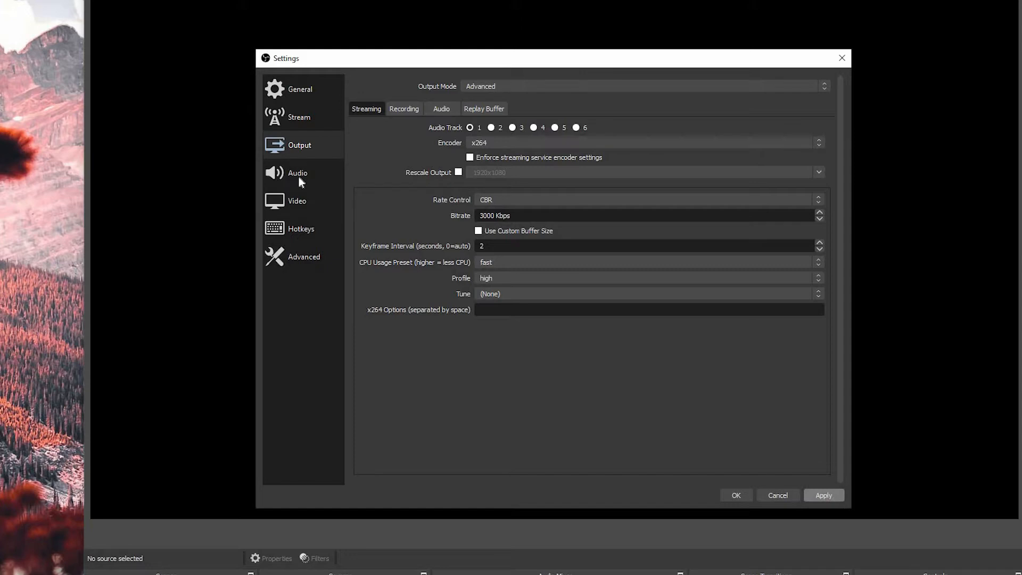
- In the audio settings, set Mic/Auxiliary Audio to Wave Link Stream (2- Elgato Wave:1)
{"action": "left_click", "coordinate": [322, 181]}
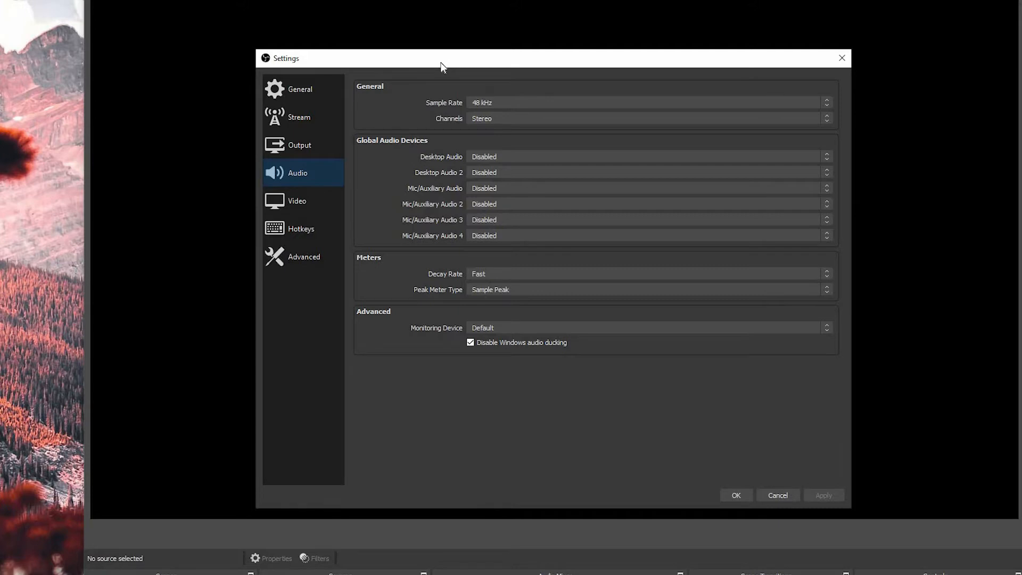
{"action": "left_click", "coordinate": [491, 190]}
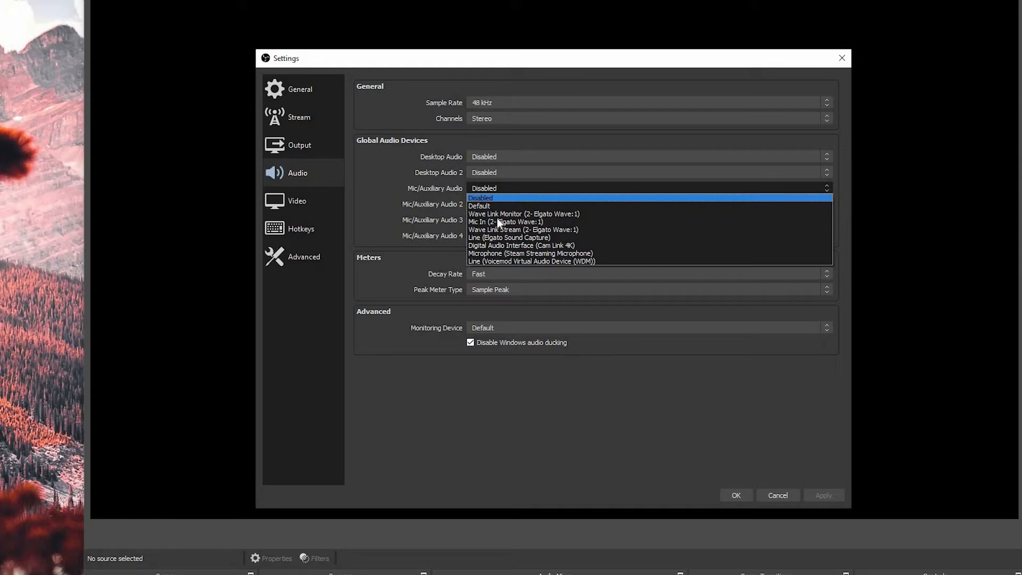
{"action": "key", "text": "Down"}
{"action": "key", "text": "Down"}
{"action": "key", "text": "Down"}
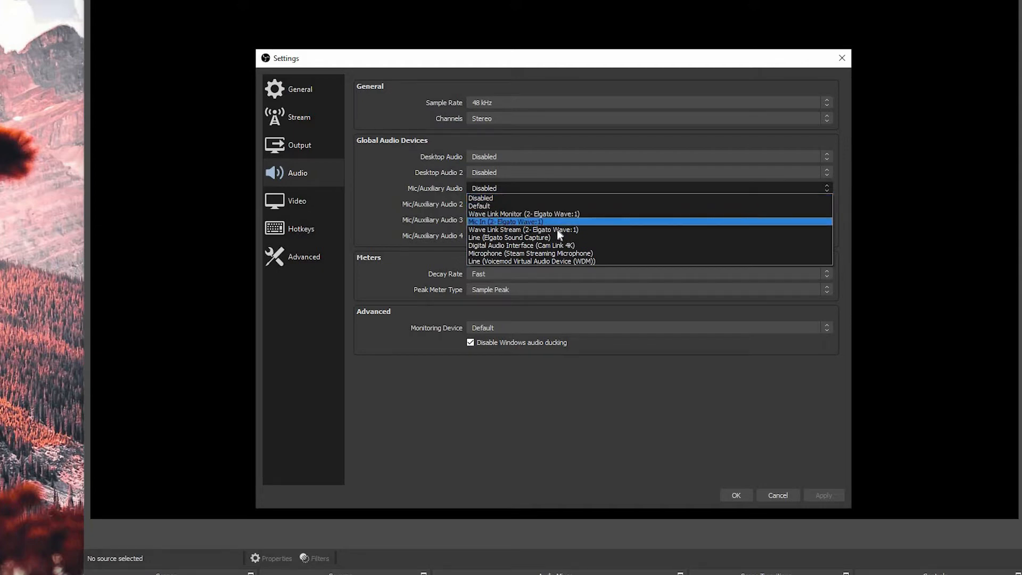
{"action": "key", "text": "Down"}
{"action": "key", "text": "Return"}
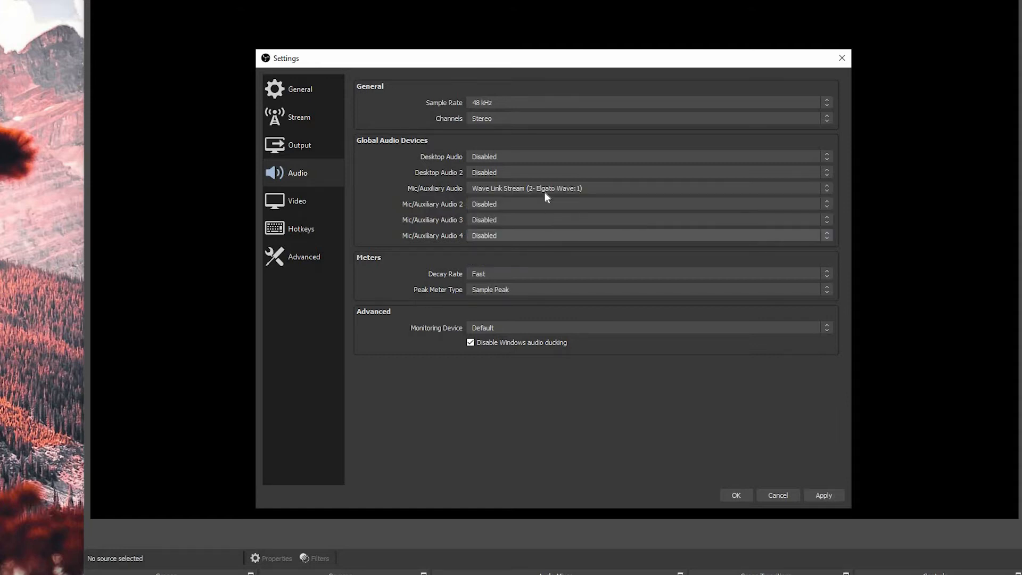
- Set Desktop Audio to Default and apply the audio settings
{"action": "left_click", "coordinate": [529, 158]}
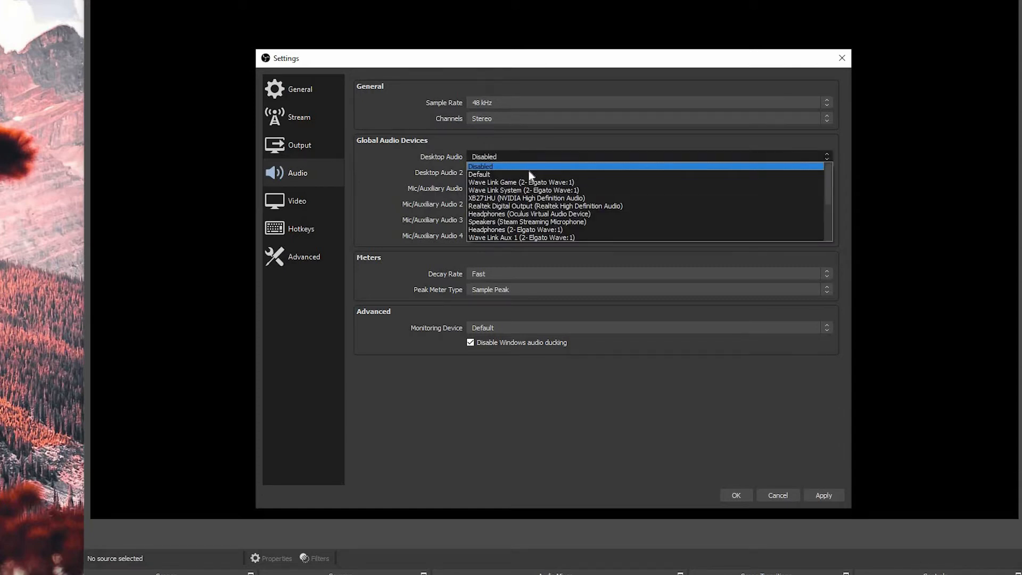
{"action": "left_click", "coordinate": [523, 172]}
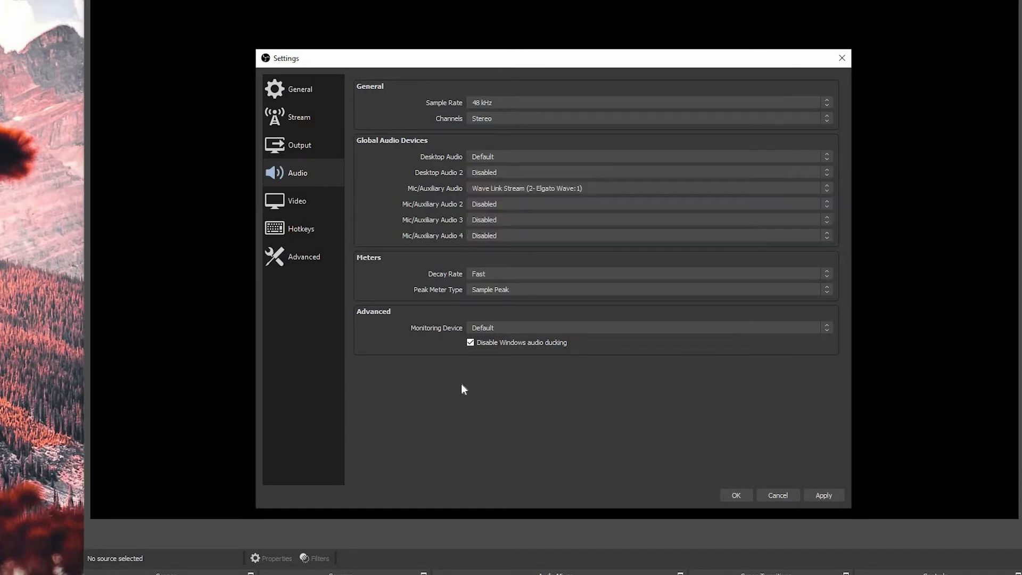
{"action": "left_click", "coordinate": [823, 495]}
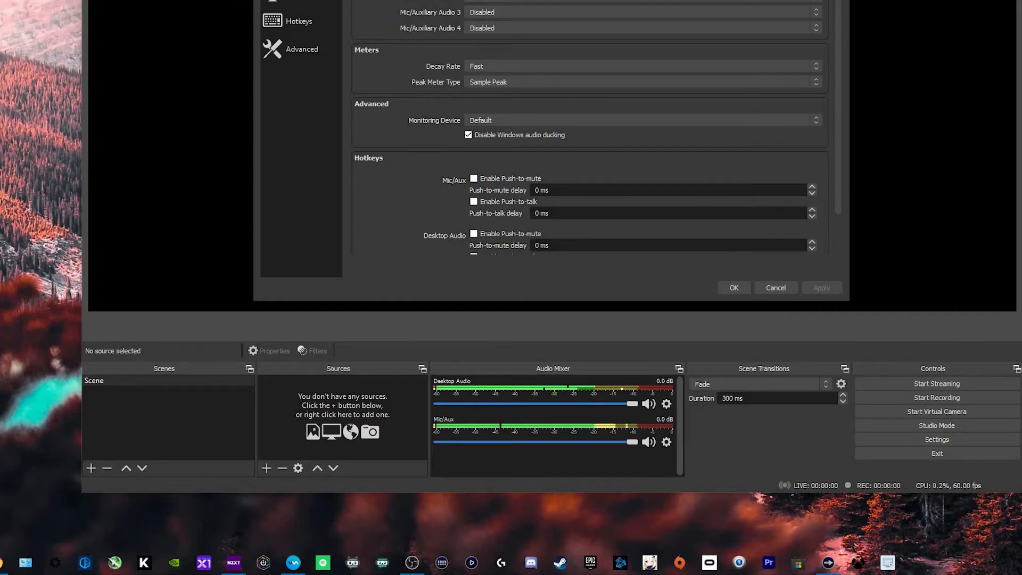
{"action": "left_click", "coordinate": [732, 392]}
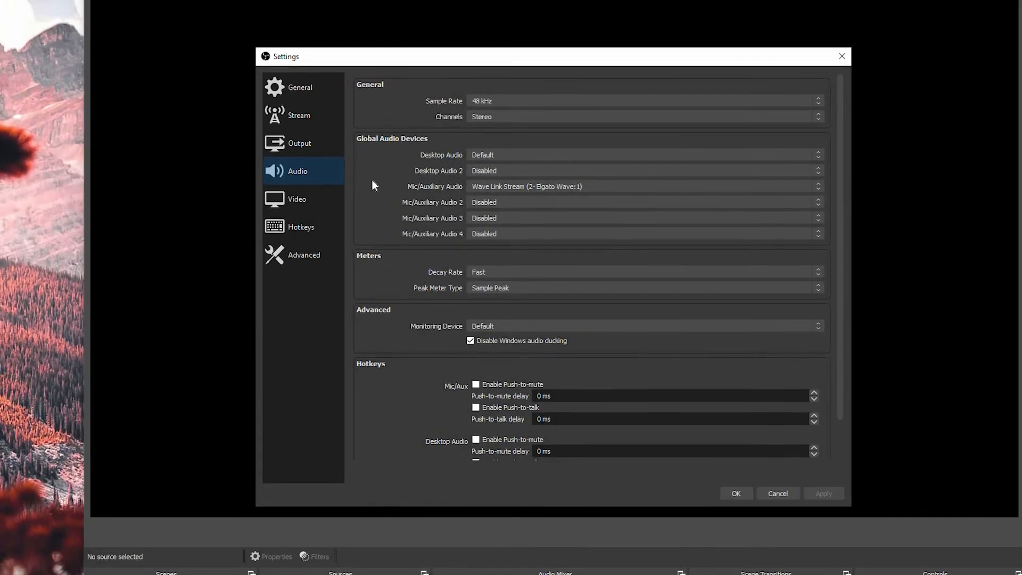
- Open the video settings and check the monitor's display resolution in the Windows display settings against the base canvas resolution
{"action": "left_click", "coordinate": [305, 201]}
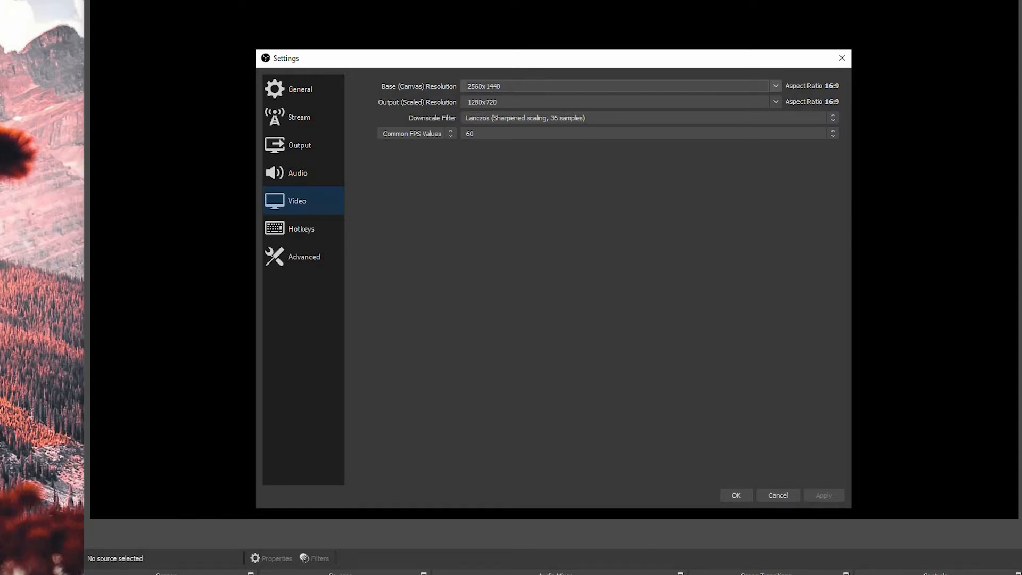
{"action": "right_click", "coordinate": [13, 326]}
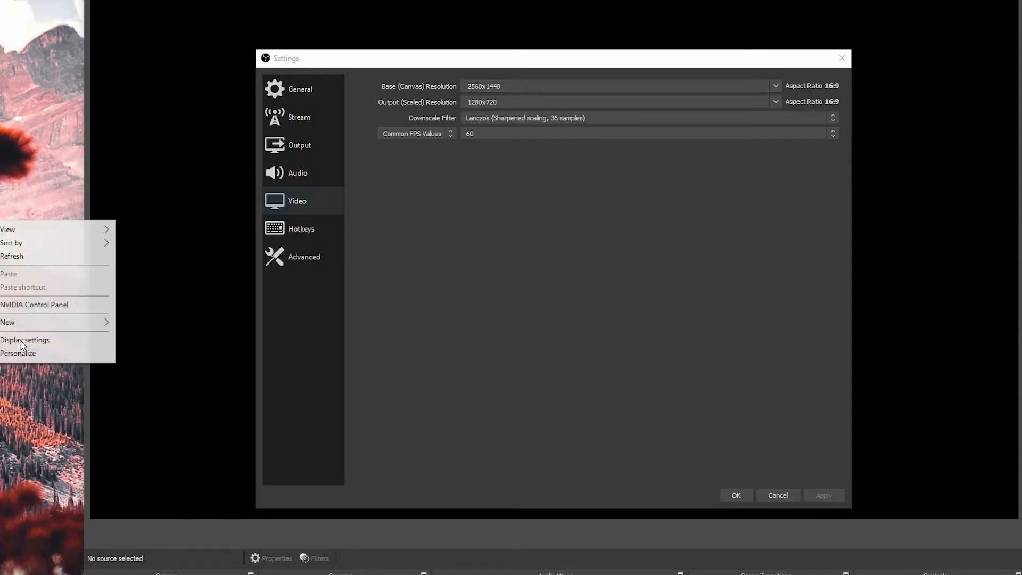
{"action": "left_click", "coordinate": [24, 341]}
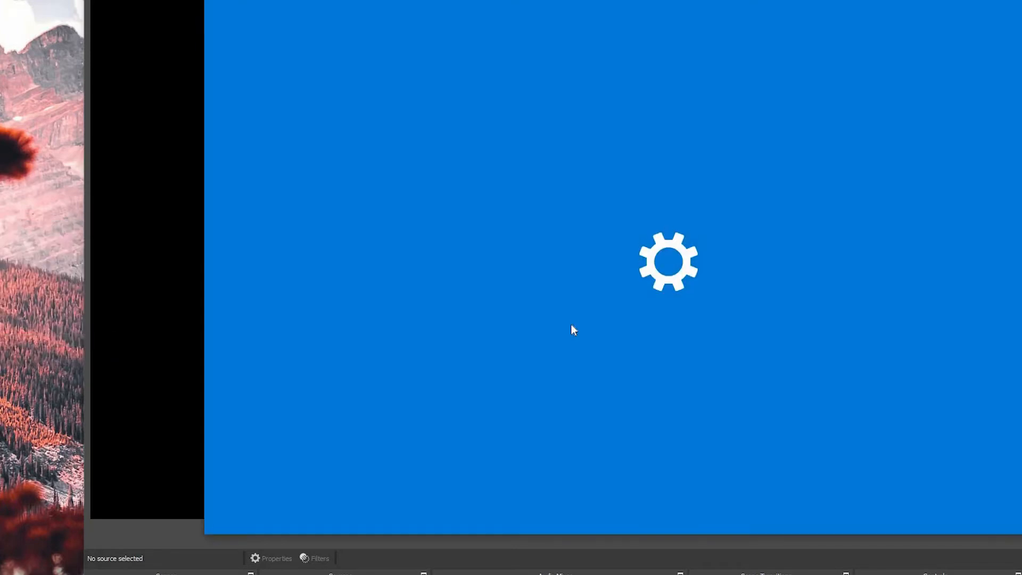
{"action": "scroll", "coordinate": [565, 309], "scroll_direction": "down", "scroll_amount": 5}
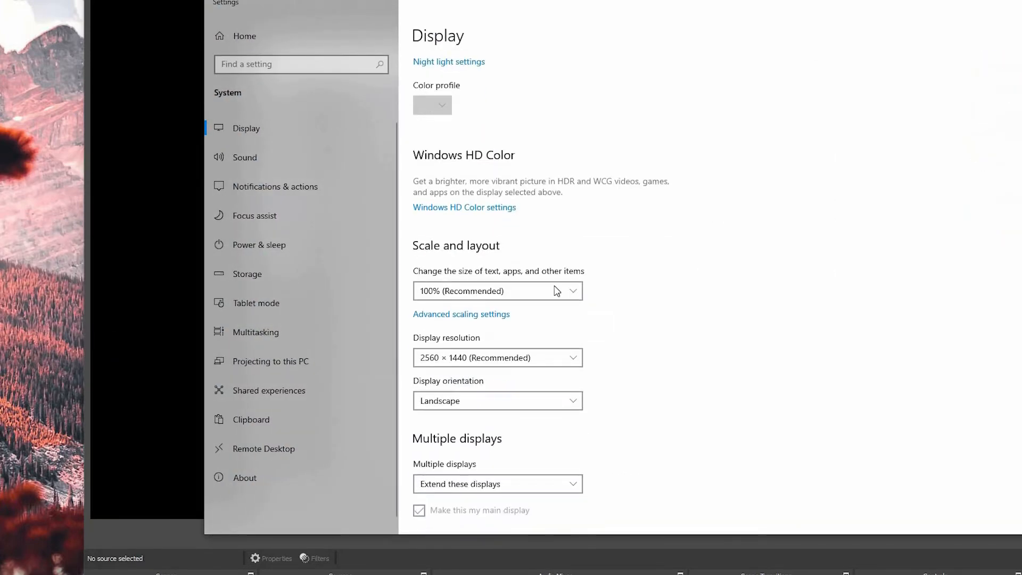
{"action": "scroll", "coordinate": [479, 263], "scroll_direction": "down", "scroll_amount": 2}
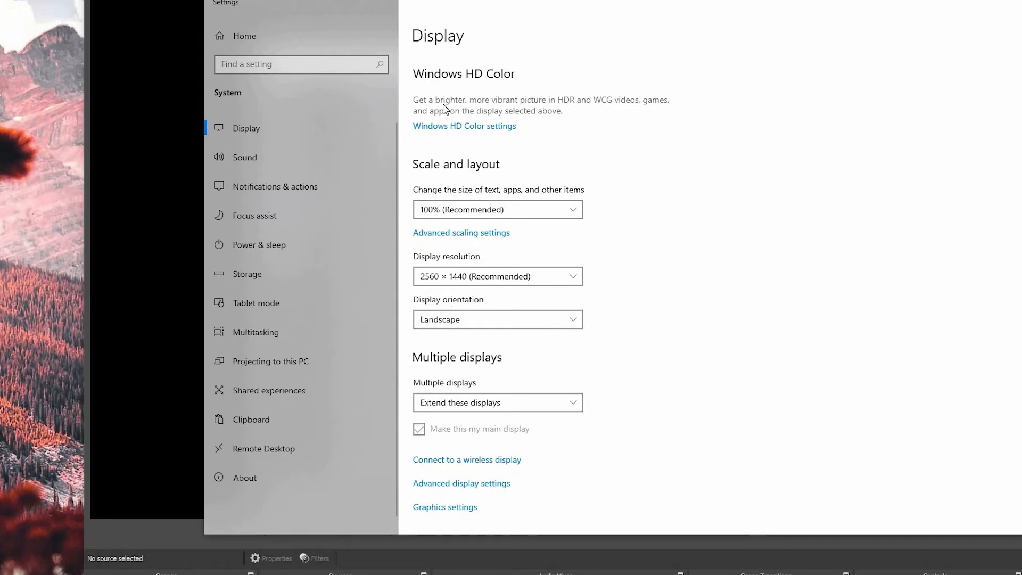
{"action": "key", "text": "alt+Tab"}
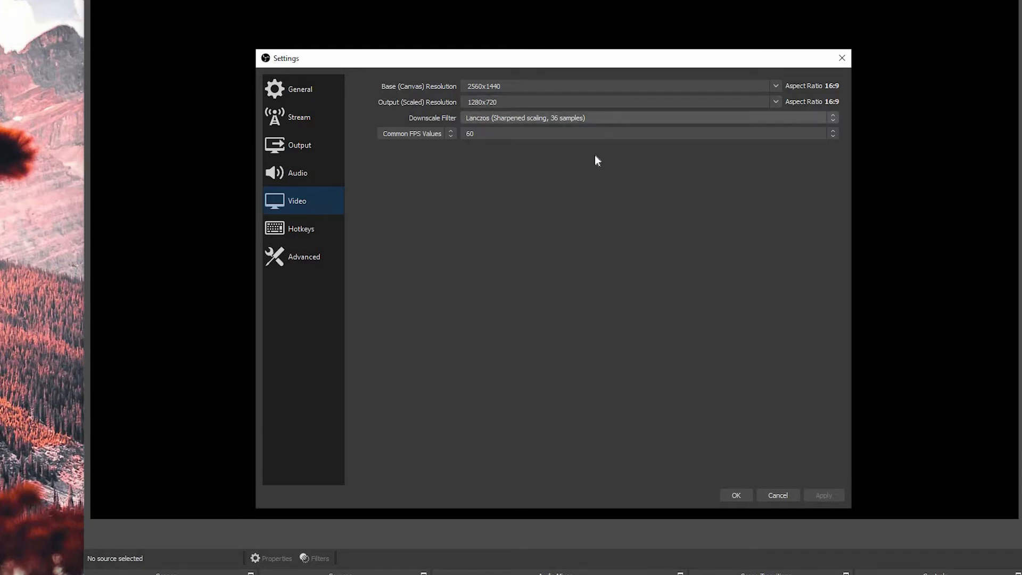
- Keep the Lanczos (Sharpened scaling, 36 samples) downscale filter and the common FPS value of 60, and confirm the settings
{"action": "left_click", "coordinate": [594, 119]}
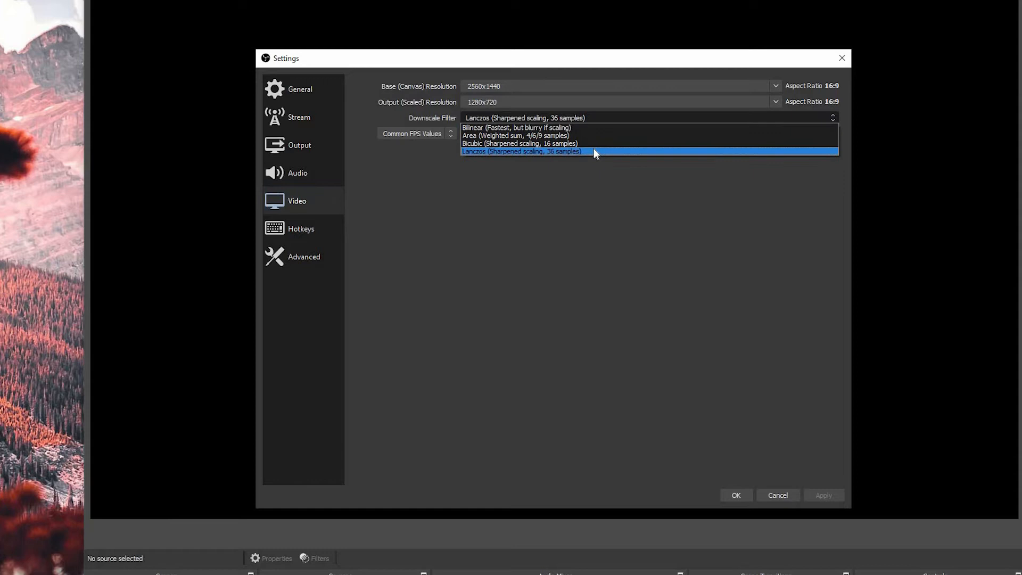
{"action": "left_click", "coordinate": [589, 149]}
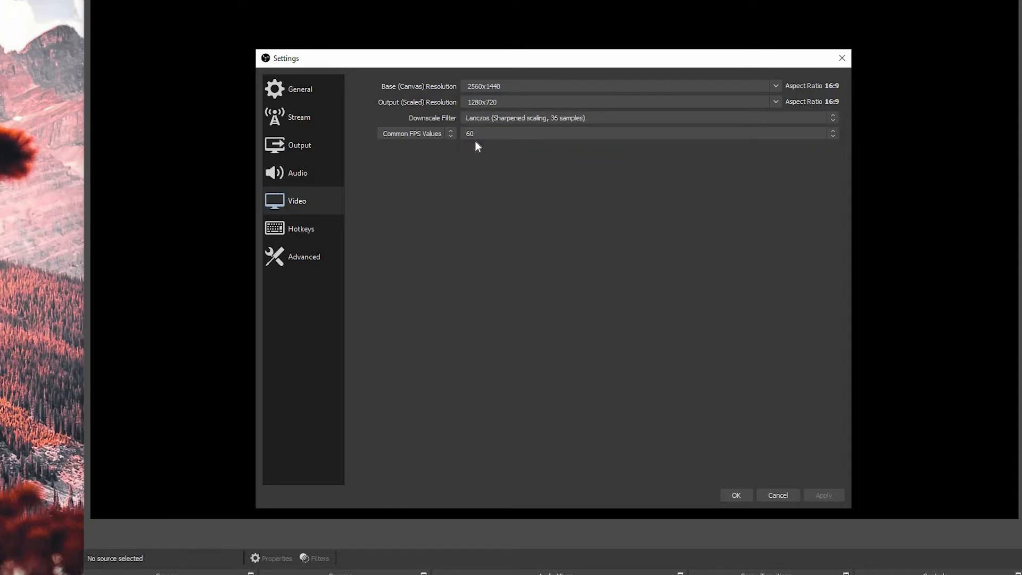
{"action": "left_click", "coordinate": [506, 134]}
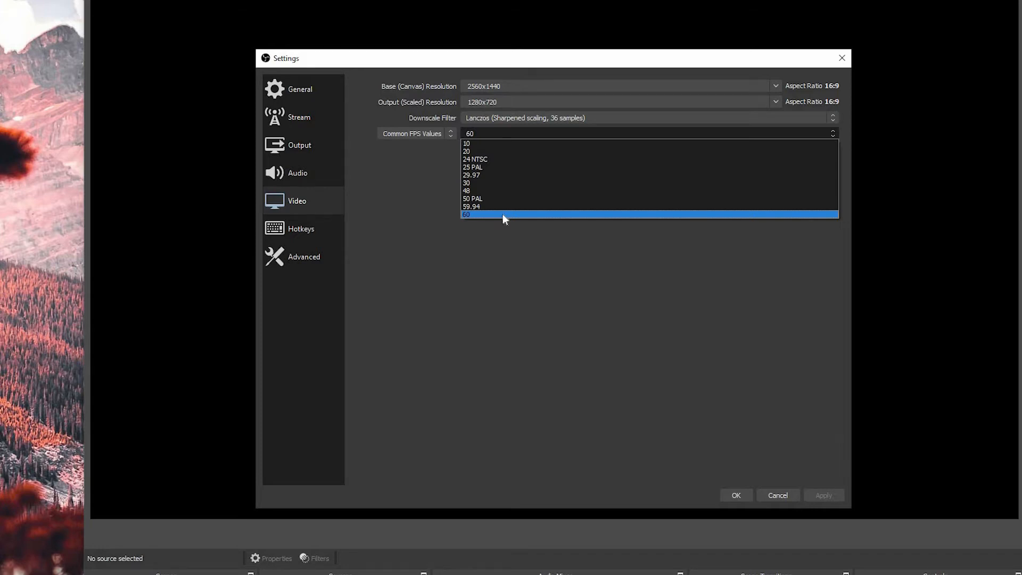
{"action": "left_click", "coordinate": [479, 139]}
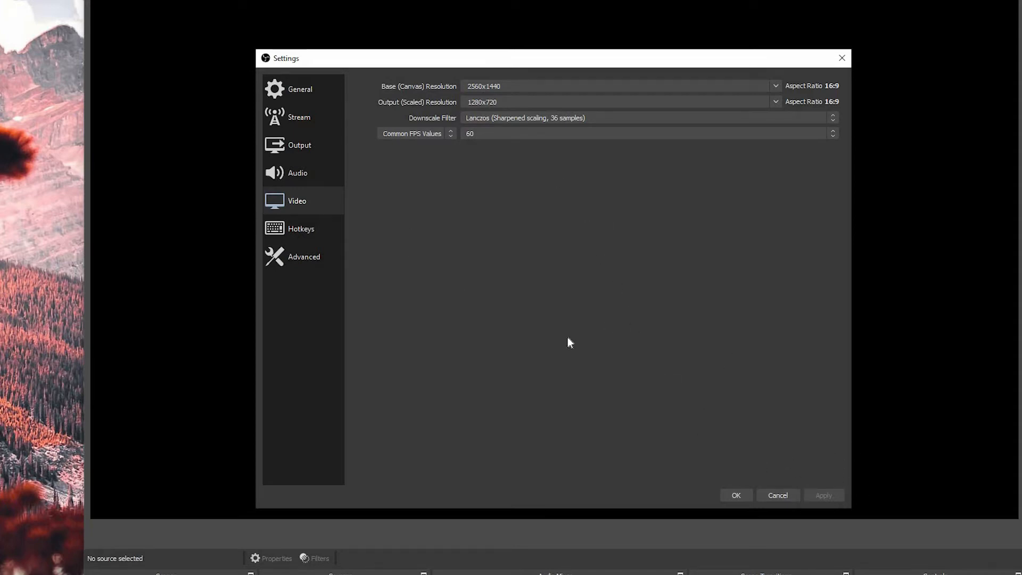
{"action": "left_click", "coordinate": [745, 495]}
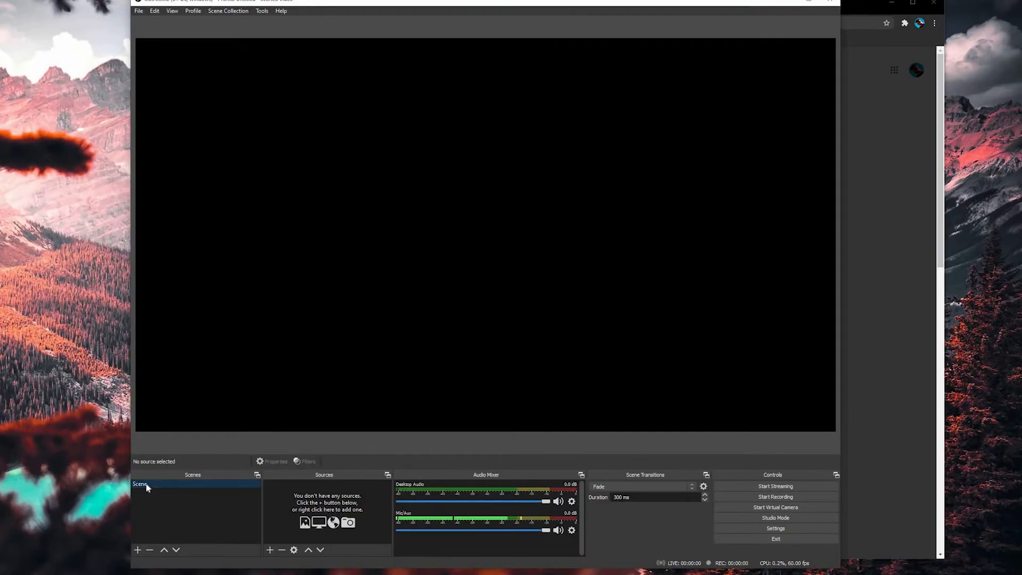
- Rename the existing scene as Live
{"action": "right_click", "coordinate": [146, 484]}
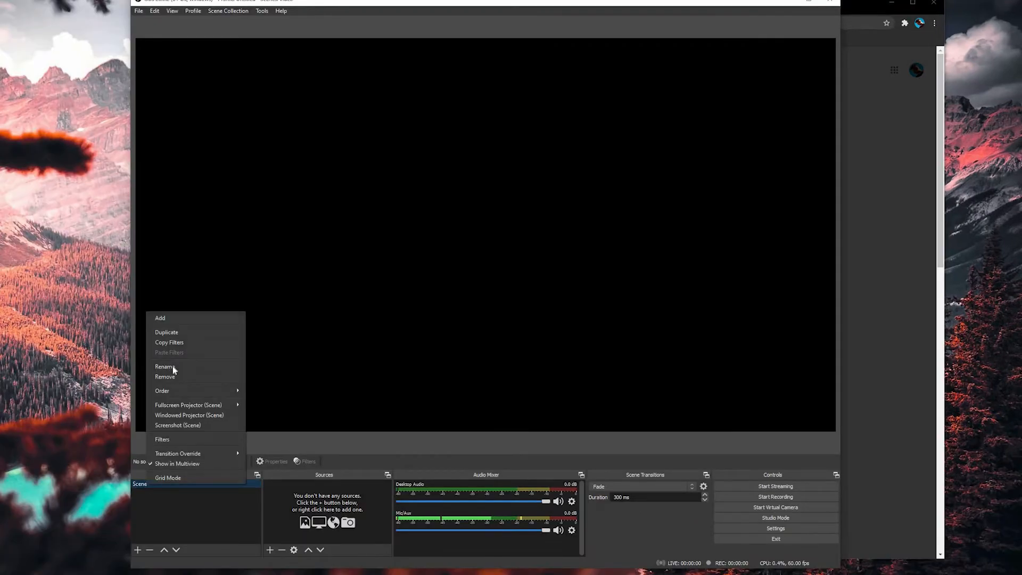
{"action": "left_click", "coordinate": [173, 367]}
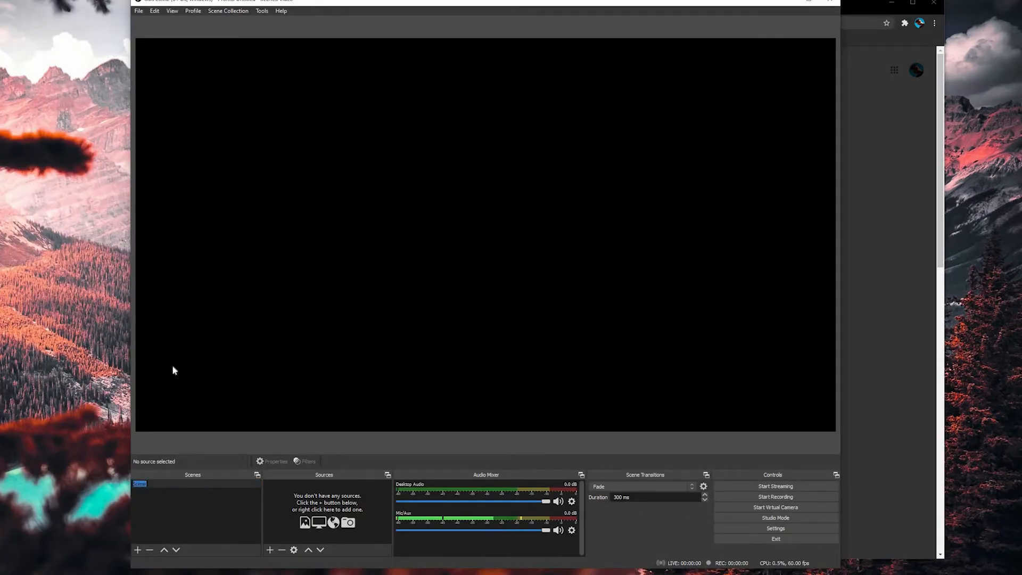
{"action": "type", "text": "Live"}
{"action": "key", "text": "Return"}
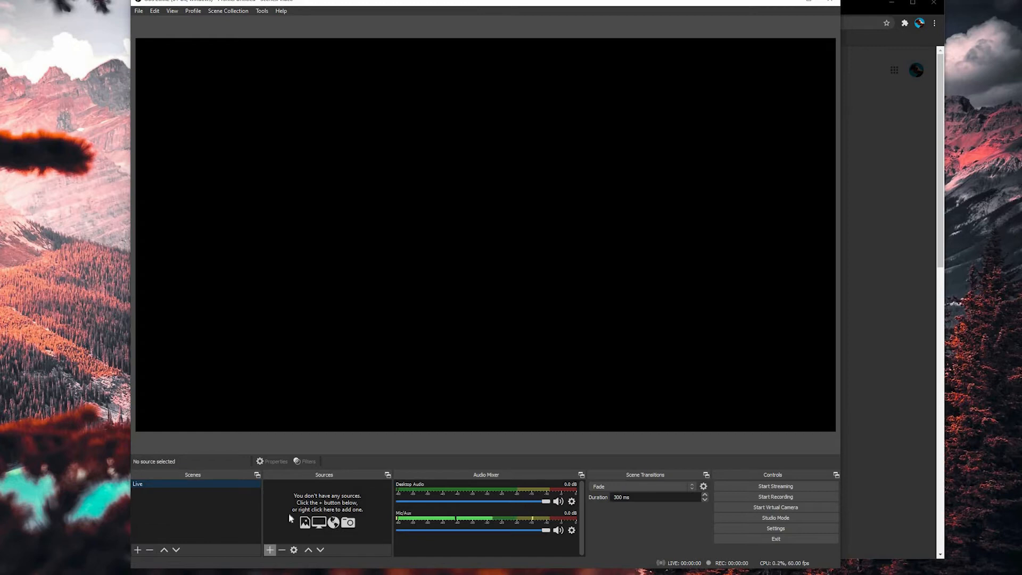
- Add a Video Capture Device source named Cam to the Live scene, using the Cam Link 4K device
{"action": "left_click", "coordinate": [270, 550]}
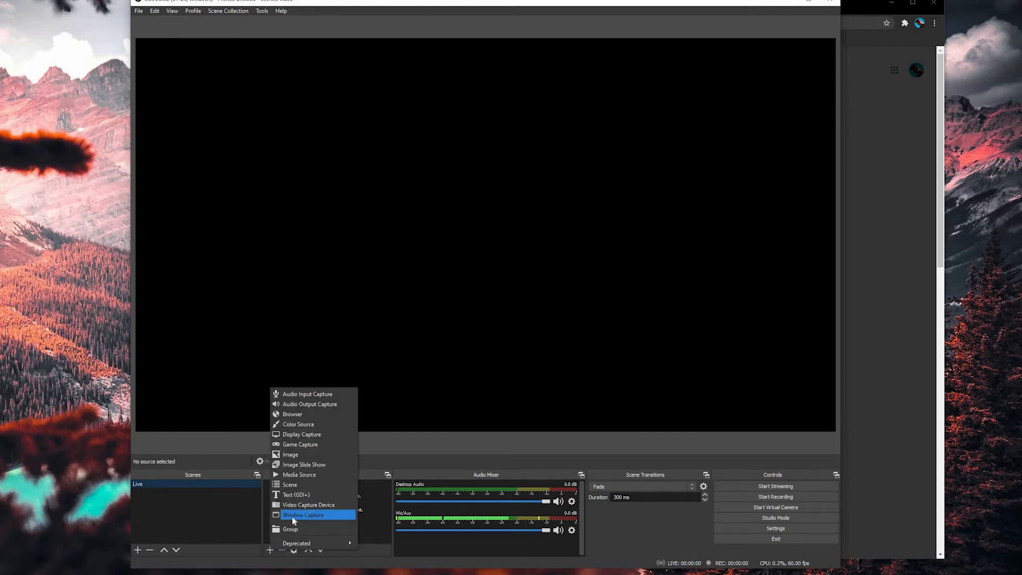
{"action": "left_click", "coordinate": [339, 504]}
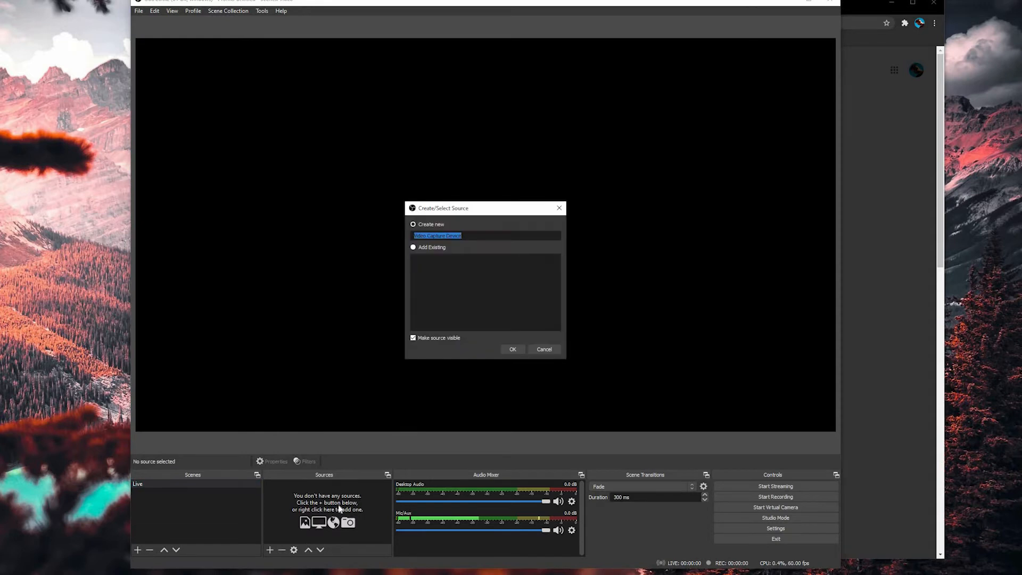
{"action": "type", "text": "Cam"}
{"action": "left_click", "coordinate": [512, 350]}
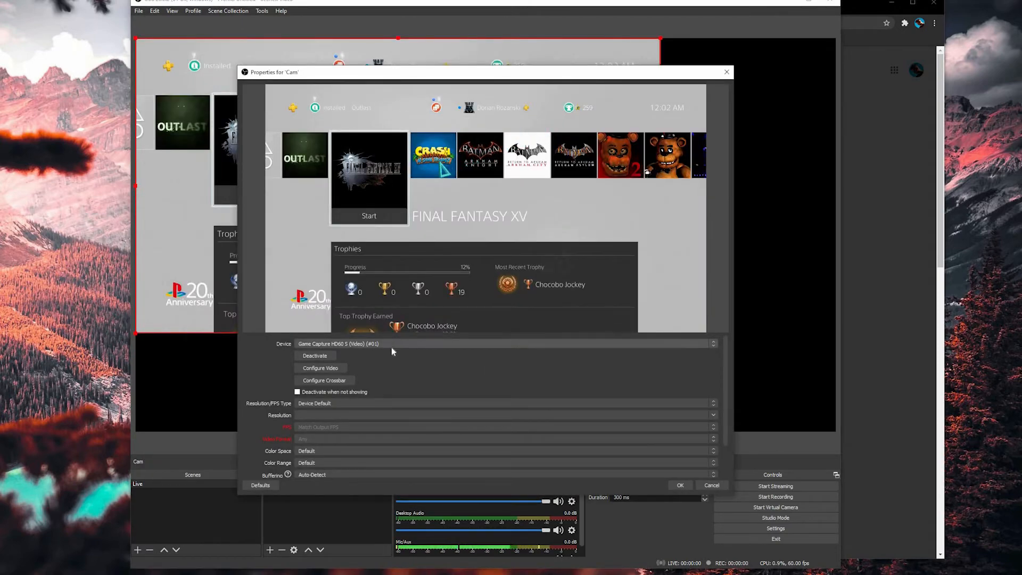
{"action": "left_click", "coordinate": [393, 346]}
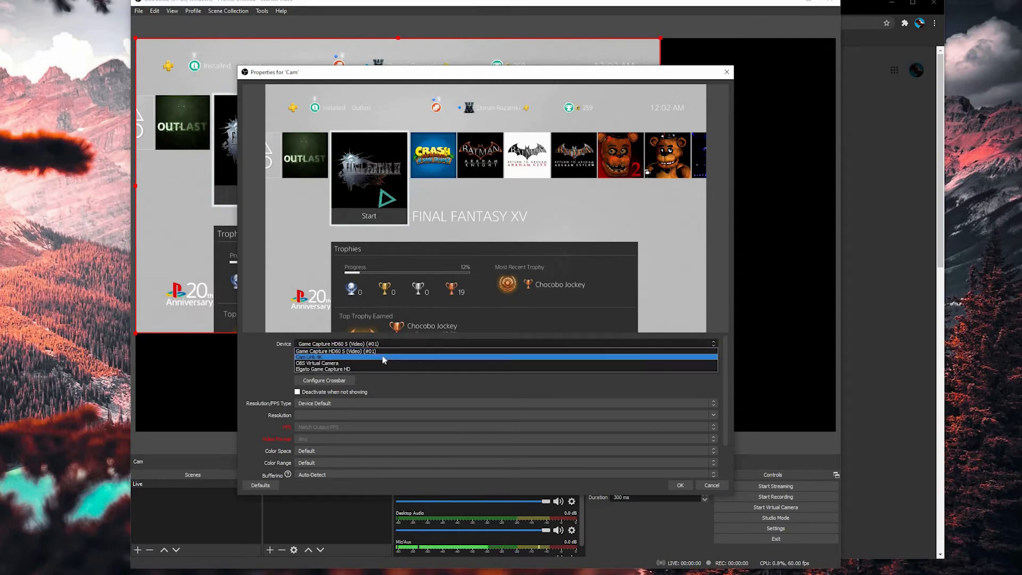
{"action": "left_click", "coordinate": [383, 356]}
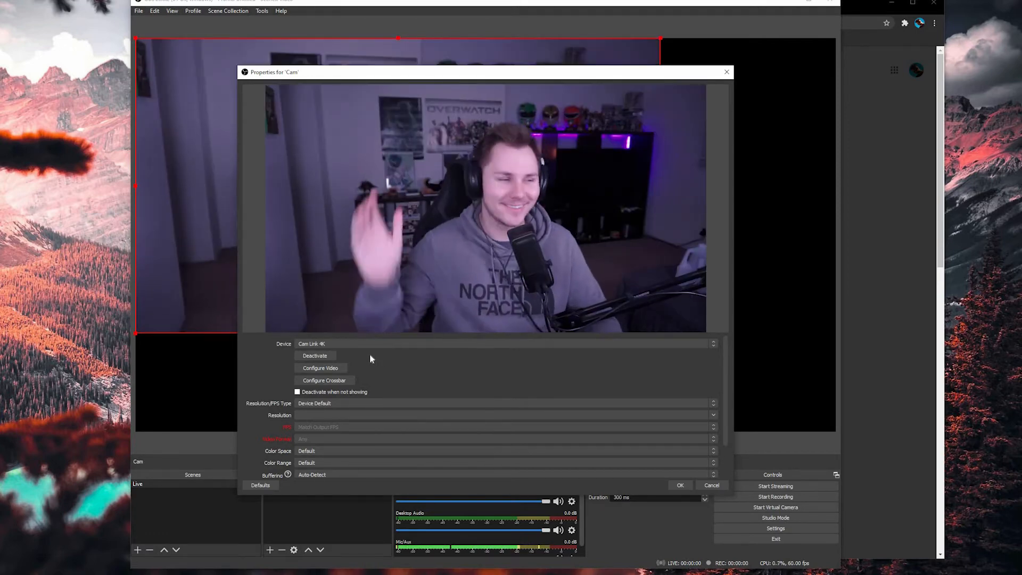
{"action": "left_click", "coordinate": [681, 485]}
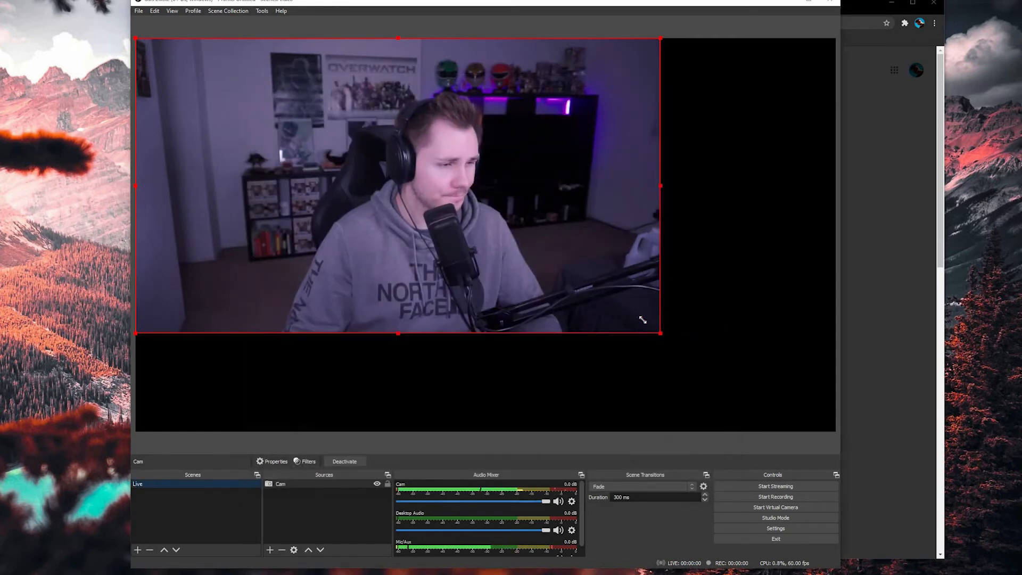
- Shrink the Cam source into the lower-right corner of the canvas and mute its audio
{"action": "left_click_drag", "start_coordinate": [660, 333], "coordinate": [314, 137]}
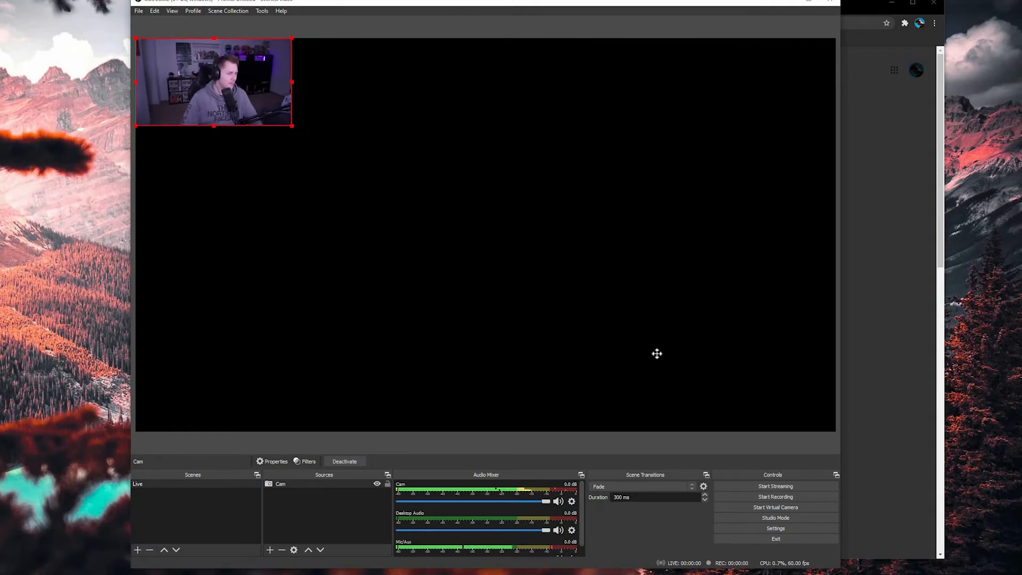
{"action": "left_click_drag", "start_coordinate": [657, 354], "coordinate": [738, 370]}
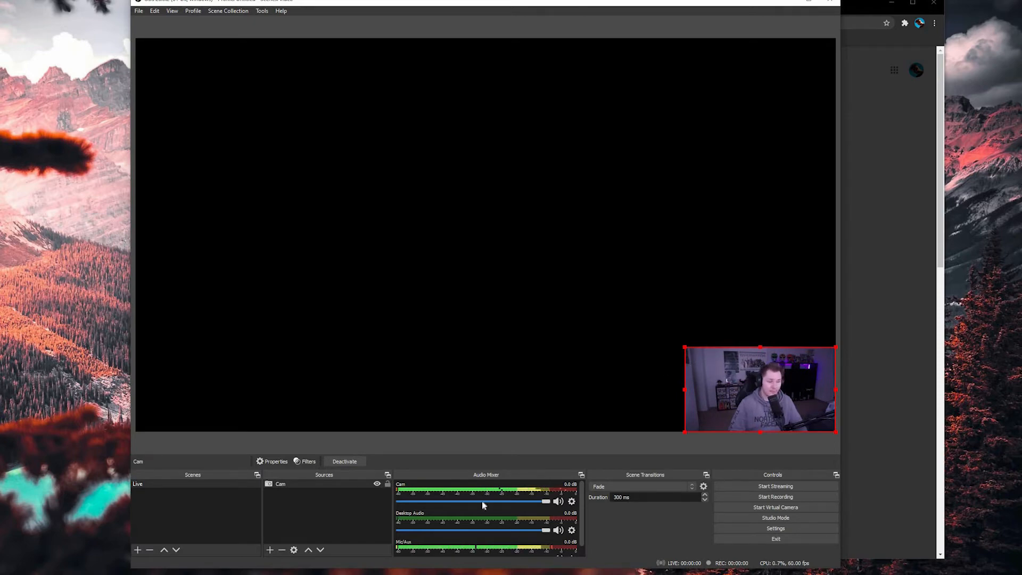
{"action": "left_click", "coordinate": [558, 502]}
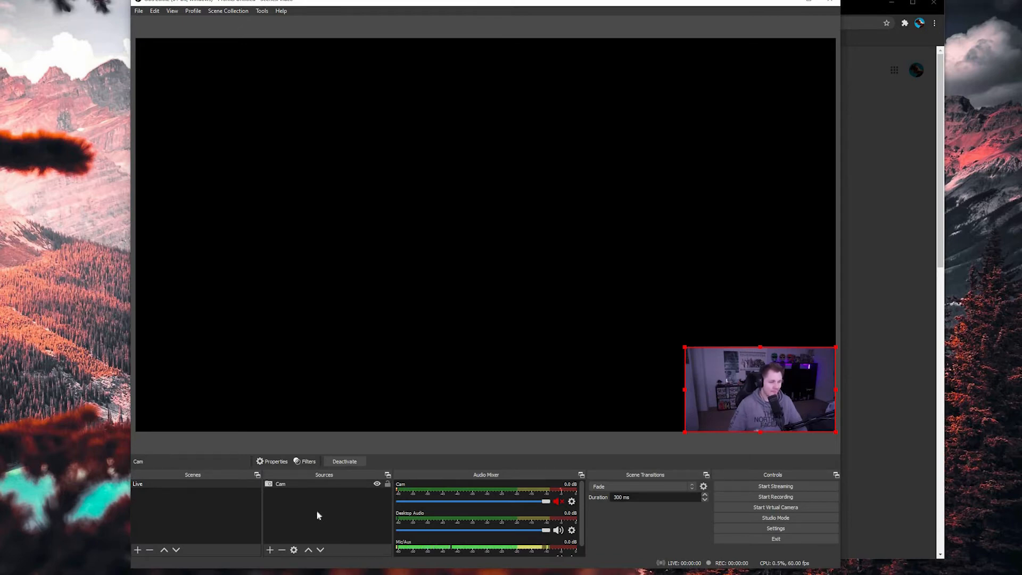
- Try setting up a Game Capture source in Capture specific window mode, and discard it without choosing a window
{"action": "left_click", "coordinate": [270, 549]}
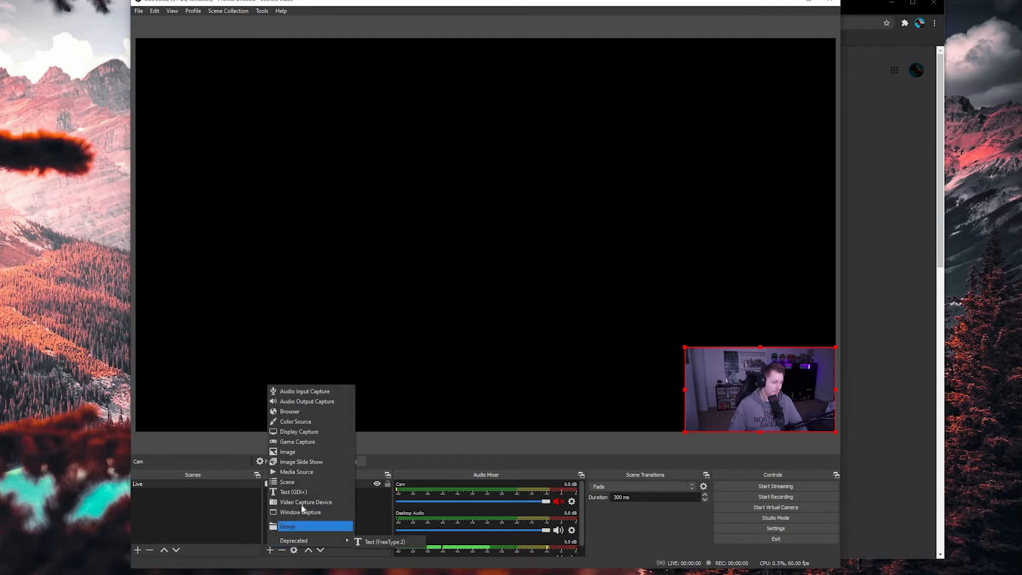
{"action": "left_click", "coordinate": [269, 548]}
{"action": "left_click", "coordinate": [269, 548]}
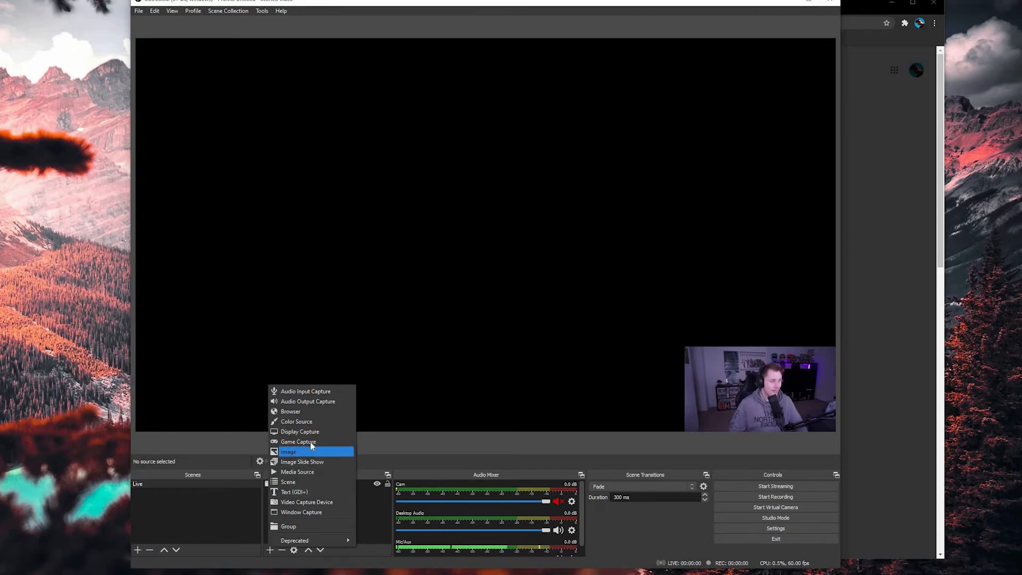
{"action": "key", "text": "Return"}
{"action": "left_click", "coordinate": [511, 349]}
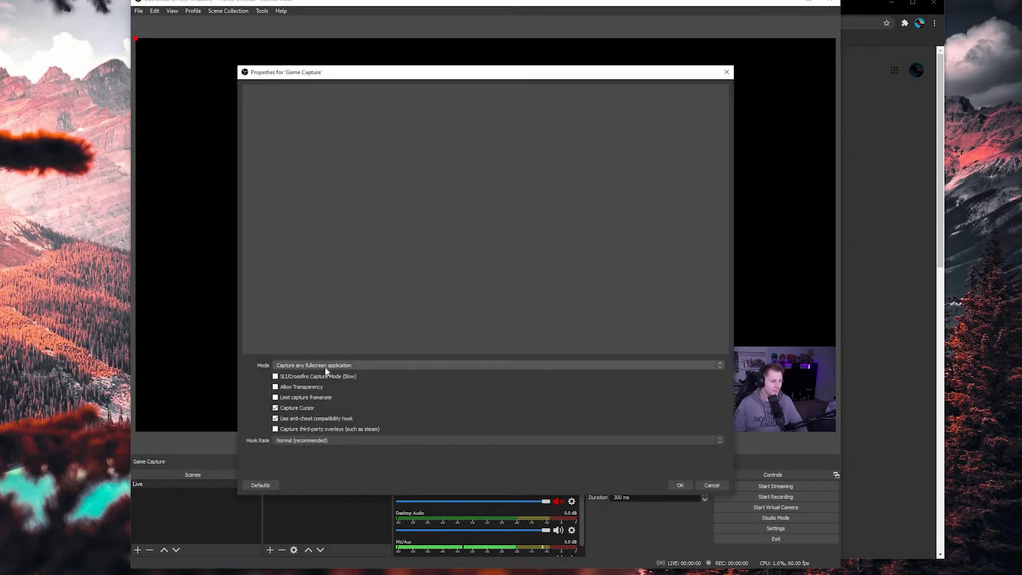
{"action": "left_click", "coordinate": [356, 365]}
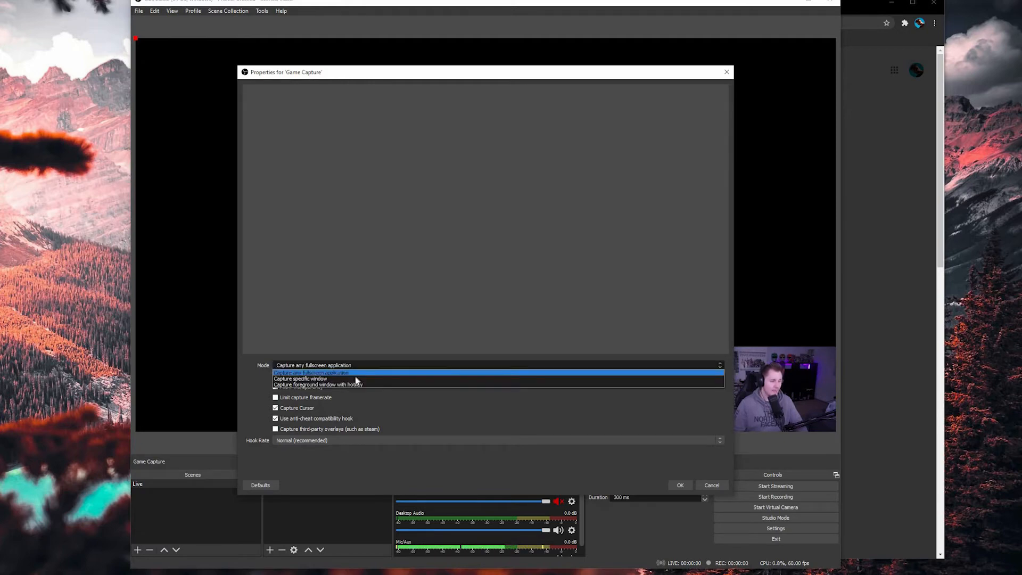
{"action": "left_click", "coordinate": [354, 379]}
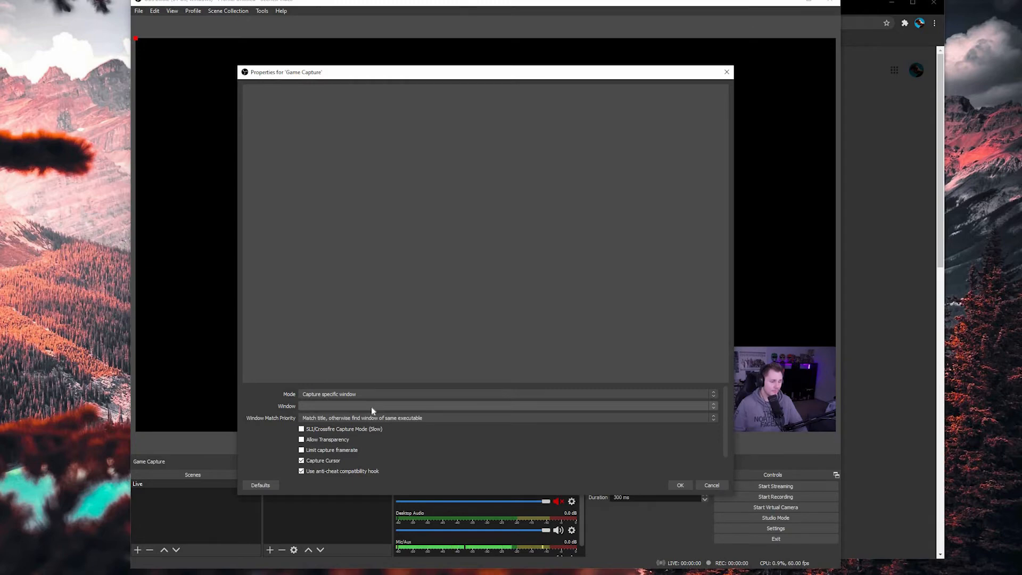
{"action": "left_click", "coordinate": [371, 407]}
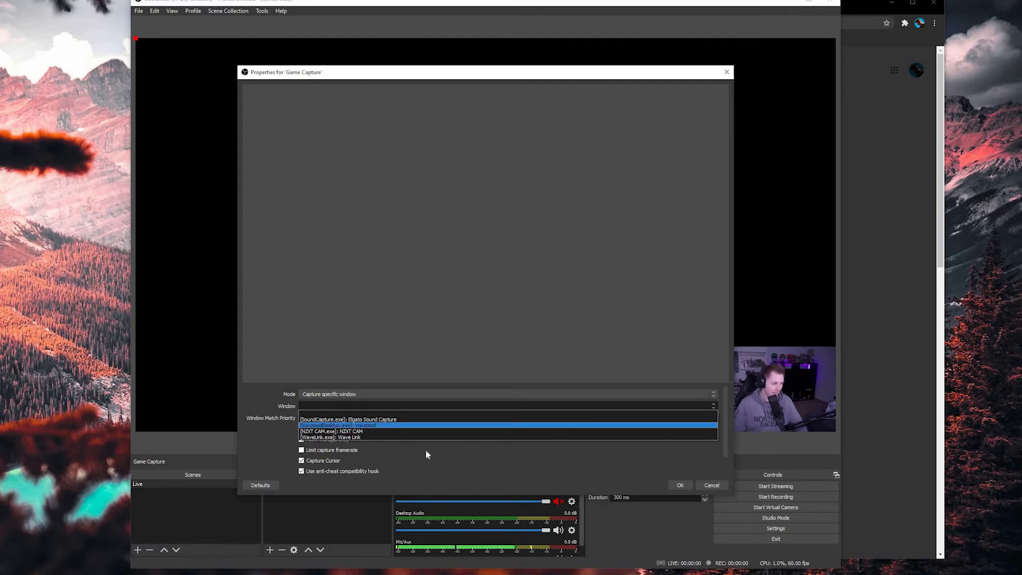
{"action": "left_click", "coordinate": [452, 331]}
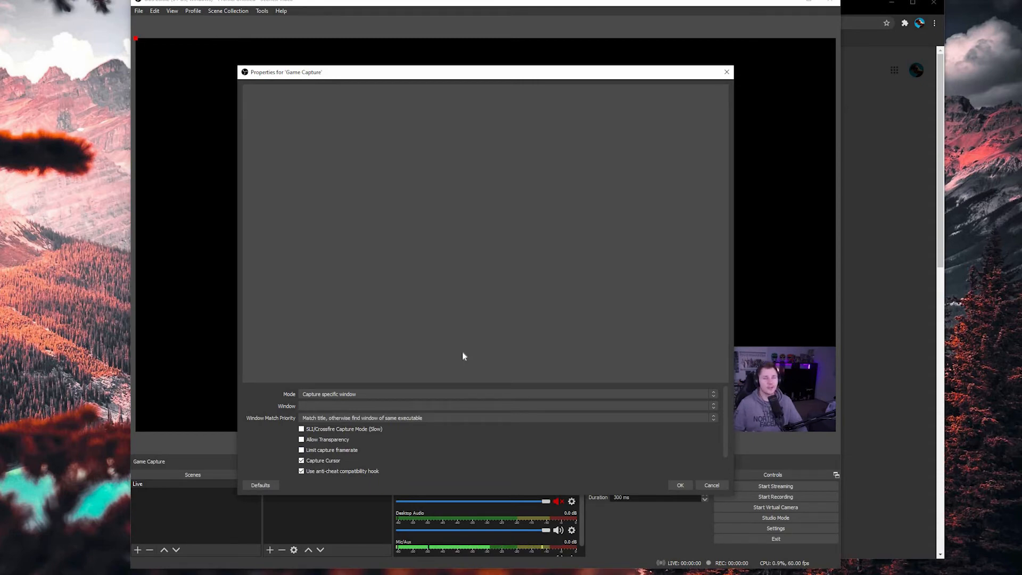
{"action": "key", "text": "Escape"}
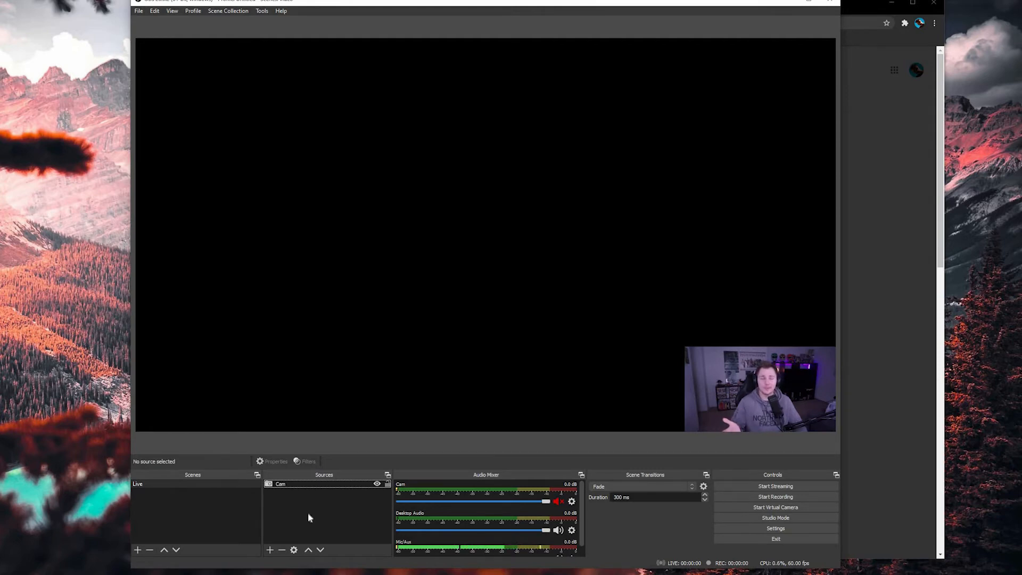
- Add a Video Capture Device source named Elgato to the Live scene, using the Game Capture HD60 S (Video) (#01) device
{"action": "left_click", "coordinate": [269, 550]}
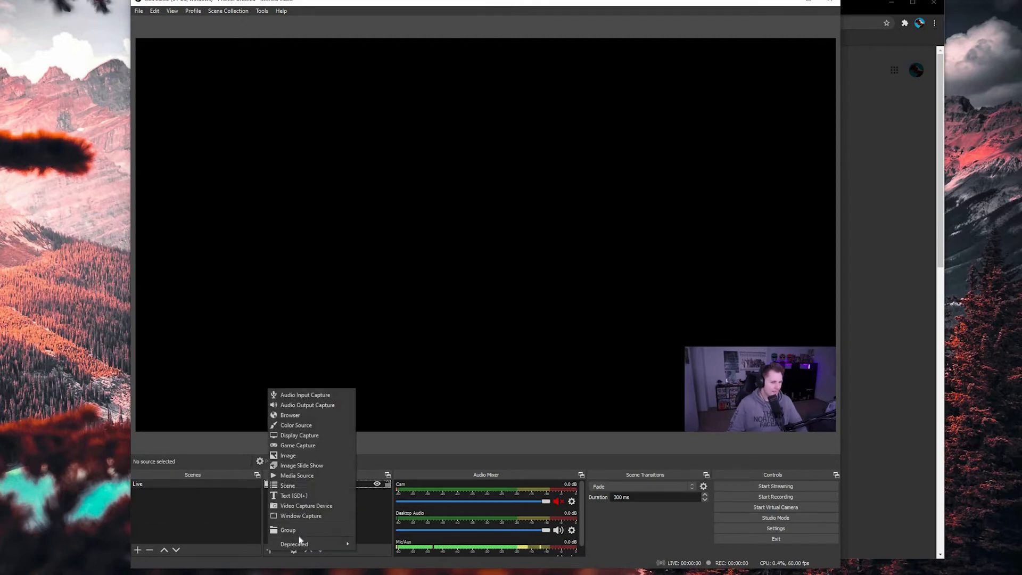
{"action": "left_click", "coordinate": [334, 506]}
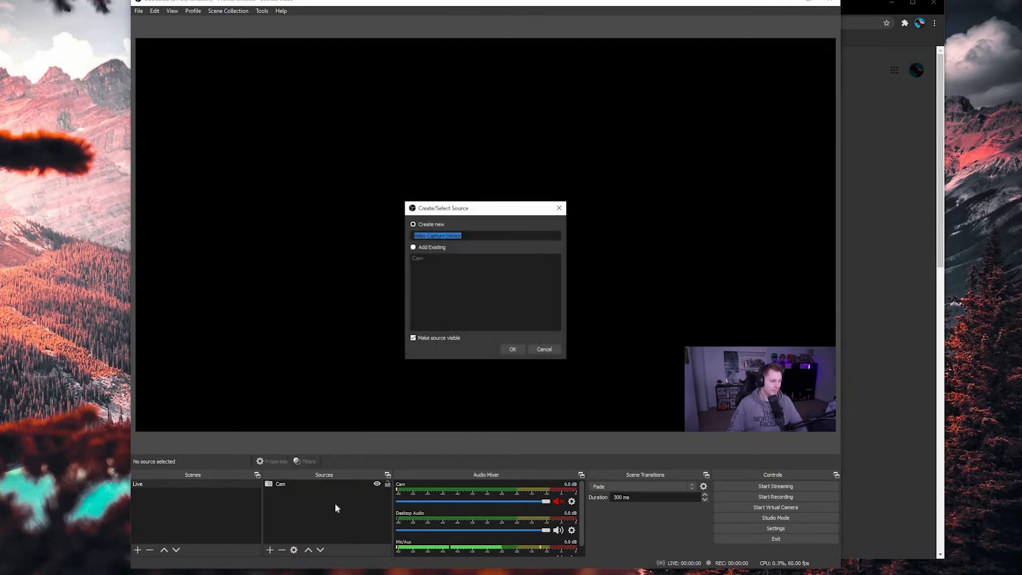
{"action": "type", "text": "Elgato"}
{"action": "left_click", "coordinate": [514, 348]}
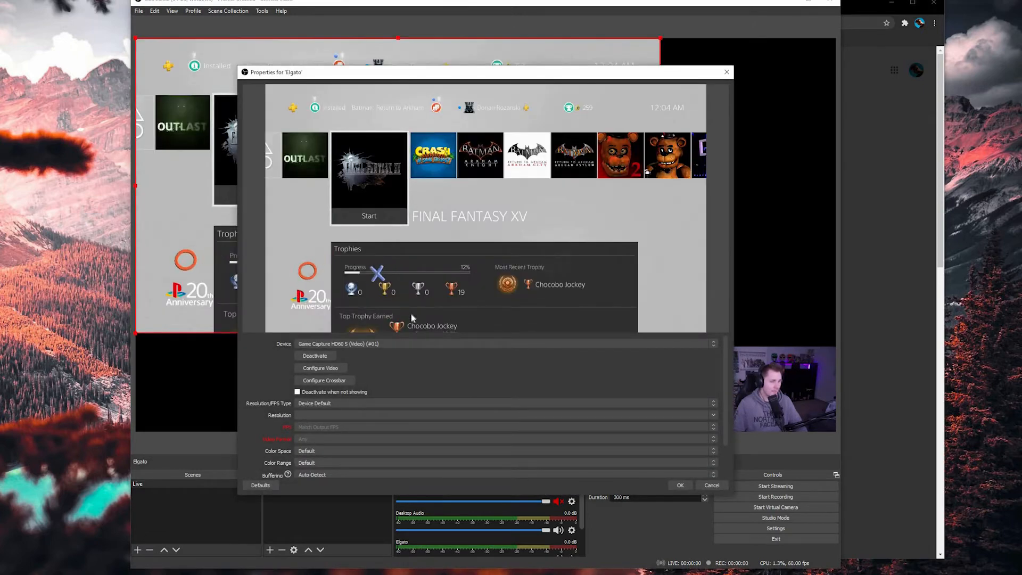
{"action": "left_click", "coordinate": [376, 344]}
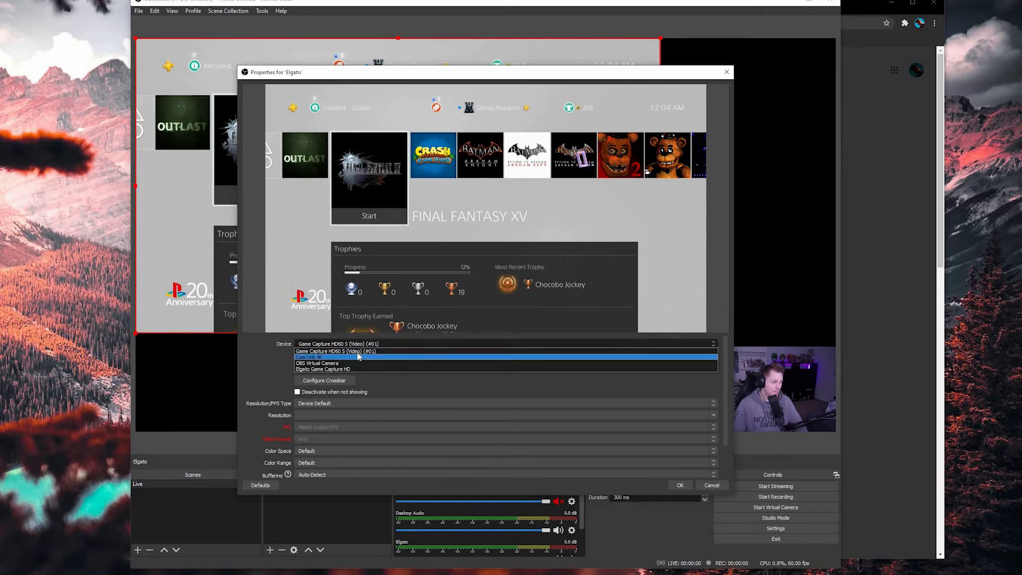
{"action": "left_click", "coordinate": [389, 360]}
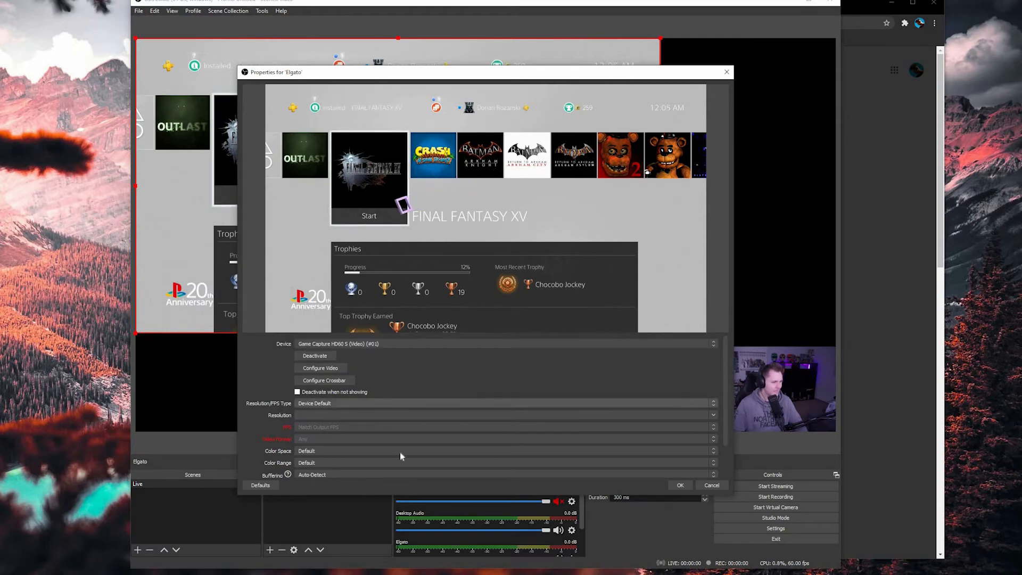
- Choose the Elgato source's audio output mode and accept its properties
{"action": "scroll", "coordinate": [400, 452], "scroll_direction": "down", "scroll_amount": 2}
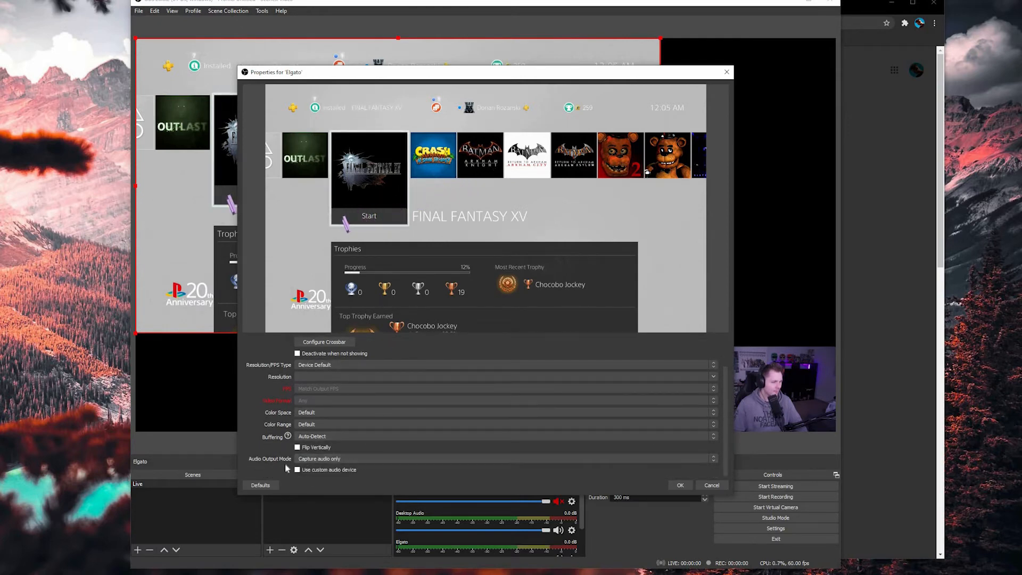
{"action": "left_click", "coordinate": [369, 459]}
{"action": "left_click", "coordinate": [376, 475]}
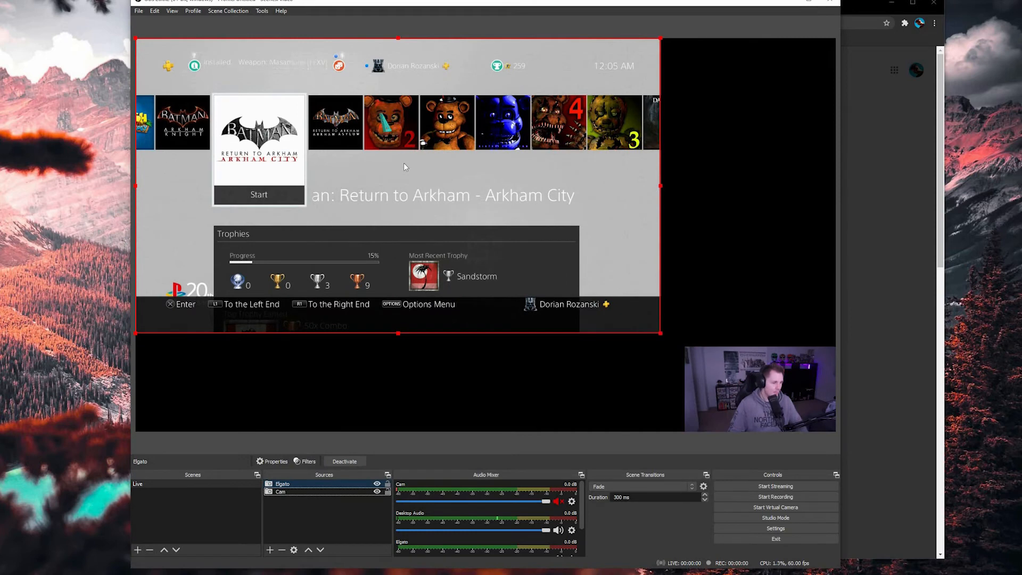
- Fit the Elgato source to the screen so the gameplay fills the whole canvas
{"action": "right_click", "coordinate": [404, 164]}
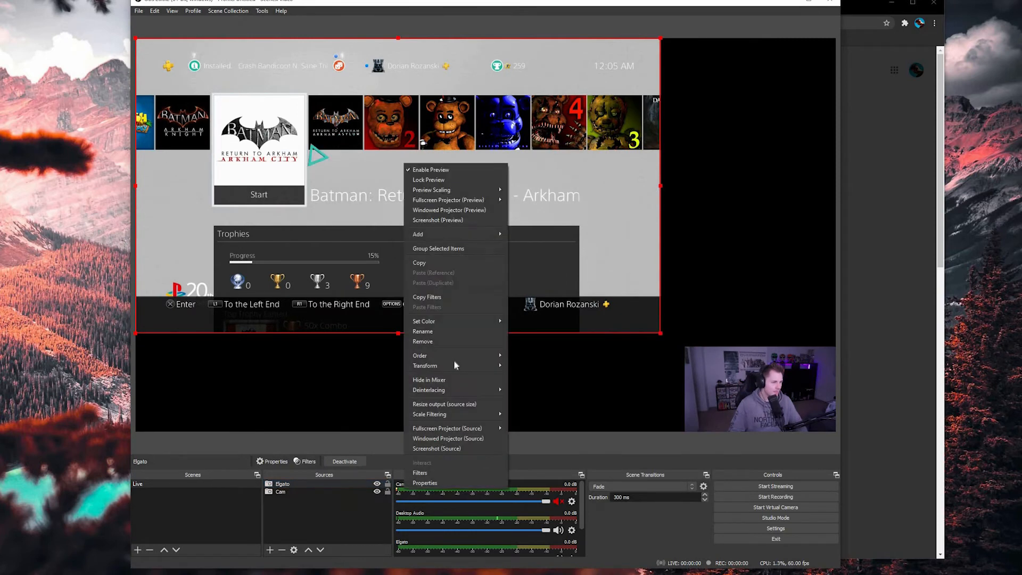
{"action": "mouse_move", "coordinate": [458, 365]}
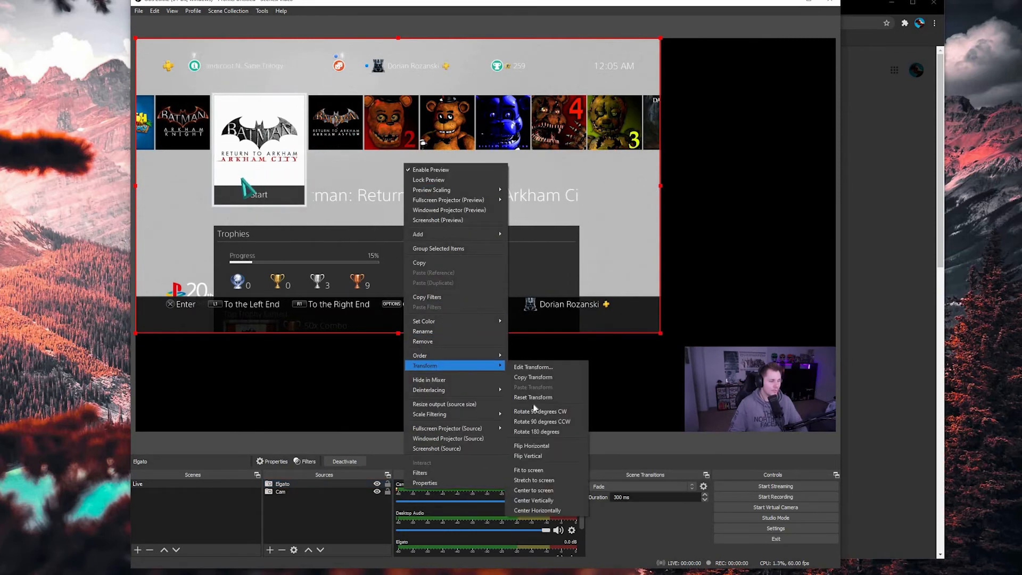
{"action": "left_click", "coordinate": [545, 470]}
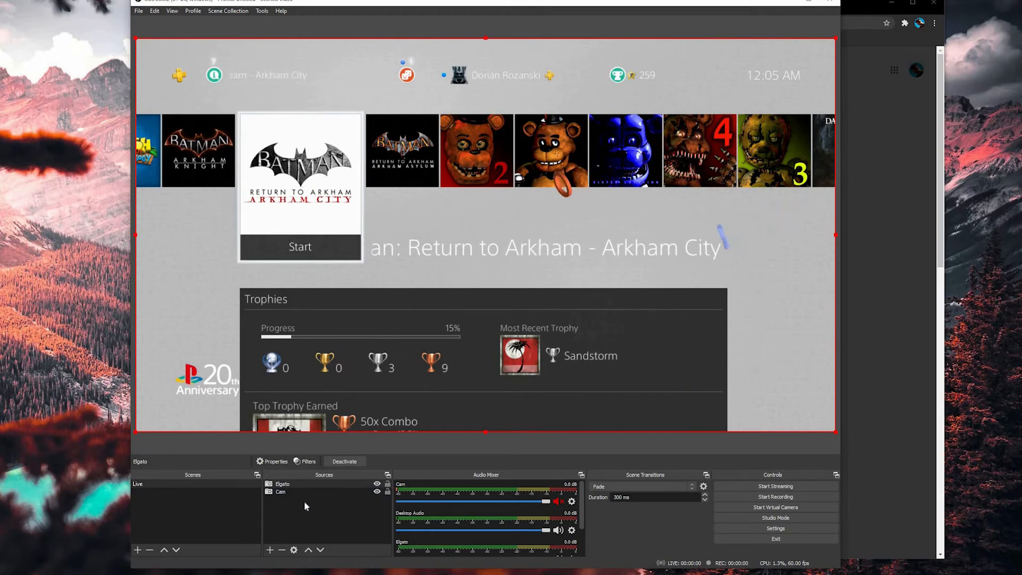
- Move the Cam source above the Elgato source in the source order
{"action": "left_click", "coordinate": [283, 493]}
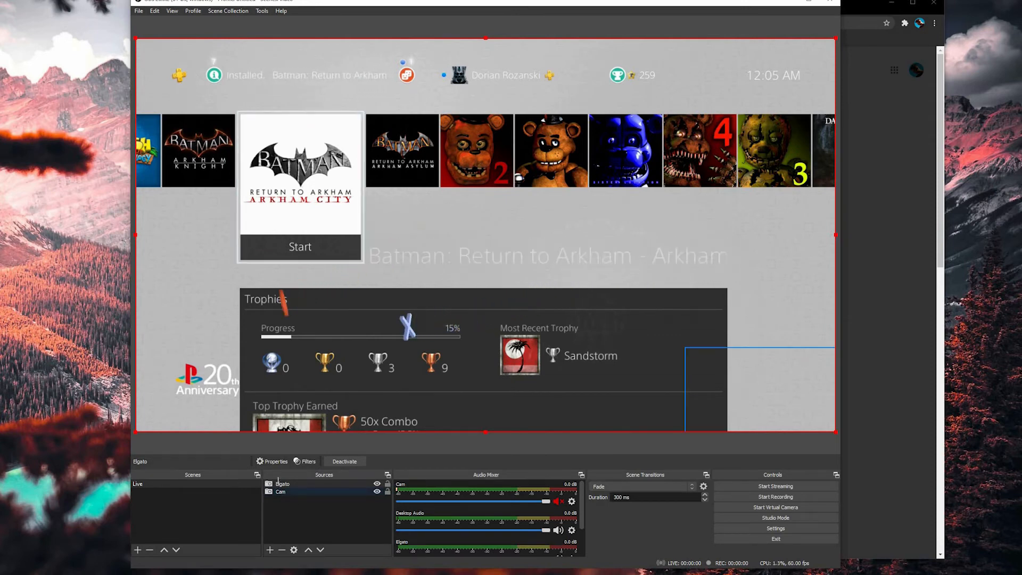
{"action": "left_click", "coordinate": [292, 491]}
{"action": "left_click_drag", "start_coordinate": [291, 490], "coordinate": [302, 480]}
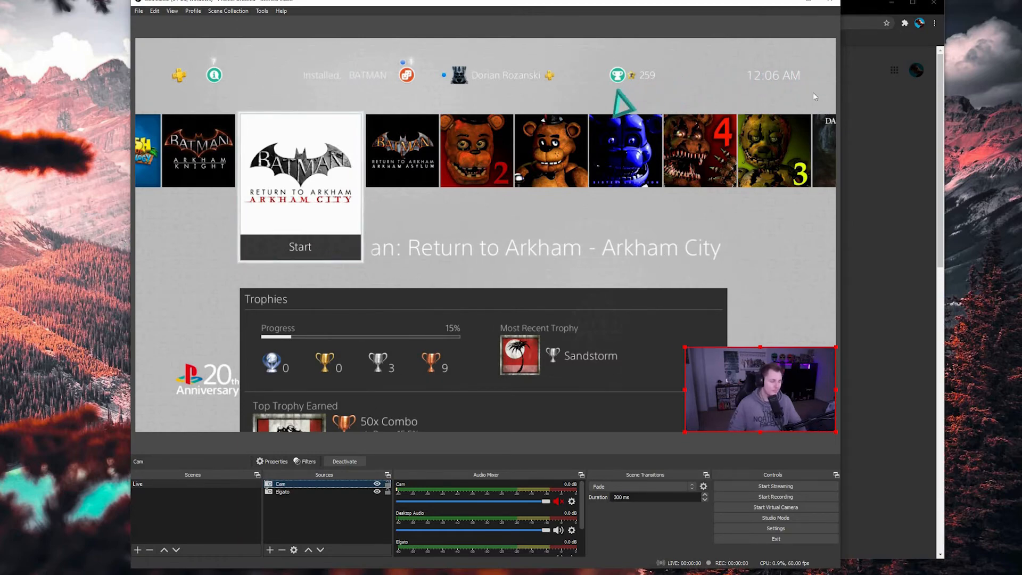
- Switch to the Streamlabs dashboard in the browser and open the Alert Box's subscription alert settings
{"action": "left_click", "coordinate": [850, 93]}
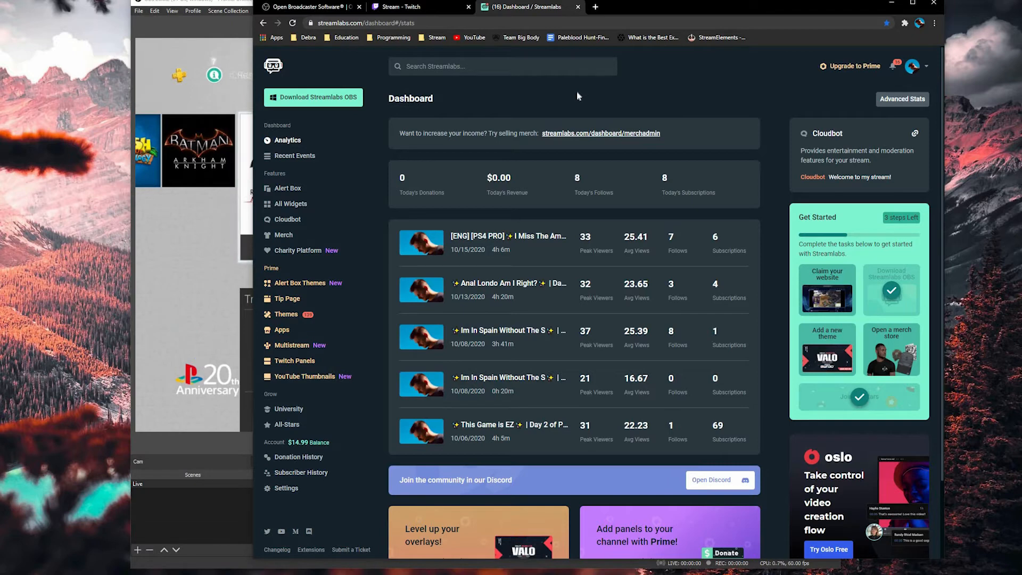
{"action": "left_click", "coordinate": [295, 191]}
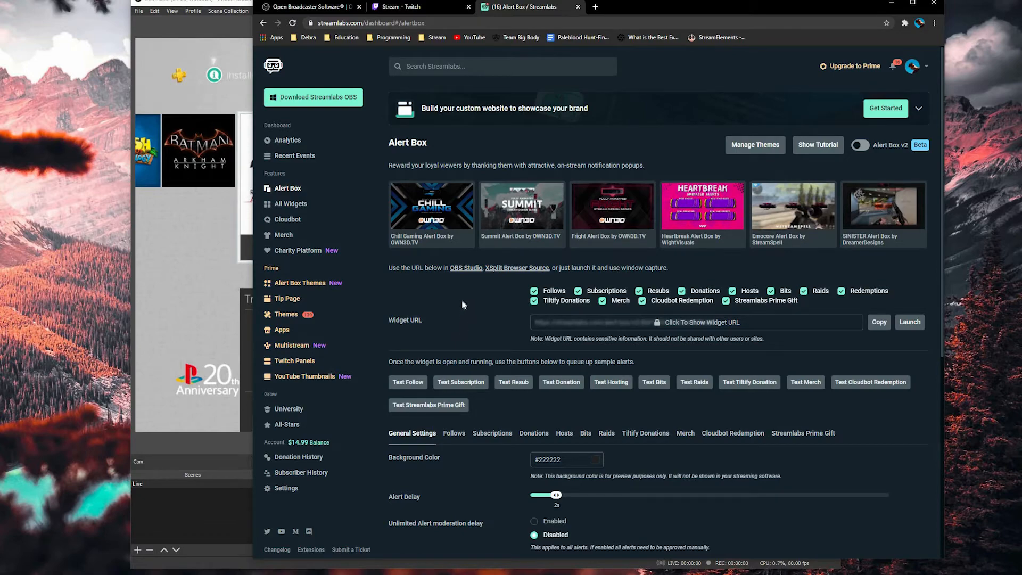
{"action": "scroll", "coordinate": [463, 277], "scroll_direction": "down", "scroll_amount": 4}
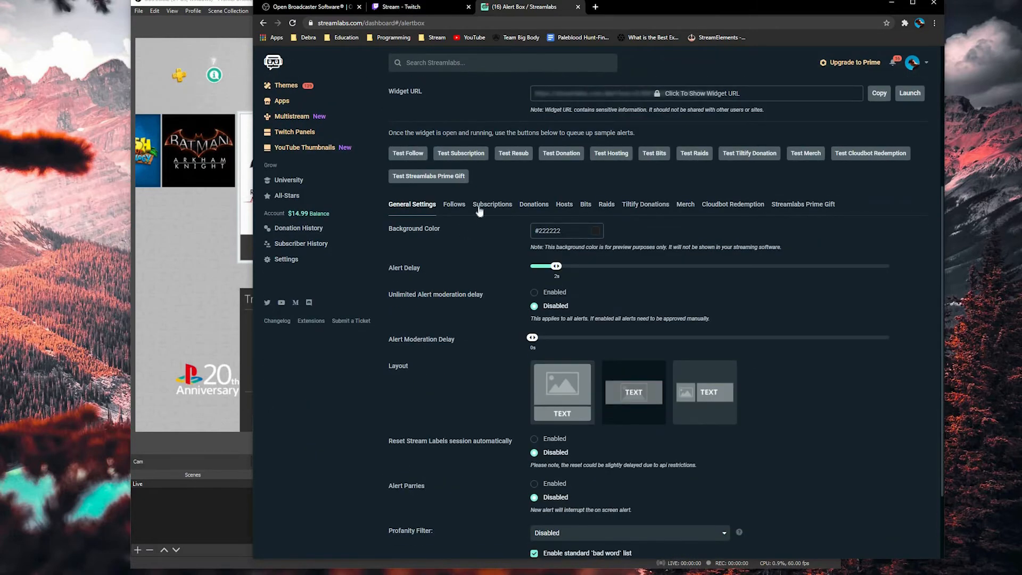
{"action": "left_click", "coordinate": [486, 205]}
- Review the subscription alert's layout, animation, message template, image, sound and duration settings
{"action": "scroll", "coordinate": [489, 263], "scroll_direction": "down", "scroll_amount": 2}
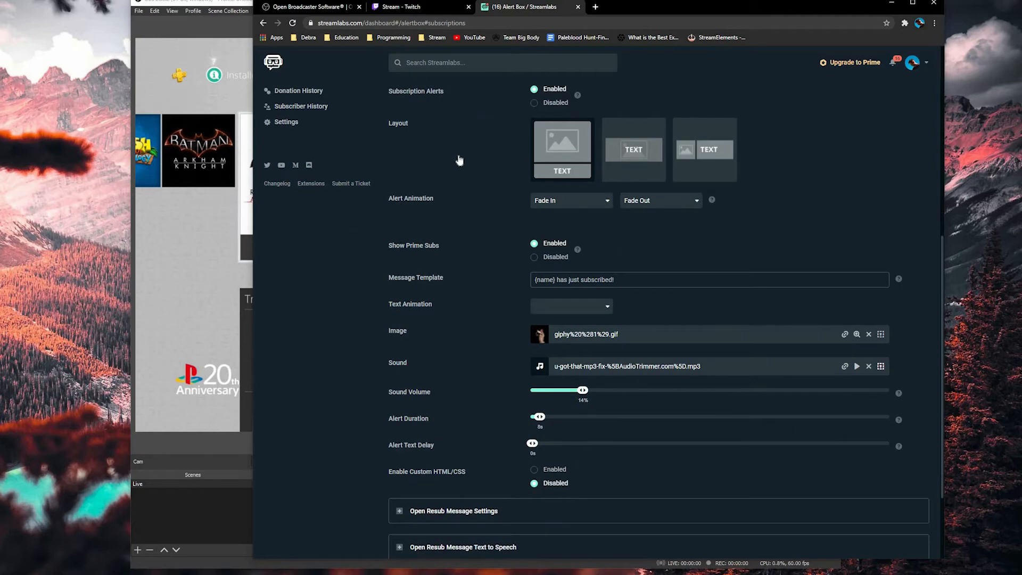
{"action": "scroll", "coordinate": [532, 166], "scroll_direction": "up", "scroll_amount": 2}
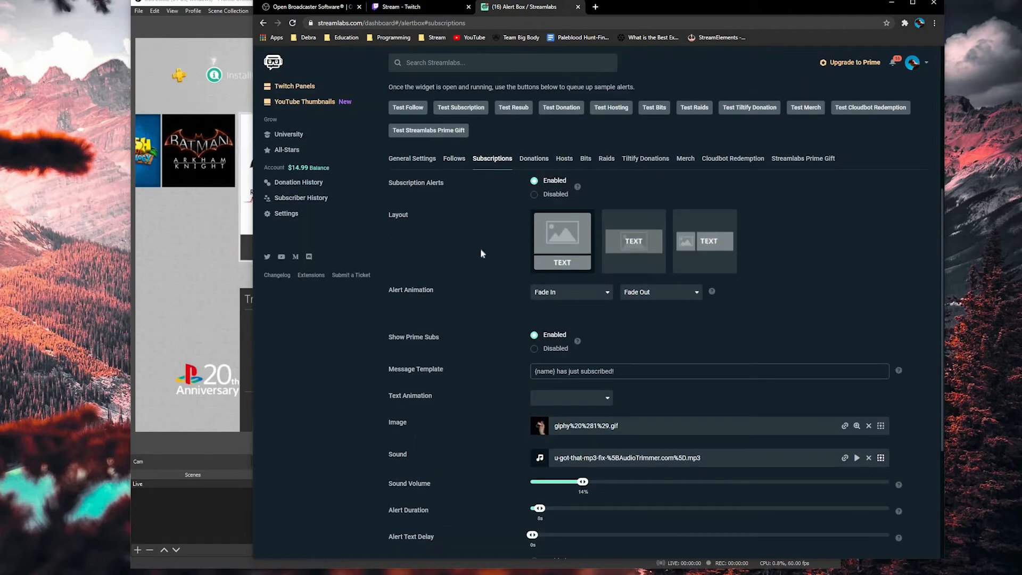
{"action": "scroll", "coordinate": [480, 250], "scroll_direction": "down", "scroll_amount": 2}
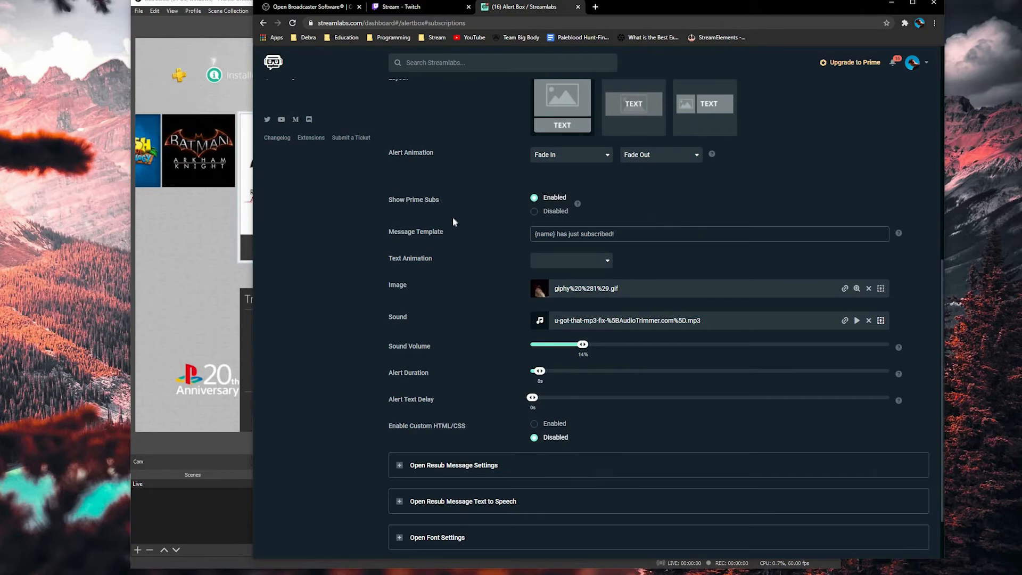
{"action": "scroll", "coordinate": [479, 226], "scroll_direction": "up", "scroll_amount": 2}
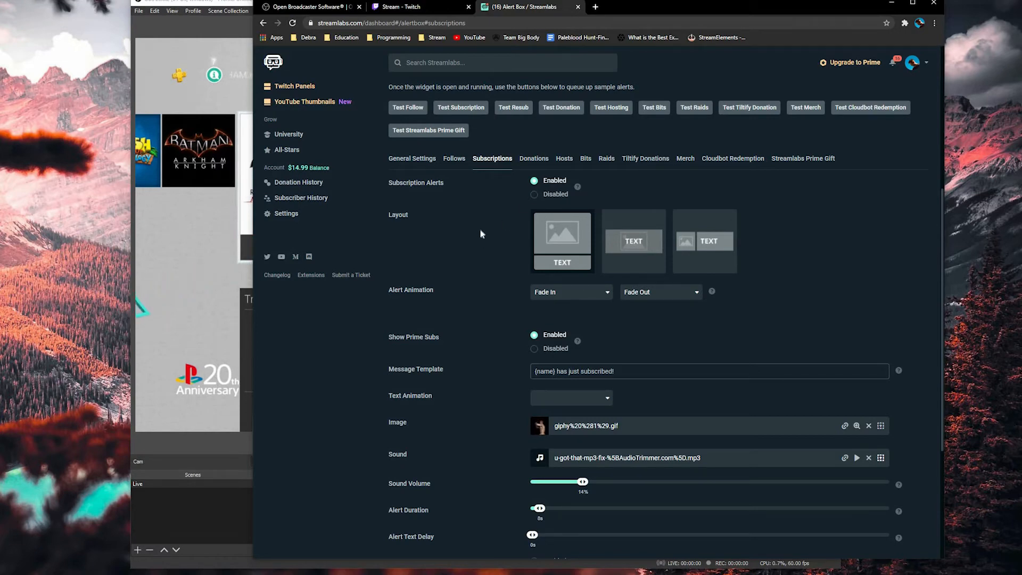
{"action": "scroll", "coordinate": [480, 228], "scroll_direction": "down", "scroll_amount": 3}
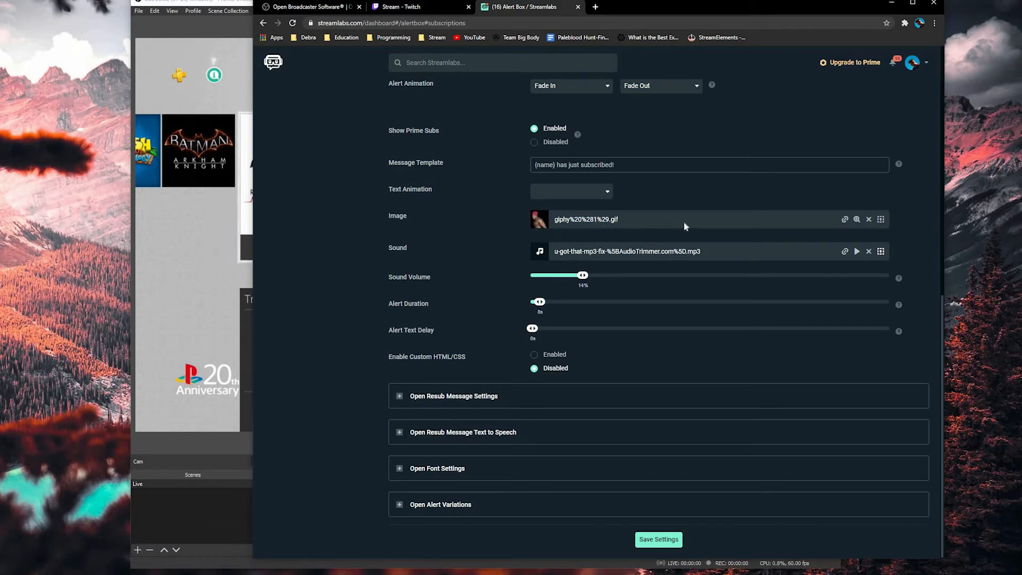
- Browse the stock and uploaded images available for the subscription alert, and leave the gallery without selecting one
{"action": "left_click", "coordinate": [881, 223]}
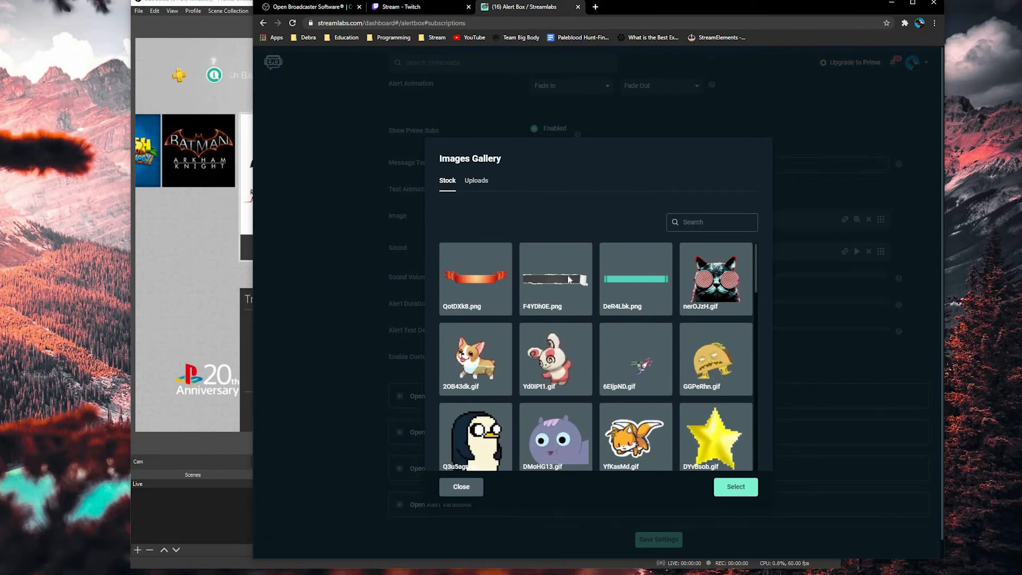
{"action": "scroll", "coordinate": [568, 276], "scroll_direction": "down", "scroll_amount": 3}
{"action": "scroll", "coordinate": [567, 278], "scroll_direction": "down", "scroll_amount": 8}
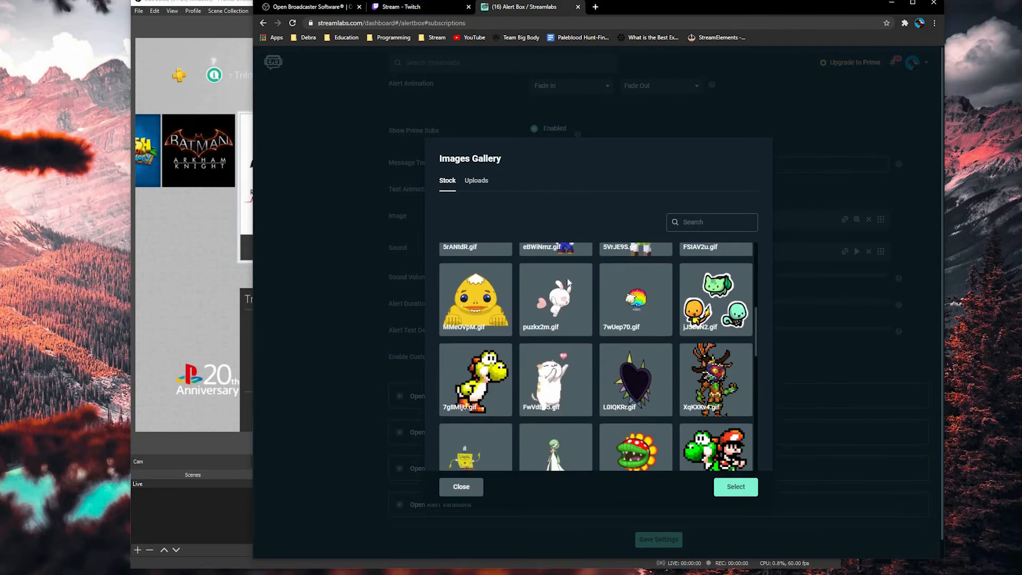
{"action": "left_click", "coordinate": [477, 181]}
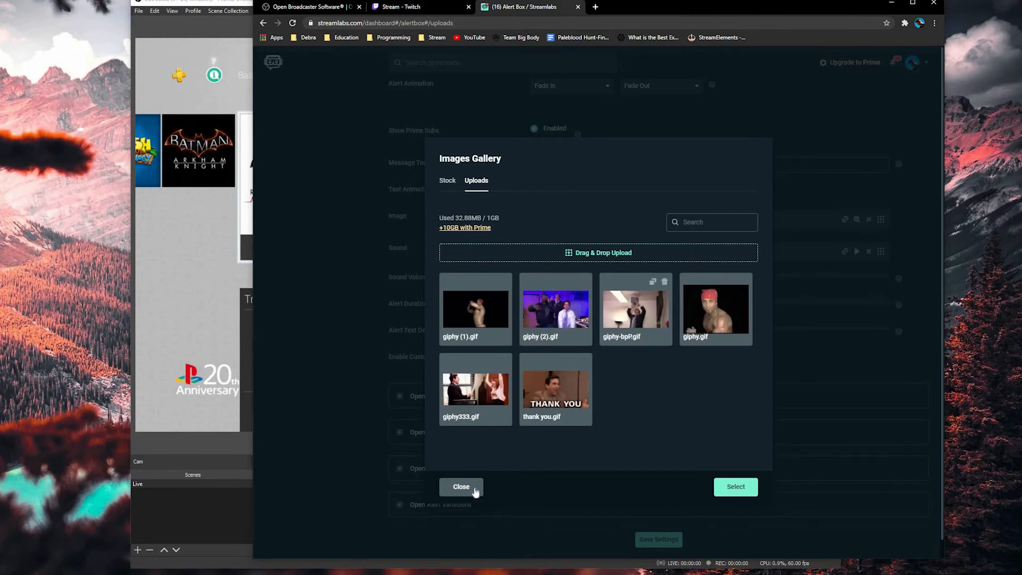
{"action": "key", "text": "Escape"}
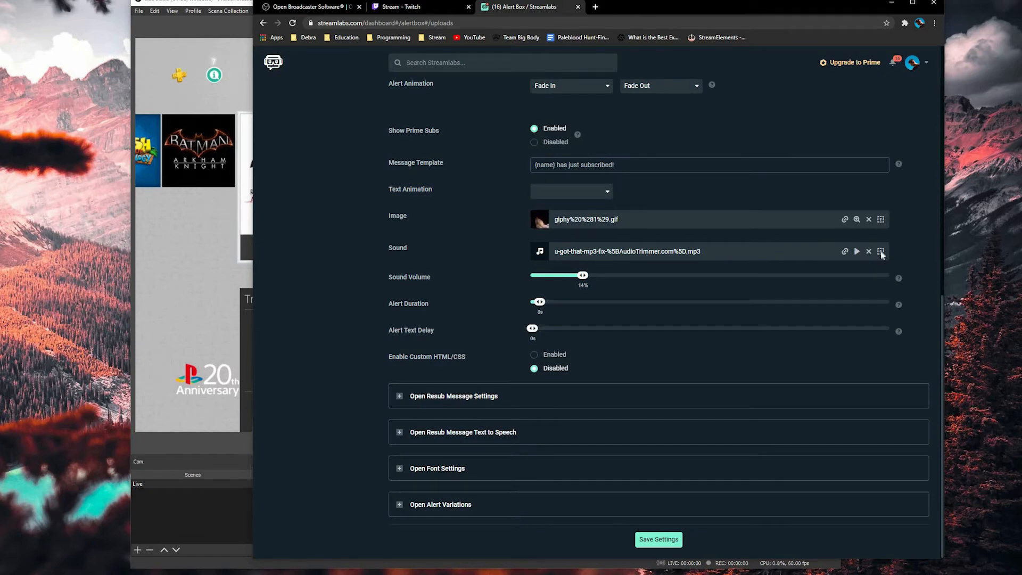
- Browse the stock and uploaded sounds available for the subscription alert, and leave the gallery without selecting one
{"action": "left_click", "coordinate": [593, 251]}
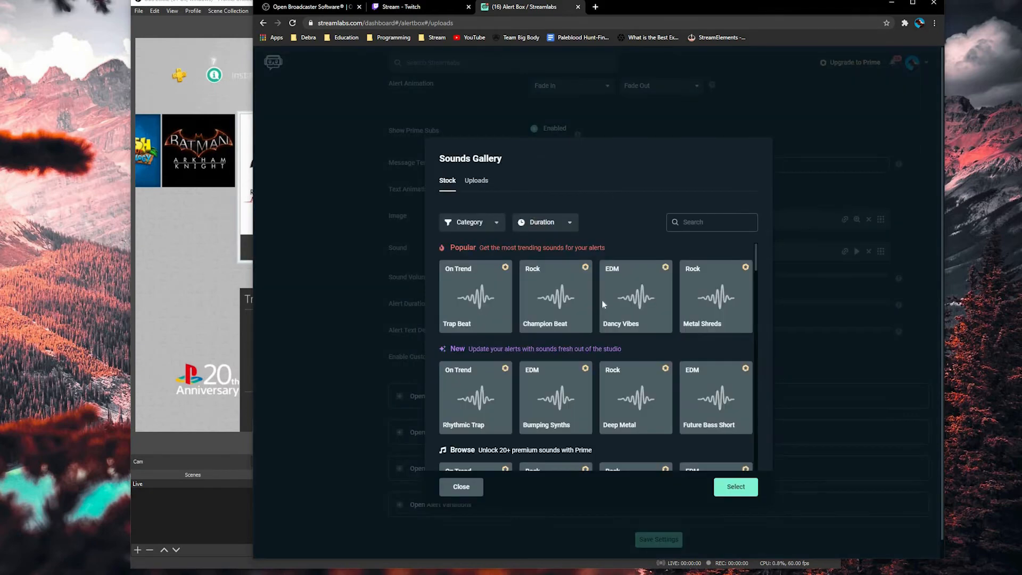
{"action": "scroll", "coordinate": [599, 301], "scroll_direction": "down", "scroll_amount": 10}
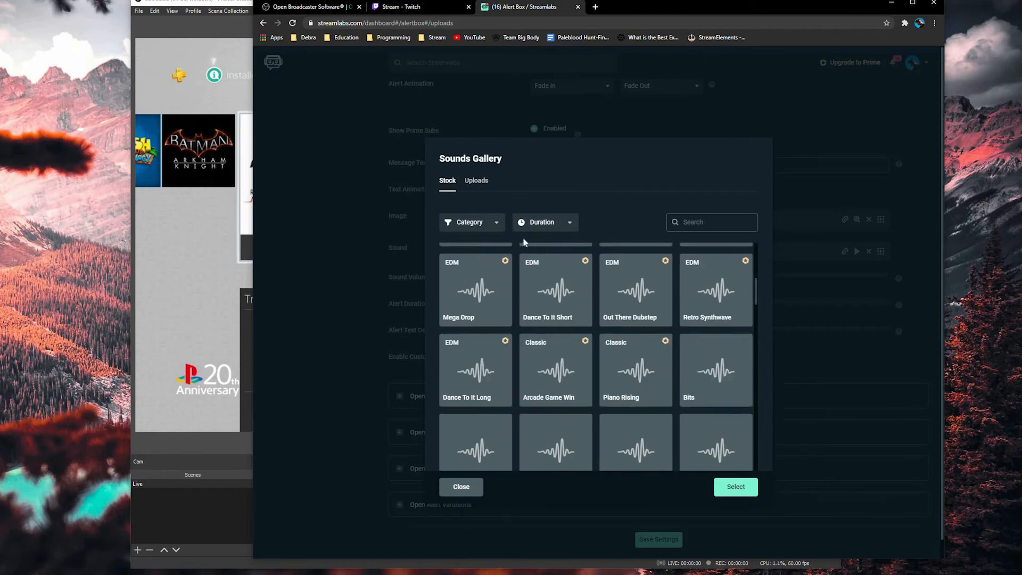
{"action": "left_click", "coordinate": [477, 181]}
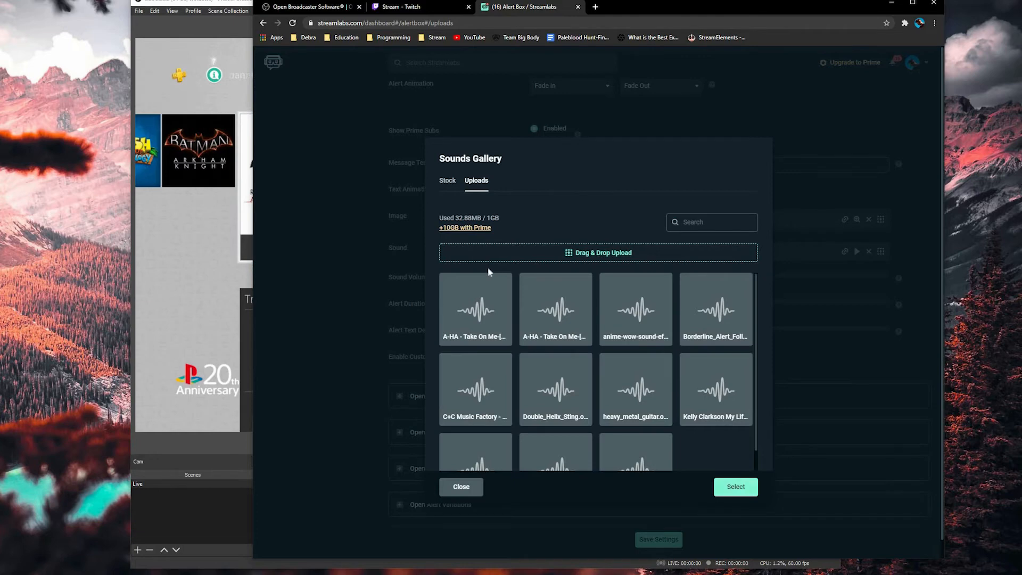
{"action": "left_click", "coordinate": [416, 279]}
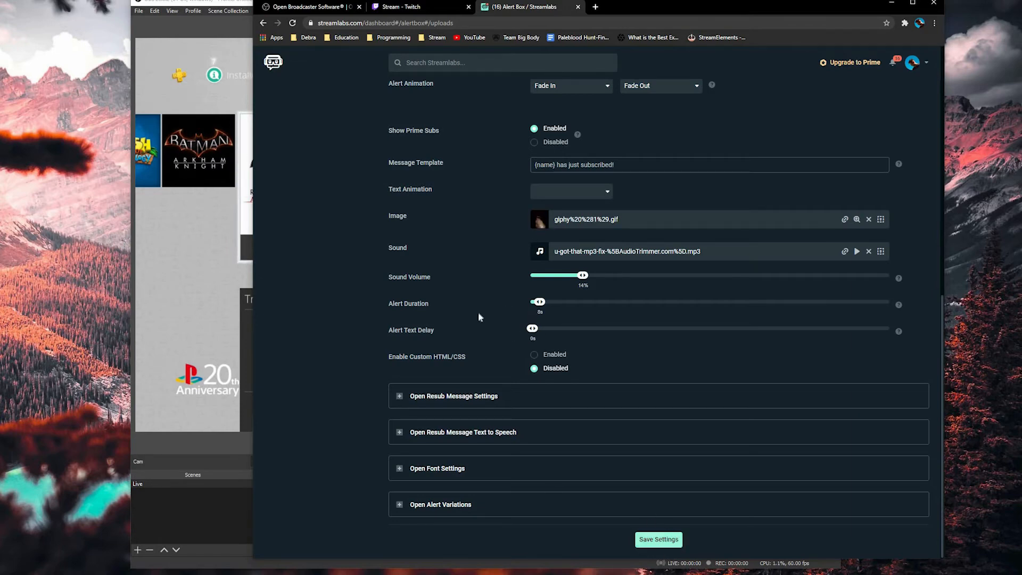
- Copy the Alert Box widget URL
{"action": "scroll", "coordinate": [468, 317], "scroll_direction": "up", "scroll_amount": 4}
{"action": "scroll", "coordinate": [460, 318], "scroll_direction": "up", "scroll_amount": 6}
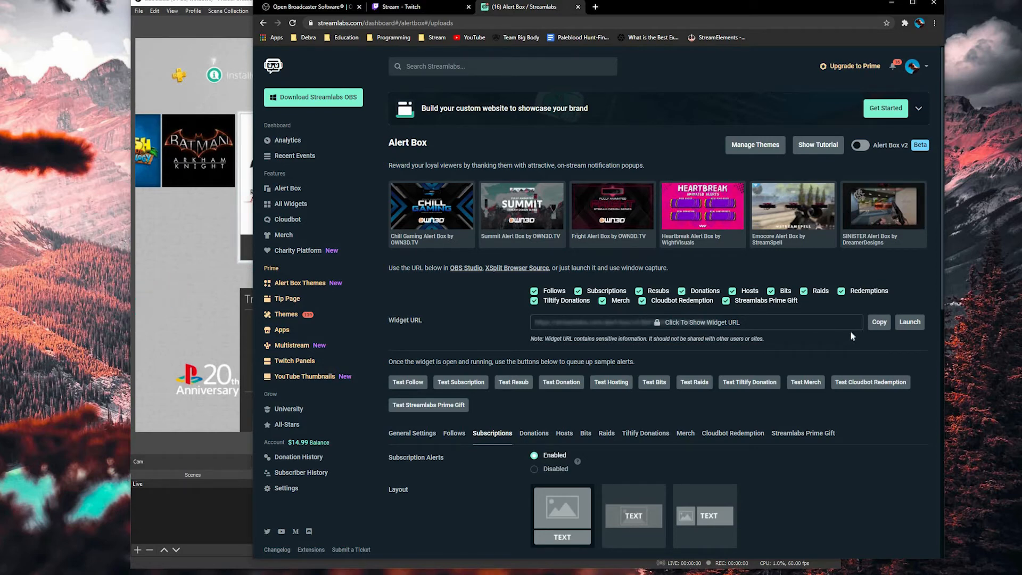
{"action": "left_click", "coordinate": [879, 322]}
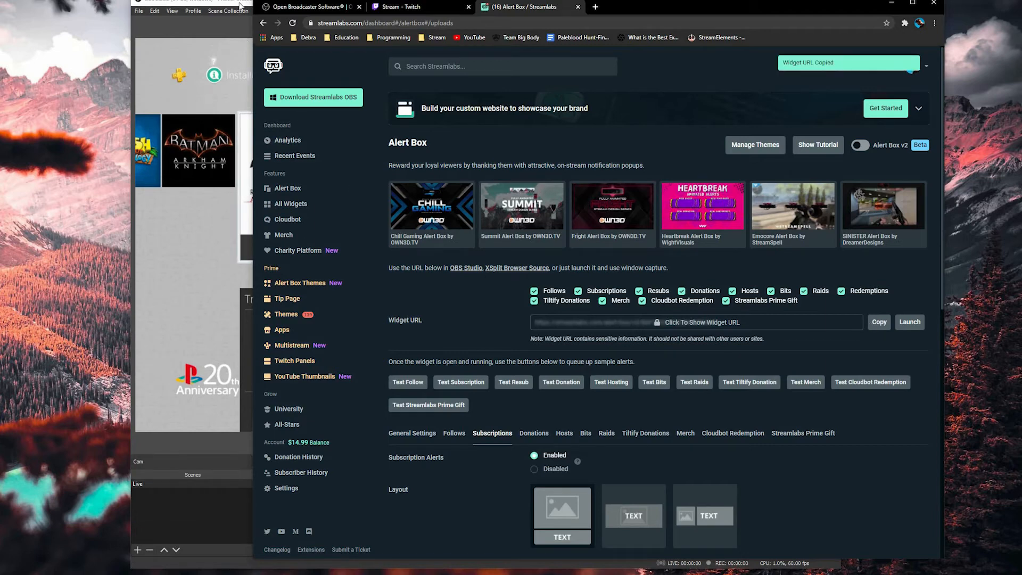
- Switch to OBS and add a browser source named Alert, replacing its default URL with the copied Alert Box widget URL
{"action": "key", "text": "alt+Tab"}
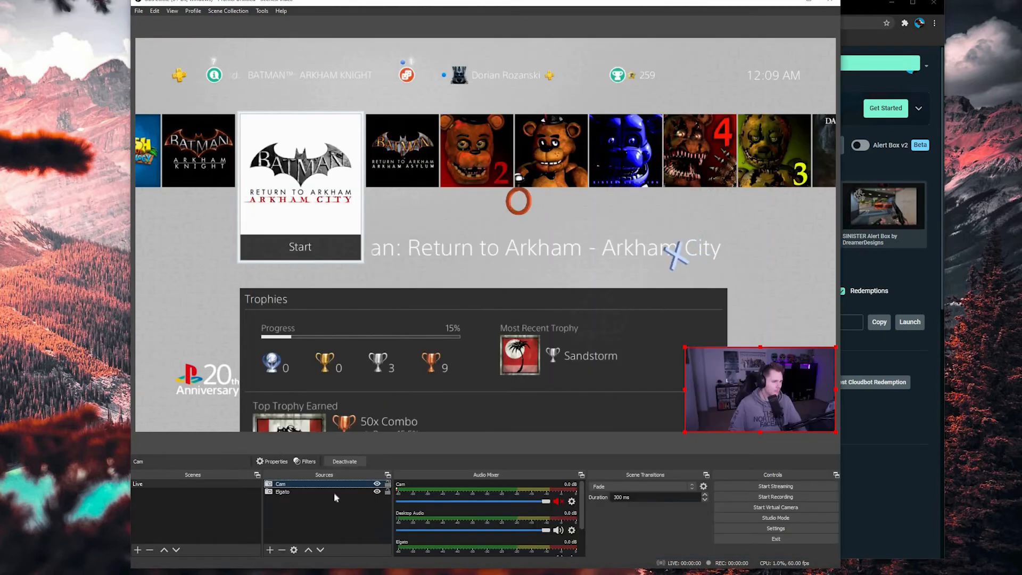
{"action": "left_click", "coordinate": [271, 550]}
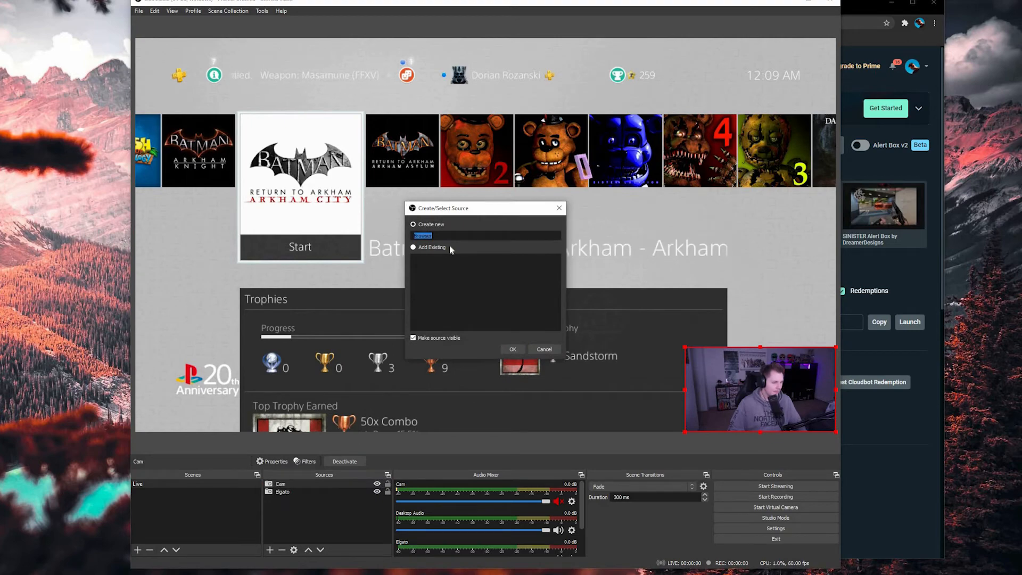
{"action": "type", "text": "Alert"}
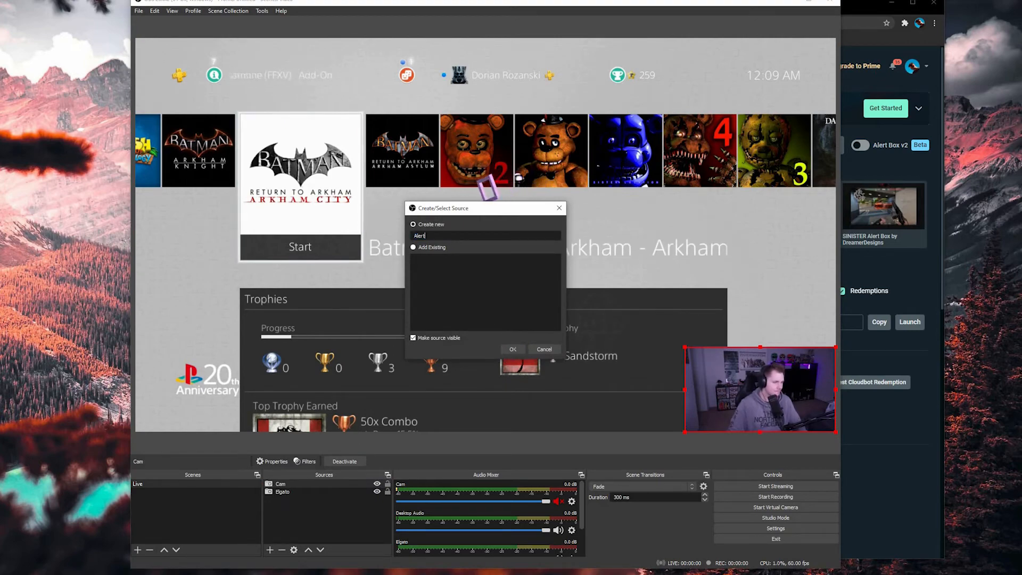
{"action": "key", "text": "Return"}
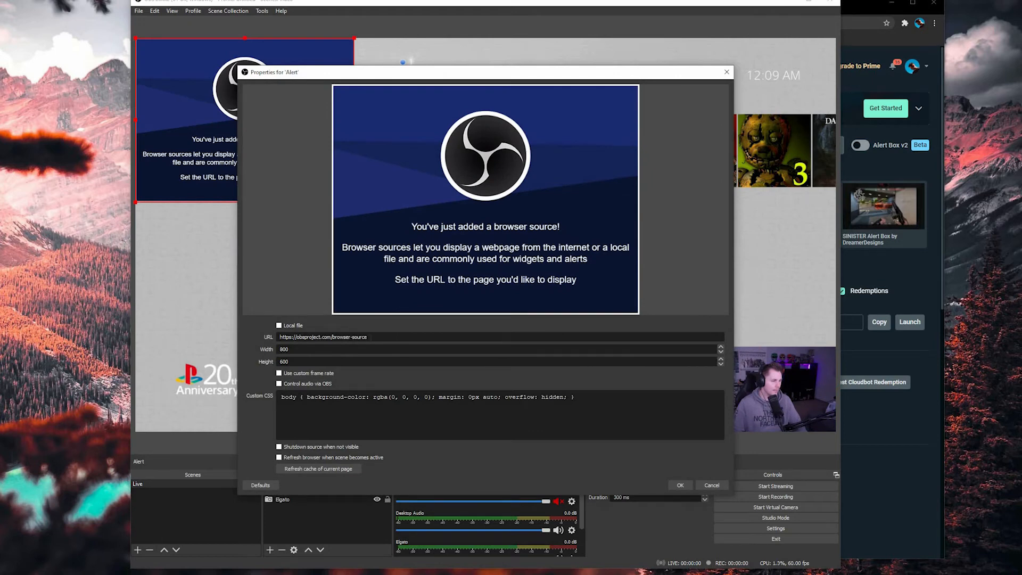
{"action": "key", "text": "ctrl+a"}
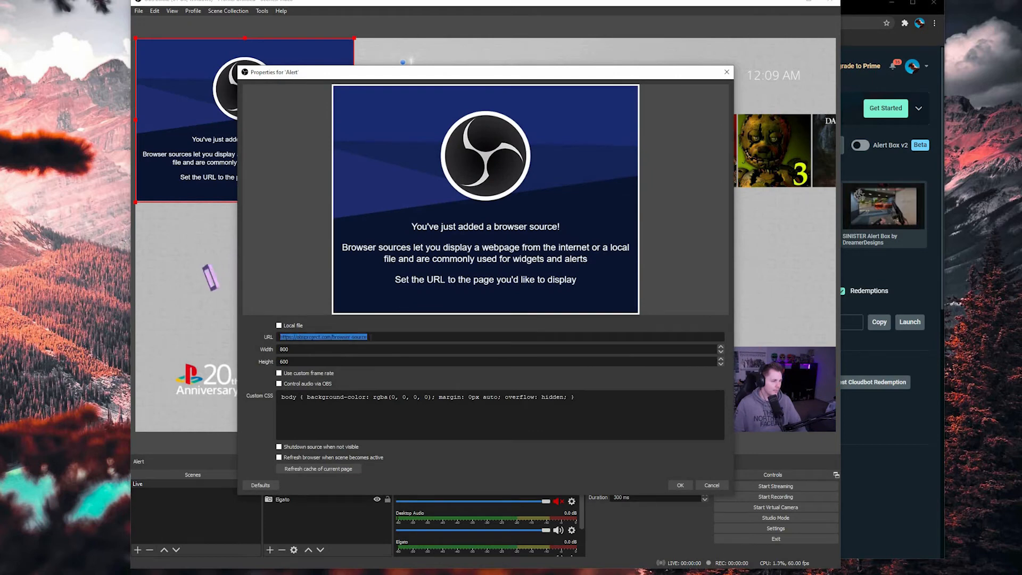
{"action": "key", "text": "ctrl+v"}
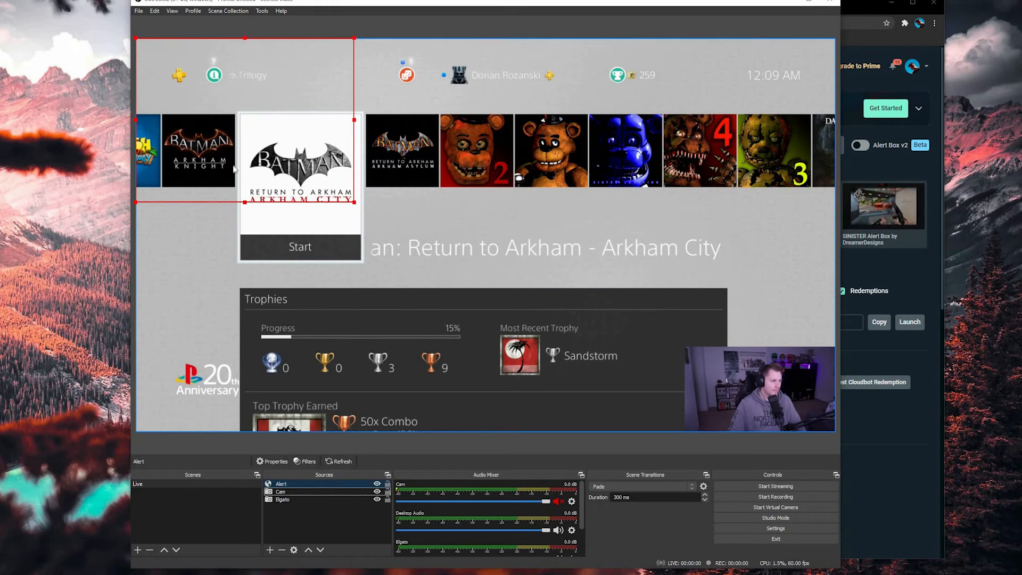
- Center the Alert source on the canvas
{"action": "right_click", "coordinate": [272, 305]}
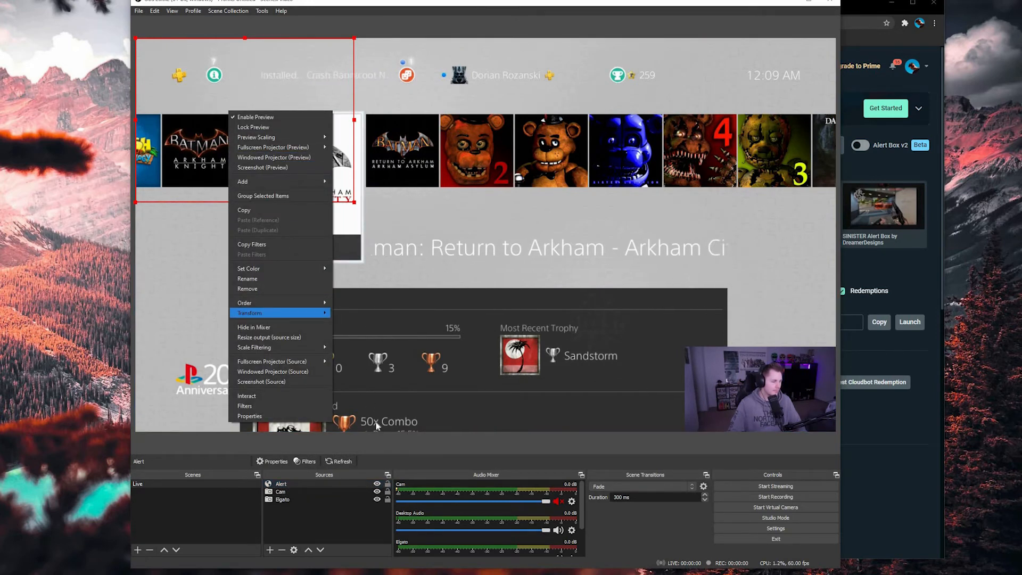
{"action": "mouse_move", "coordinate": [319, 313]}
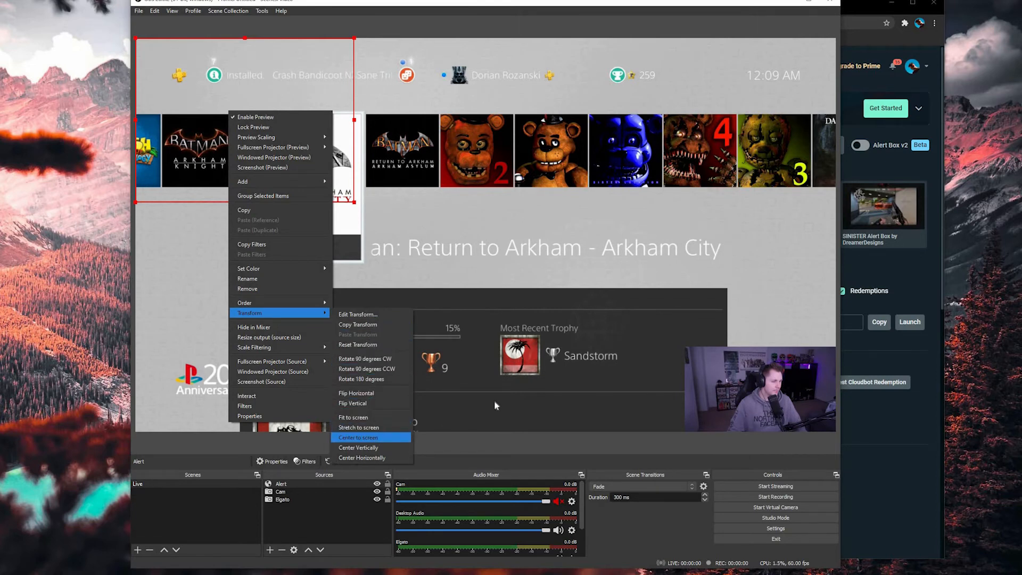
{"action": "left_click", "coordinate": [362, 437]}
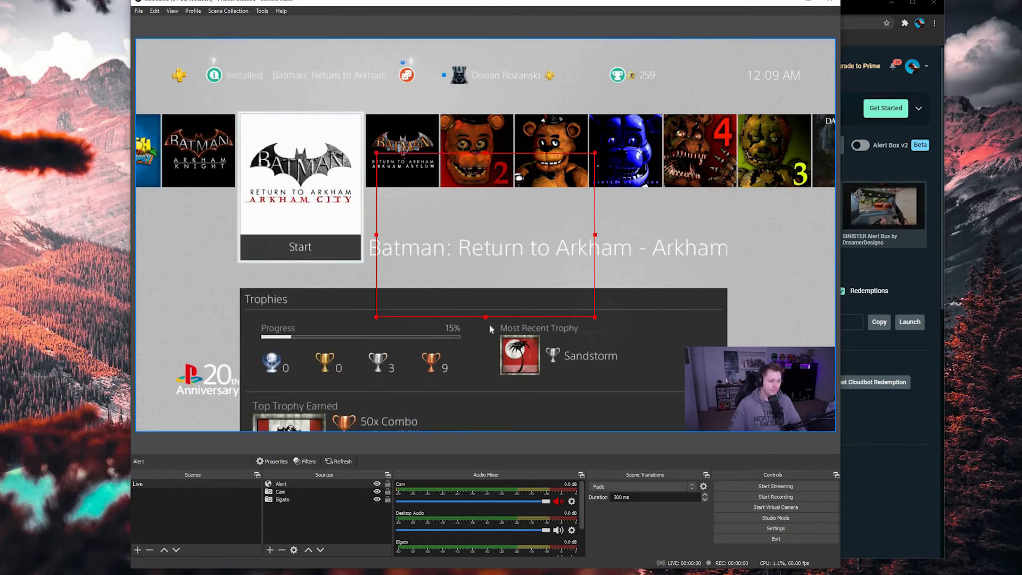
- Move the OBS window aside, trigger a test subscription alert in Streamlabs, and watch it play in the OBS preview
{"action": "left_click_drag", "start_coordinate": [658, 5], "coordinate": [433, 2]}
{"action": "left_click_drag", "start_coordinate": [596, 2], "coordinate": [591, 2]}
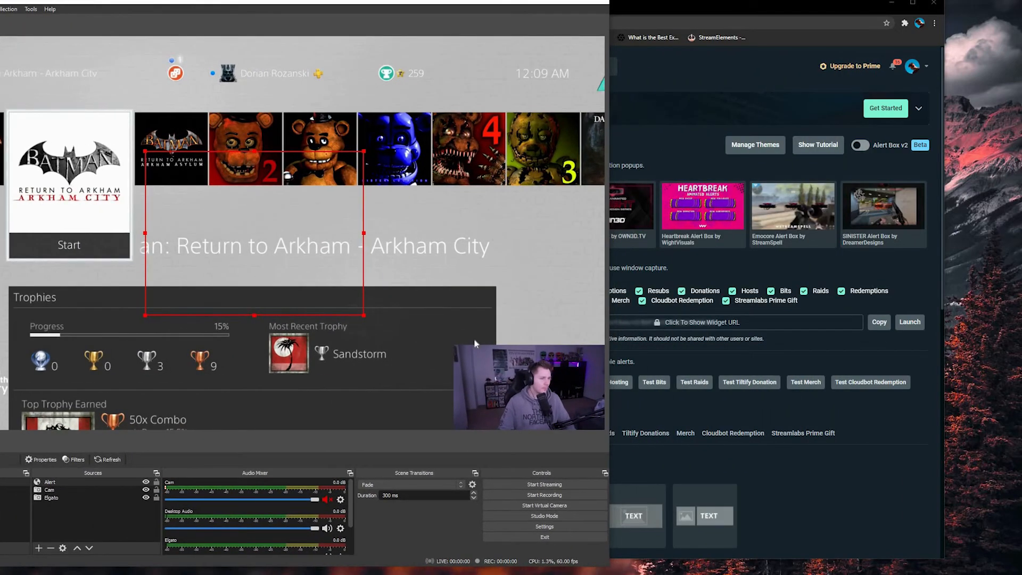
{"action": "key", "text": "alt+Tab"}
{"action": "scroll", "coordinate": [483, 230], "scroll_direction": "down", "scroll_amount": 3}
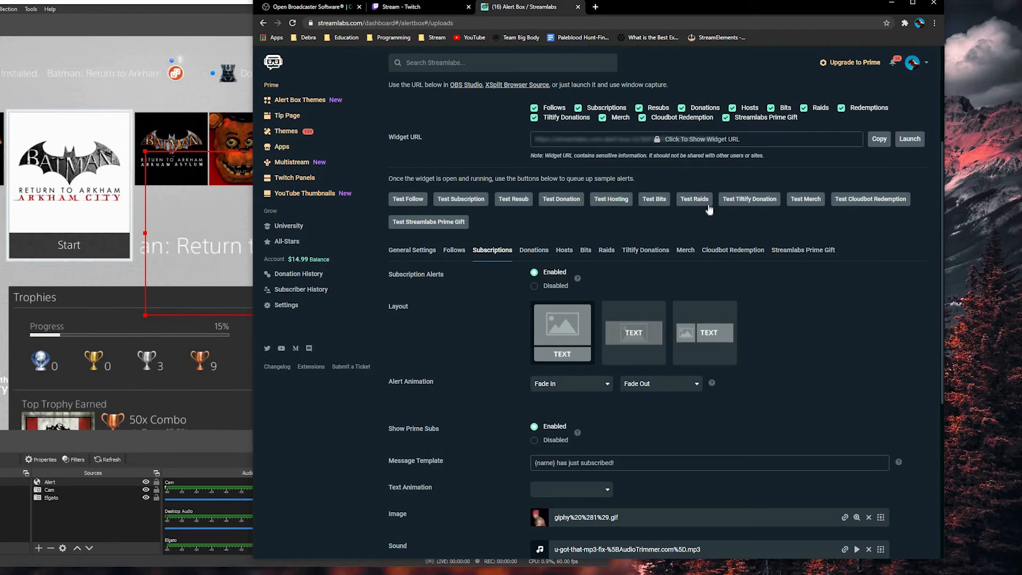
{"action": "left_click", "coordinate": [461, 199]}
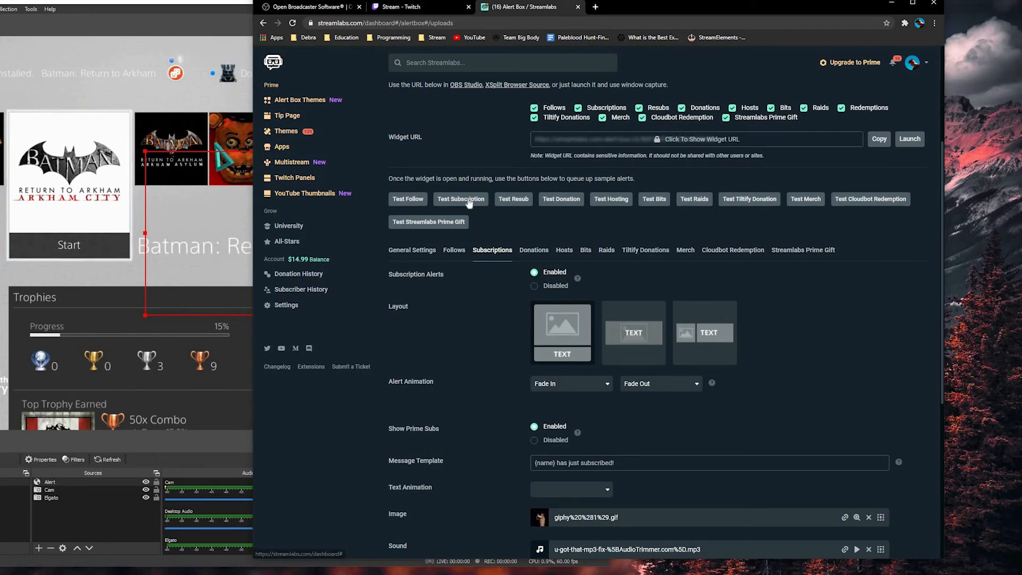
{"action": "left_click", "coordinate": [209, 1]}
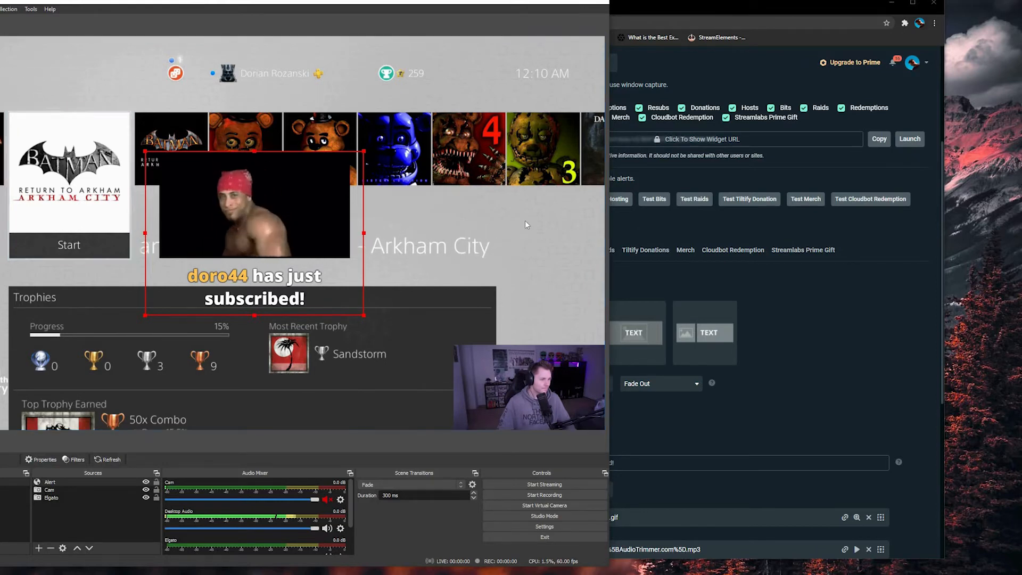
{"action": "left_click", "coordinate": [616, 212]}
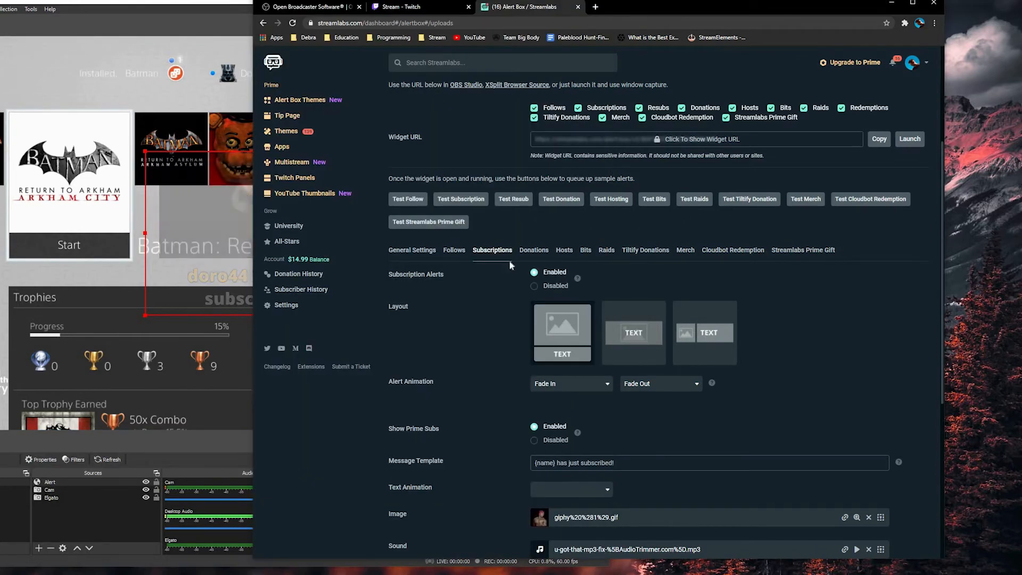
{"action": "scroll", "coordinate": [510, 262], "scroll_direction": "down", "scroll_amount": 4}
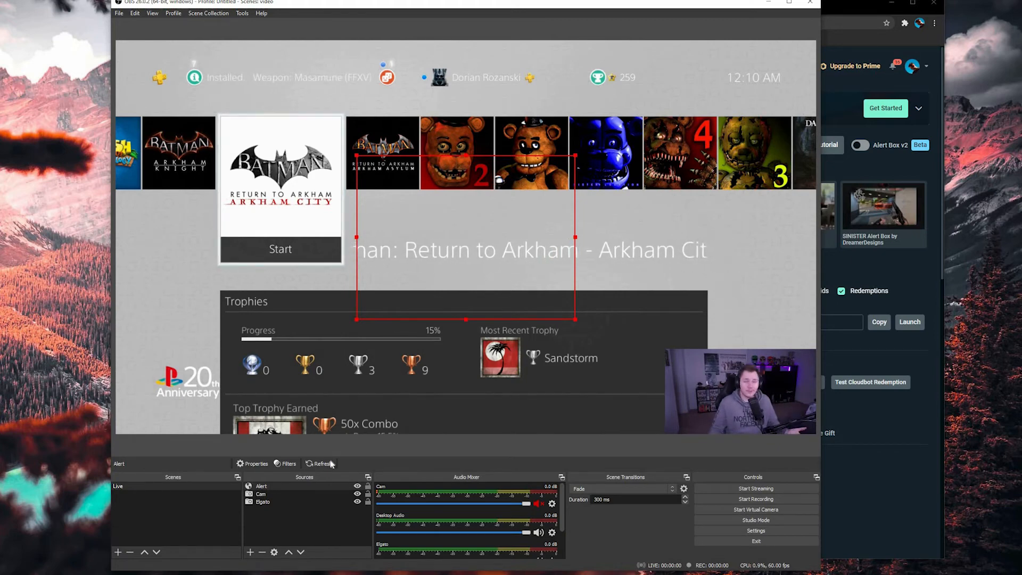
- Add a second scene, keeping the suggested name Scene 2
{"action": "left_click", "coordinate": [631, 488]}
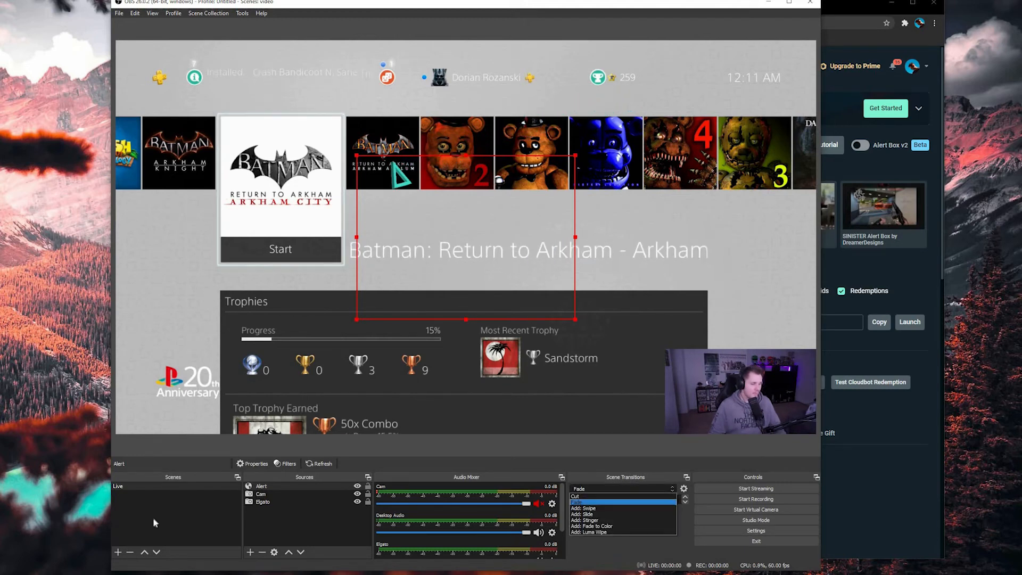
{"action": "left_click", "coordinate": [118, 552]}
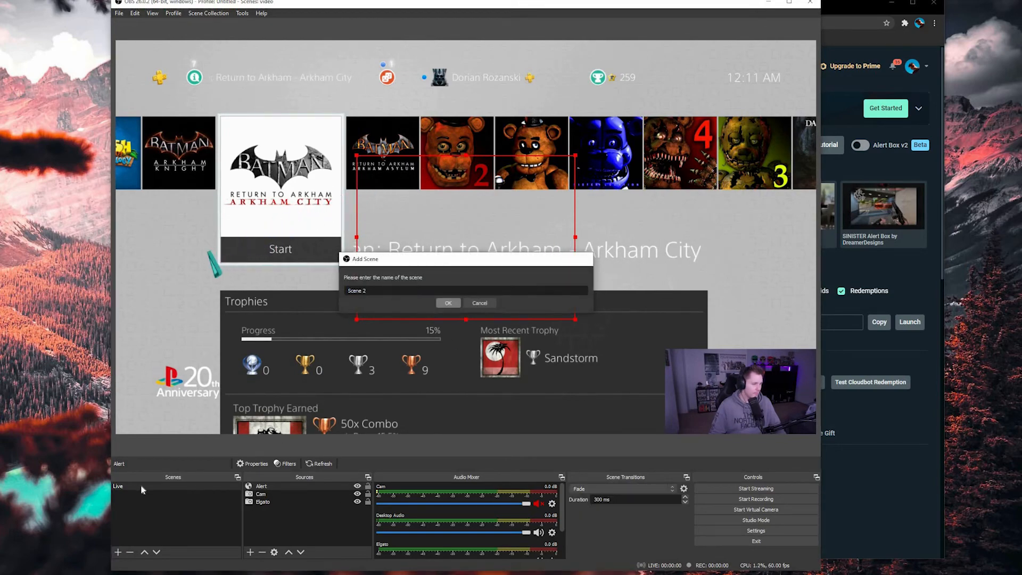
{"action": "key", "text": "Return"}
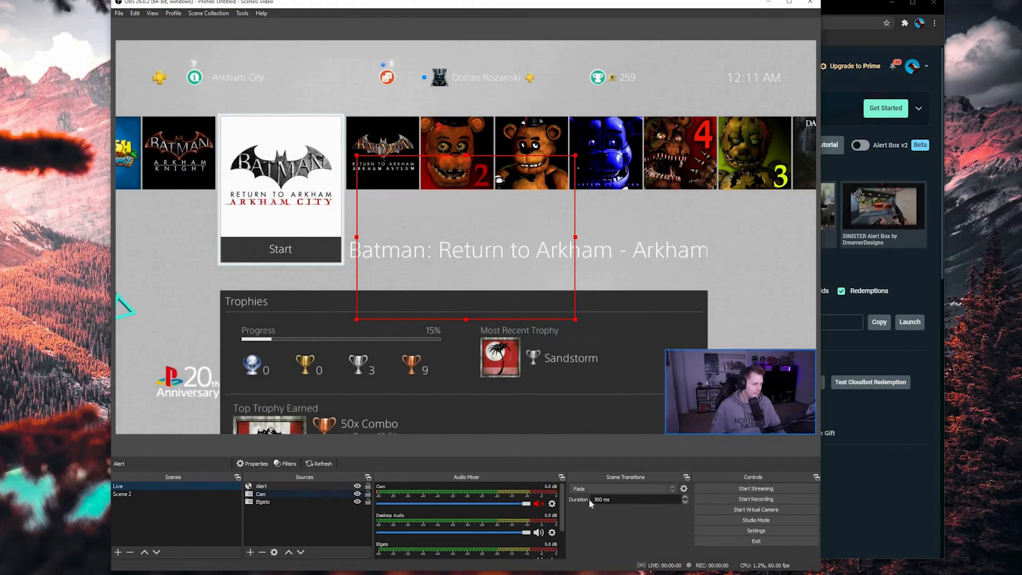
- Switch between the Live scene and Scene 2 to preview the Fade transition
{"action": "left_click", "coordinate": [590, 488]}
{"action": "left_click", "coordinate": [150, 493]}
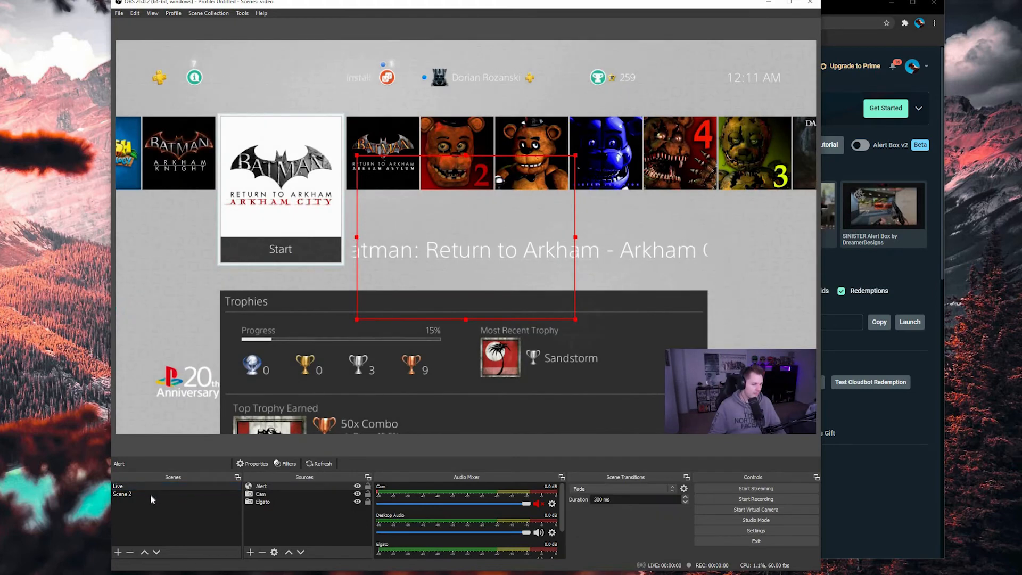
{"action": "left_click", "coordinate": [148, 494]}
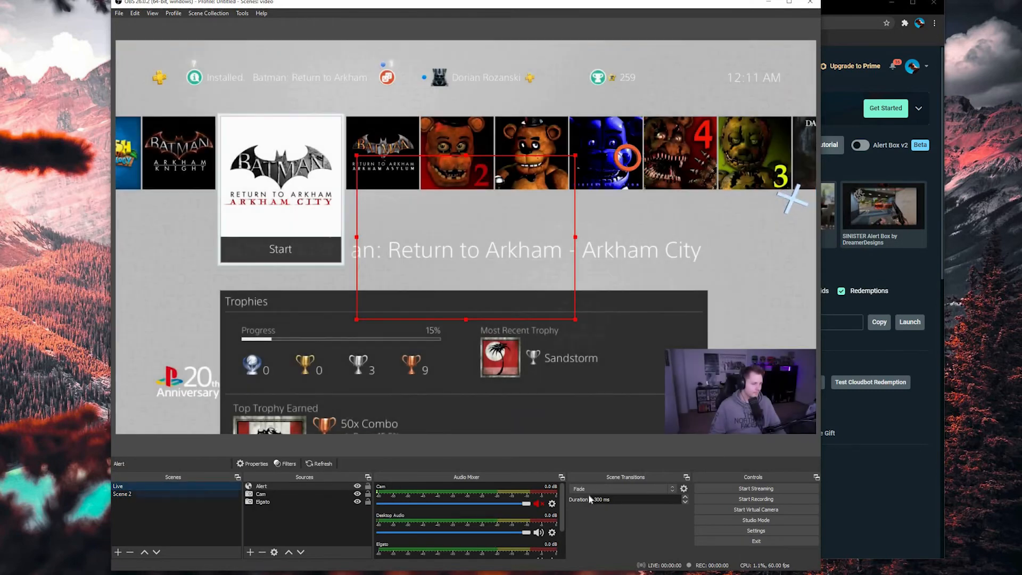
- Set the scene transition to Cut and preview it by switching between Scene 2 and the Live scene
{"action": "key", "text": "Return"}
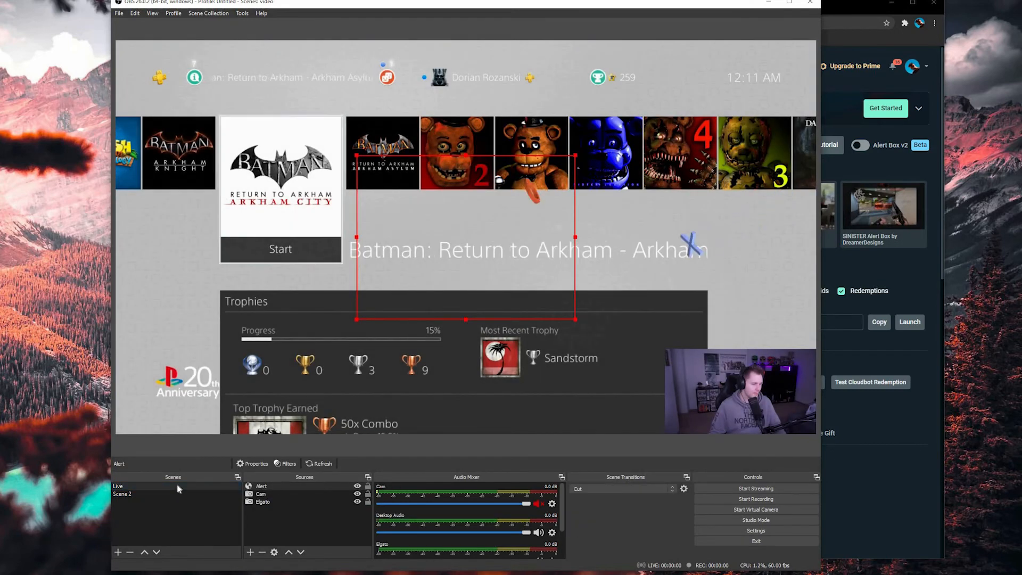
{"action": "left_click", "coordinate": [180, 493]}
{"action": "left_click", "coordinate": [189, 485]}
{"action": "key", "text": "Down"}
{"action": "key", "text": "Up"}
- Look through the available scene transition types, including Swipe, Slide, Stinger, Fade to Color and Luma Wipe
{"action": "left_click", "coordinate": [589, 491]}
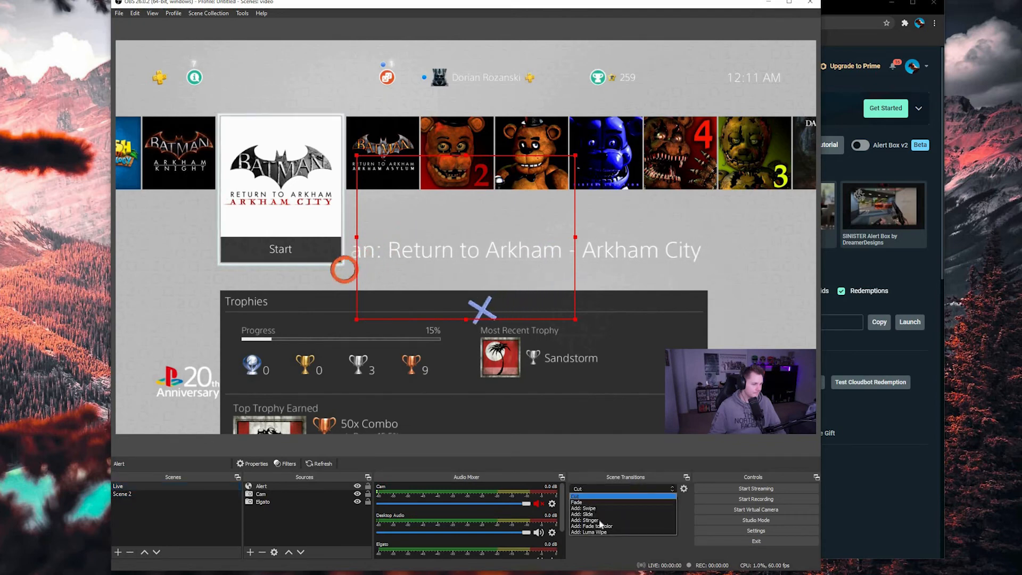
{"action": "key", "text": "Down"}
{"action": "key", "text": "Down"}
{"action": "key", "text": "Down"}
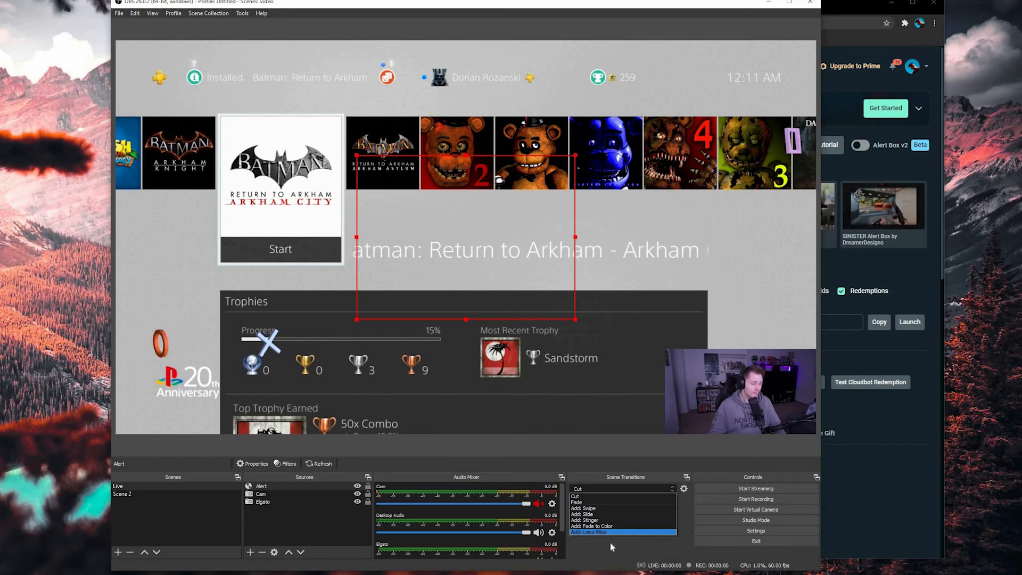
{"action": "left_click", "coordinate": [608, 487]}
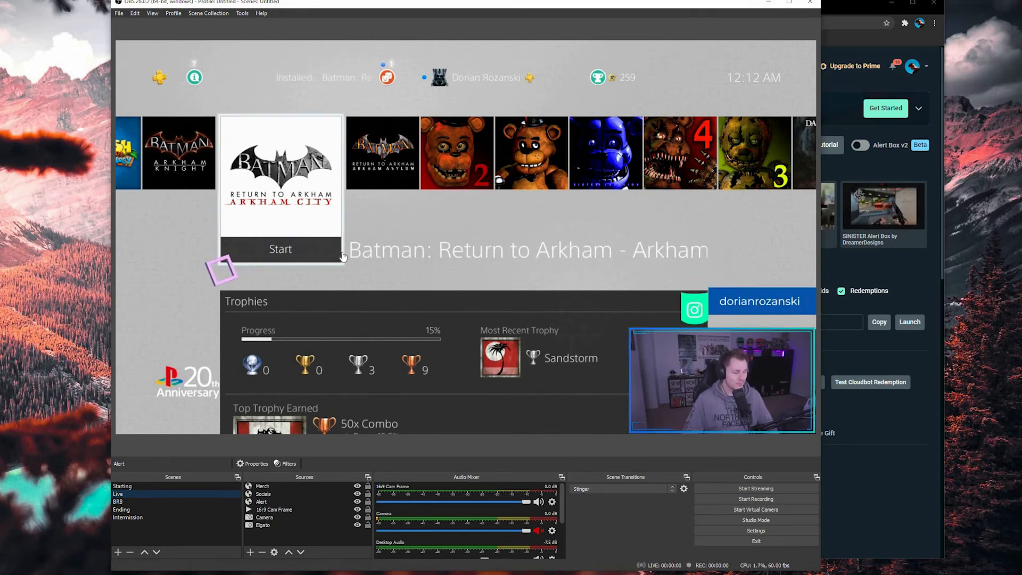
- Switch to the browser, search for nerdordie in a new tab, and open the Nerd or Die website
{"action": "key", "text": "alt+Tab"}
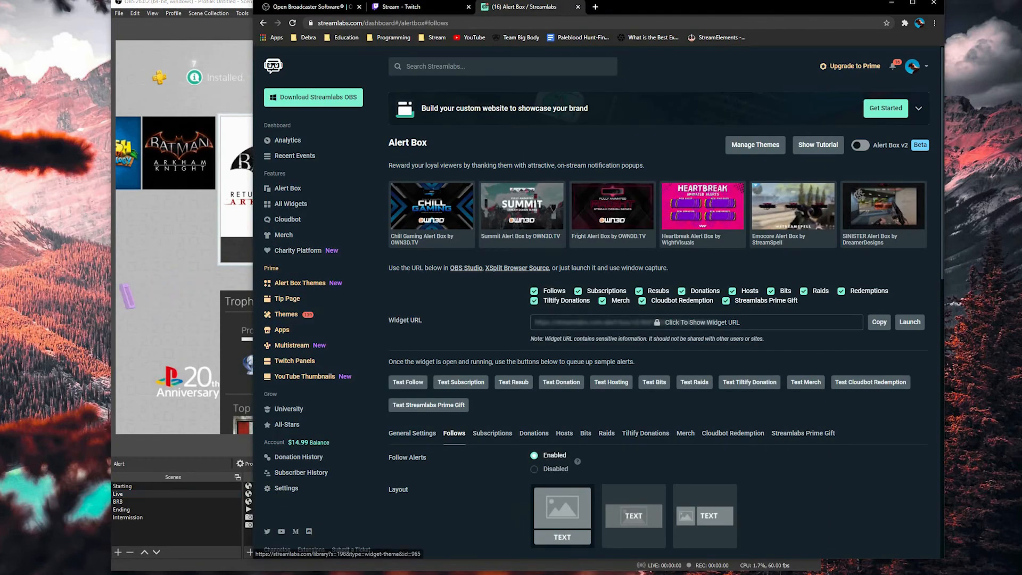
{"action": "left_click", "coordinate": [595, 7]}
{"action": "type", "text": "nerdordie"}
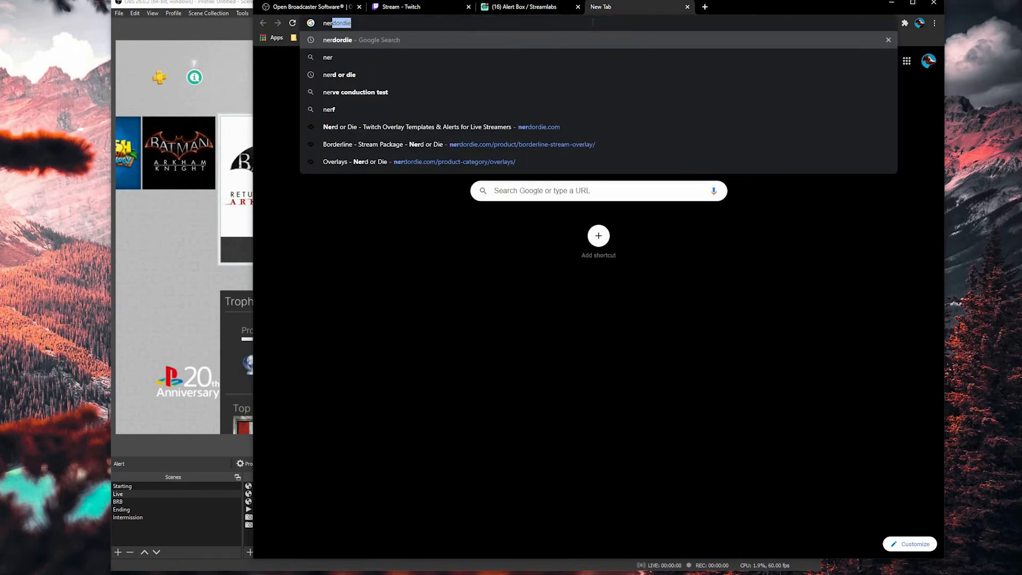
{"action": "key", "text": "Return"}
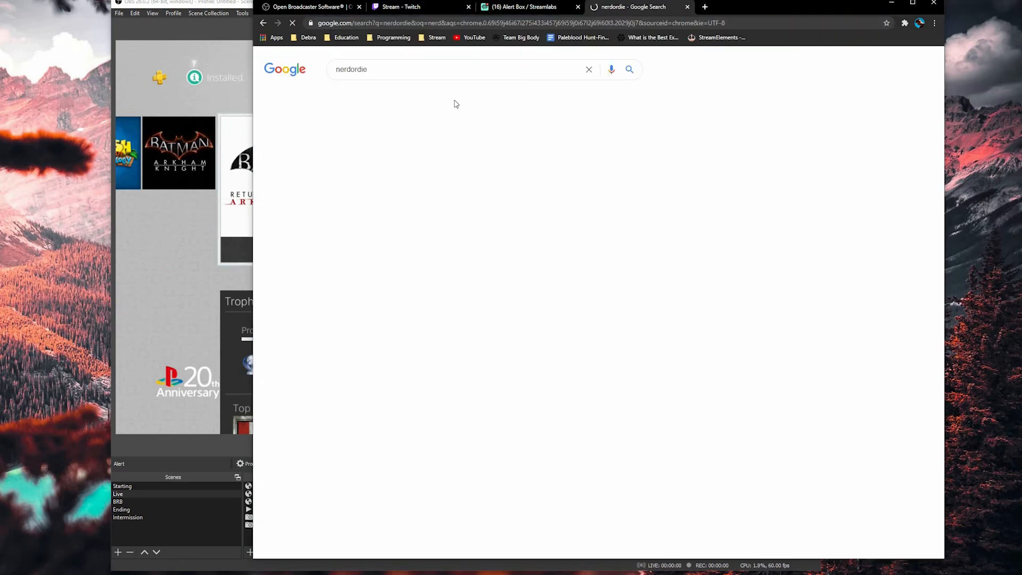
{"action": "left_click", "coordinate": [417, 146]}
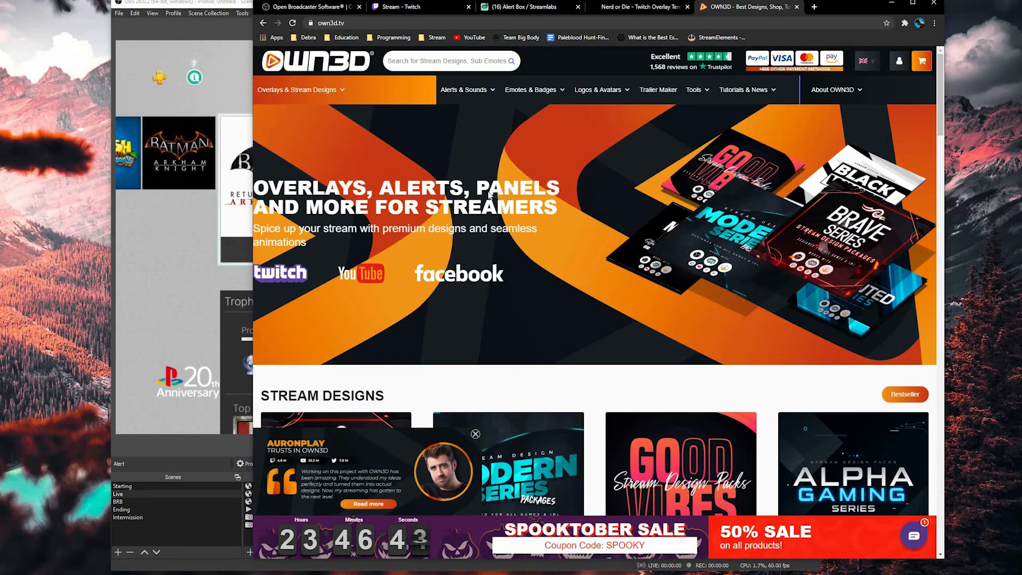
- Browse the stream designs and subscriber emotes on the OWN3D homepage, and close the site
{"action": "scroll", "coordinate": [488, 198], "scroll_direction": "down", "scroll_amount": 5}
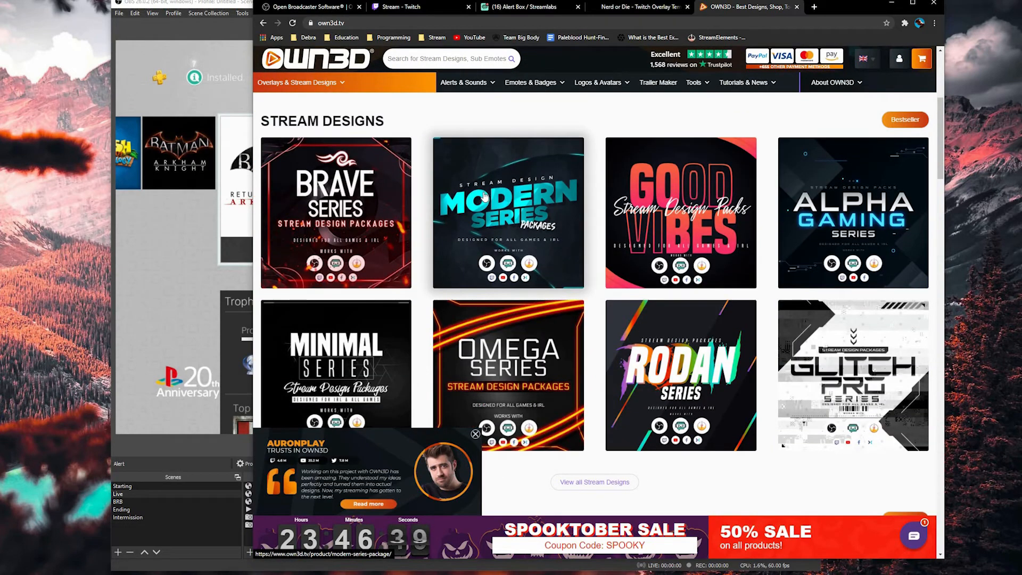
{"action": "scroll", "coordinate": [485, 197], "scroll_direction": "down", "scroll_amount": 2}
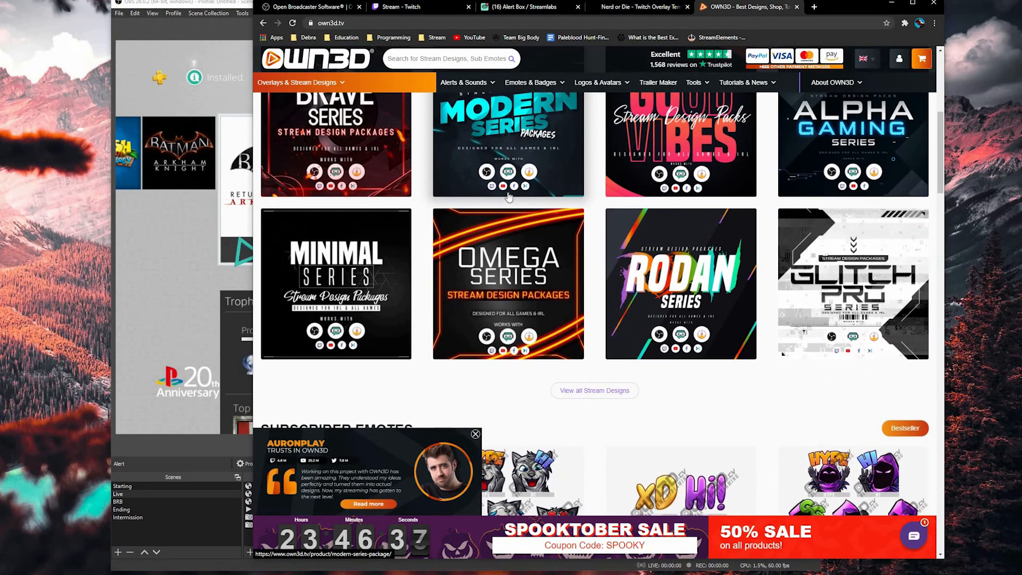
{"action": "scroll", "coordinate": [508, 197], "scroll_direction": "down", "scroll_amount": 3}
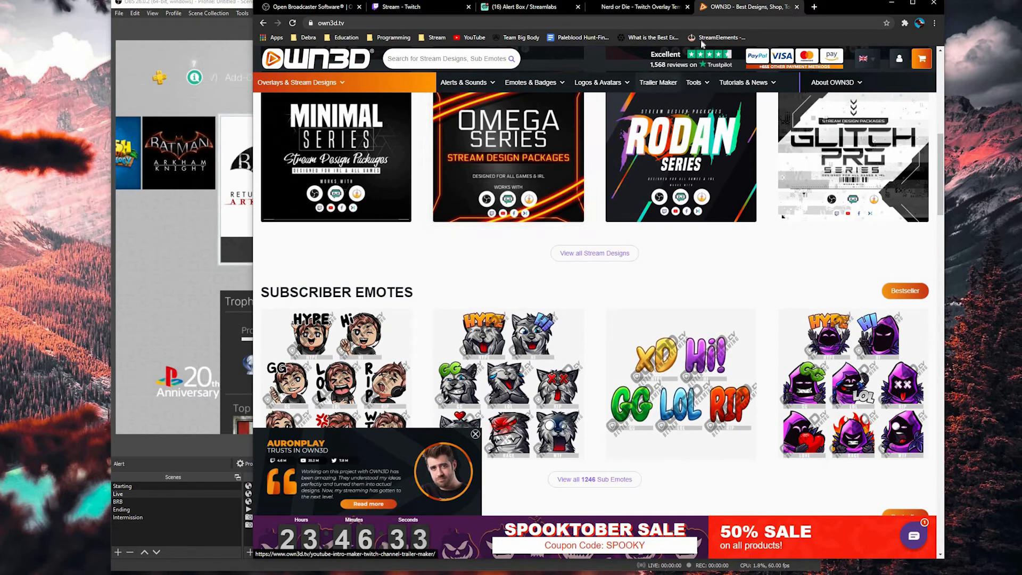
{"action": "key", "text": "ctrl+w"}
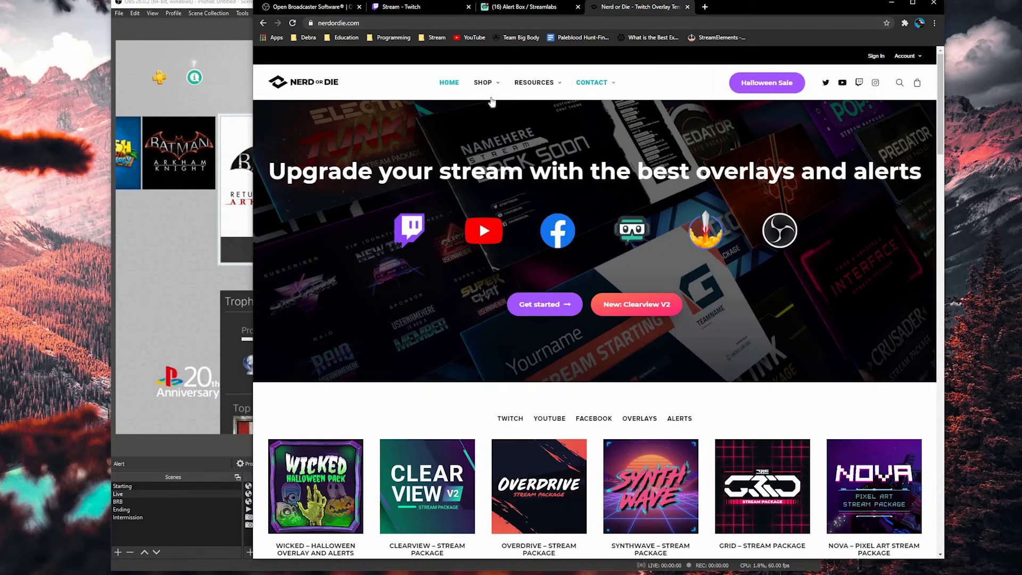
- Open the All Overlays category on Nerd or Die and browse its stream packages down to Borderline
{"action": "mouse_move", "coordinate": [488, 89]}
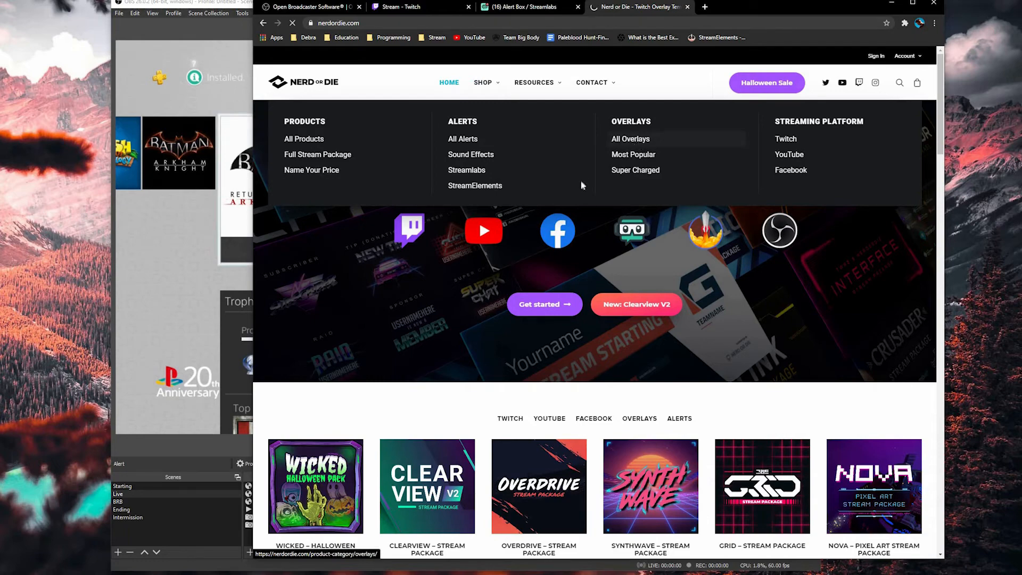
{"action": "scroll", "coordinate": [579, 187], "scroll_direction": "down", "scroll_amount": 5}
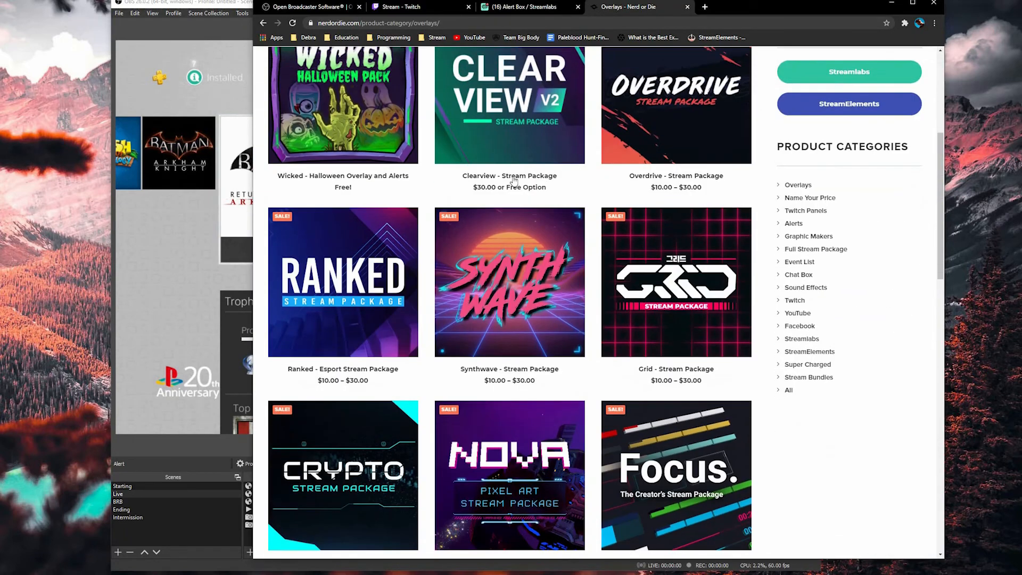
{"action": "scroll", "coordinate": [521, 183], "scroll_direction": "down", "scroll_amount": 9}
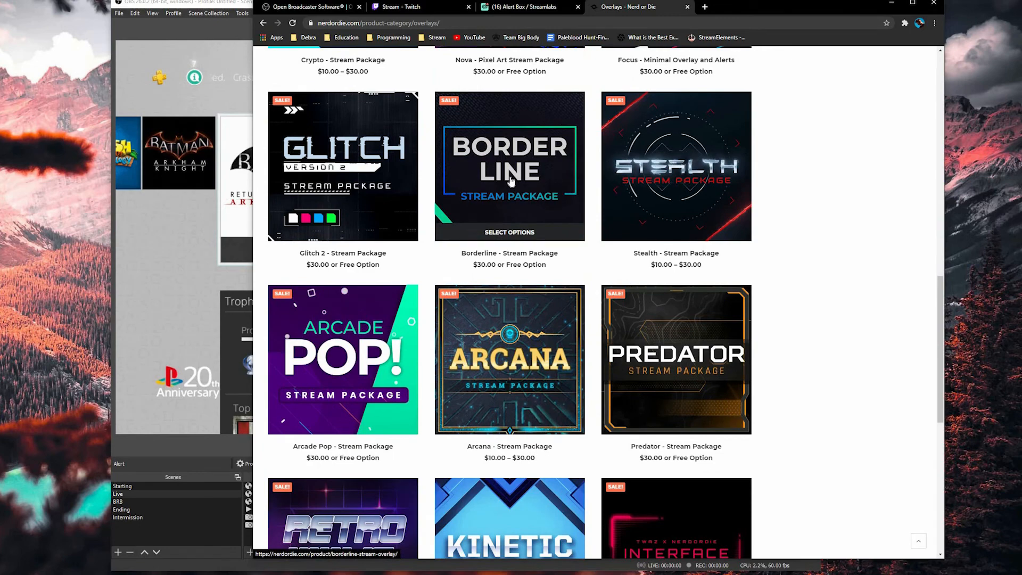
- Open the Borderline stream package page, look through its overlay, alert, intermission and ending previews, and close the gallery
{"action": "left_click", "coordinate": [588, 235]}
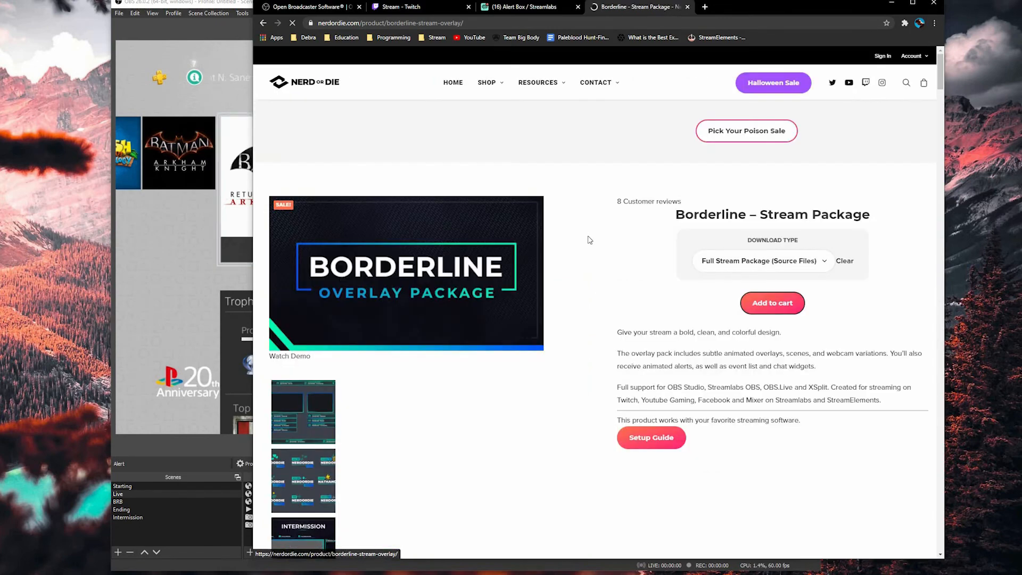
{"action": "scroll", "coordinate": [291, 354], "scroll_direction": "down", "scroll_amount": 2}
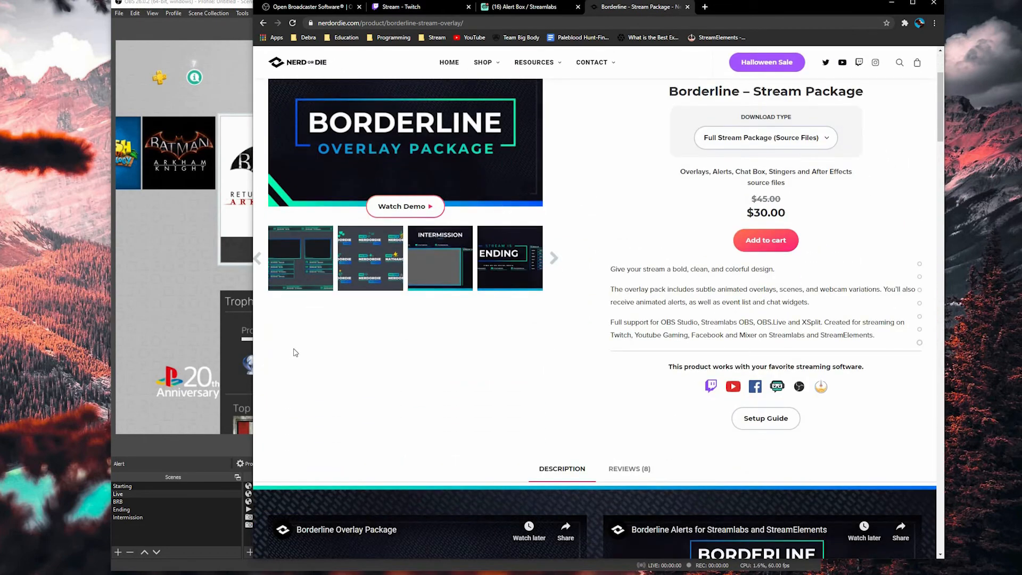
{"action": "scroll", "coordinate": [601, 293], "scroll_direction": "up", "scroll_amount": 2}
{"action": "left_click", "coordinate": [301, 350]}
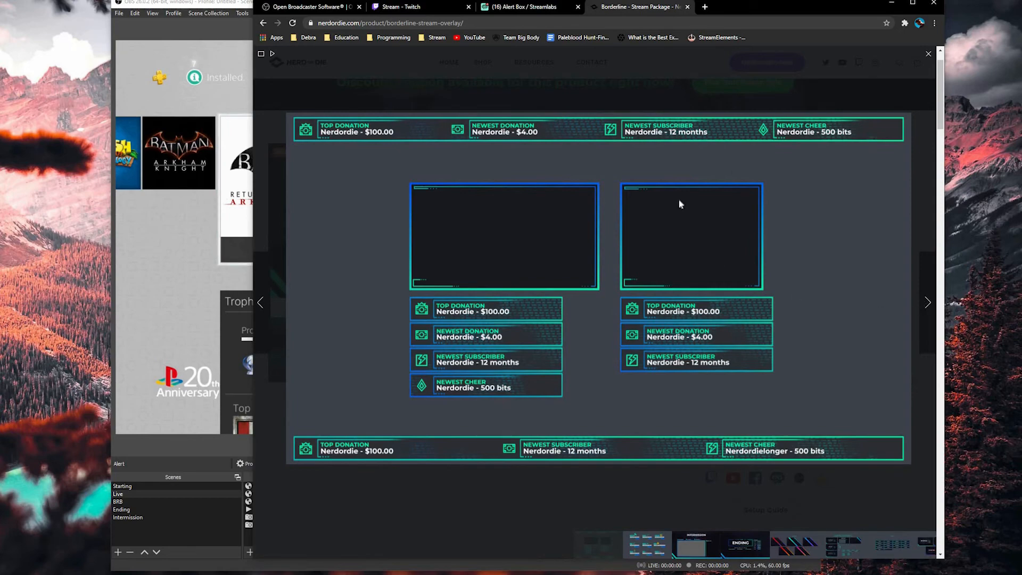
{"action": "left_click", "coordinate": [646, 544]}
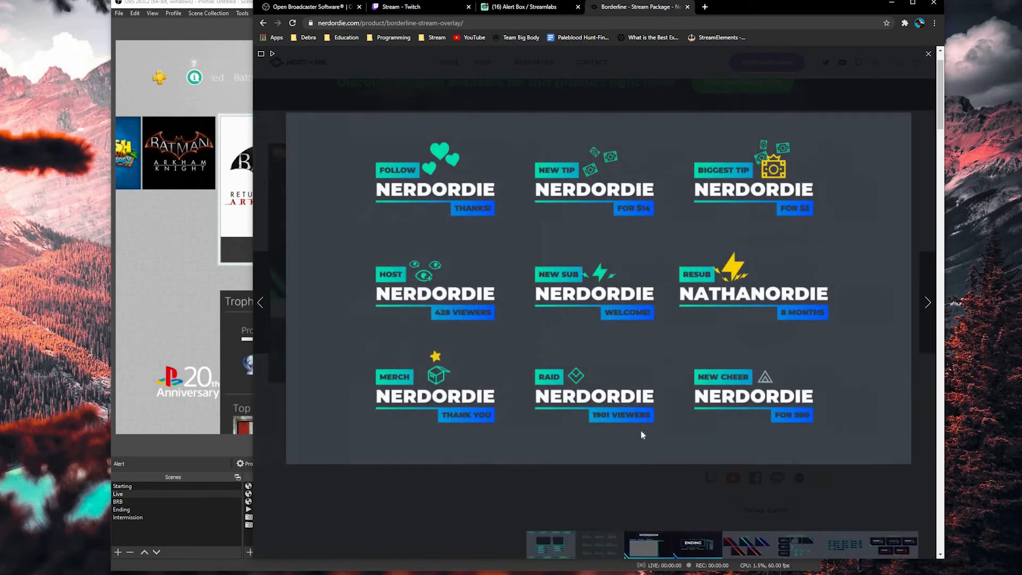
{"action": "left_click", "coordinate": [929, 300]}
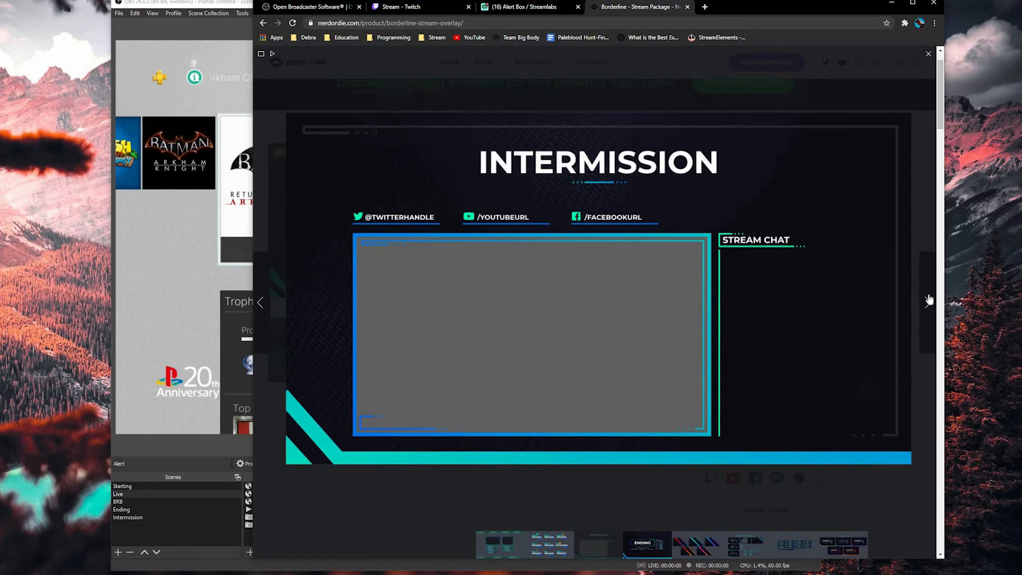
{"action": "left_click", "coordinate": [929, 301]}
{"action": "left_click", "coordinate": [929, 301]}
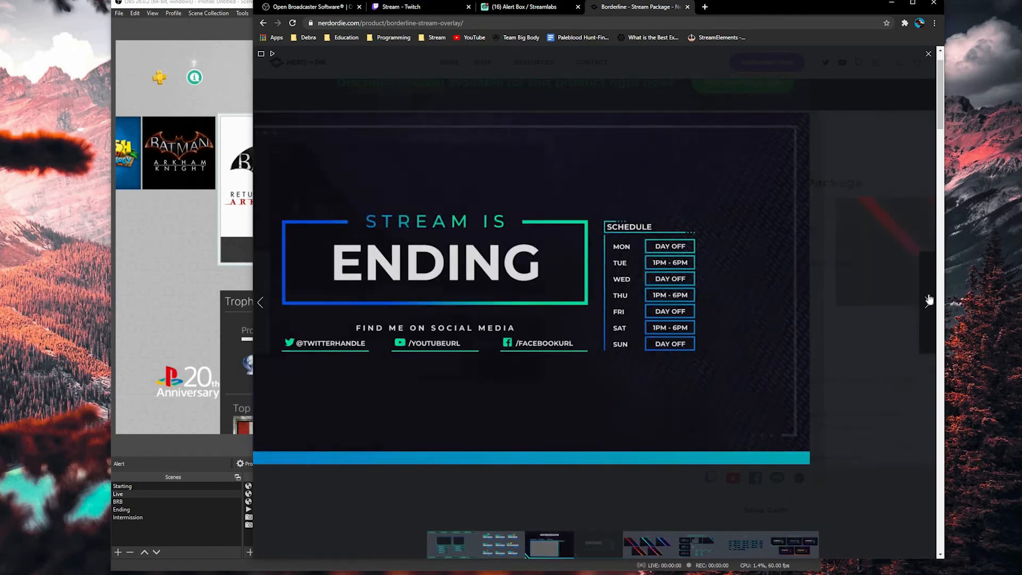
{"action": "left_click", "coordinate": [929, 301]}
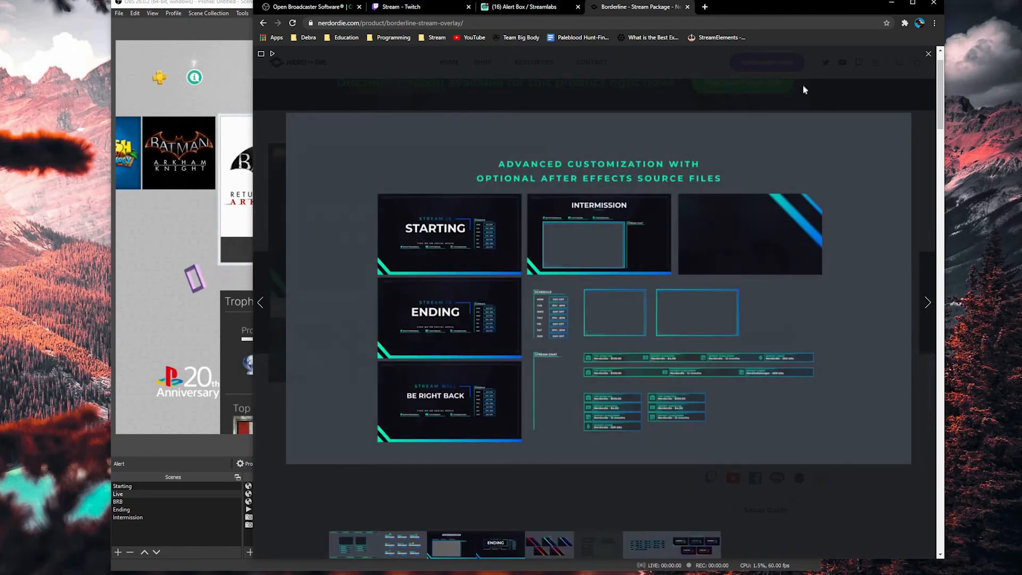
{"action": "left_click", "coordinate": [776, 337]}
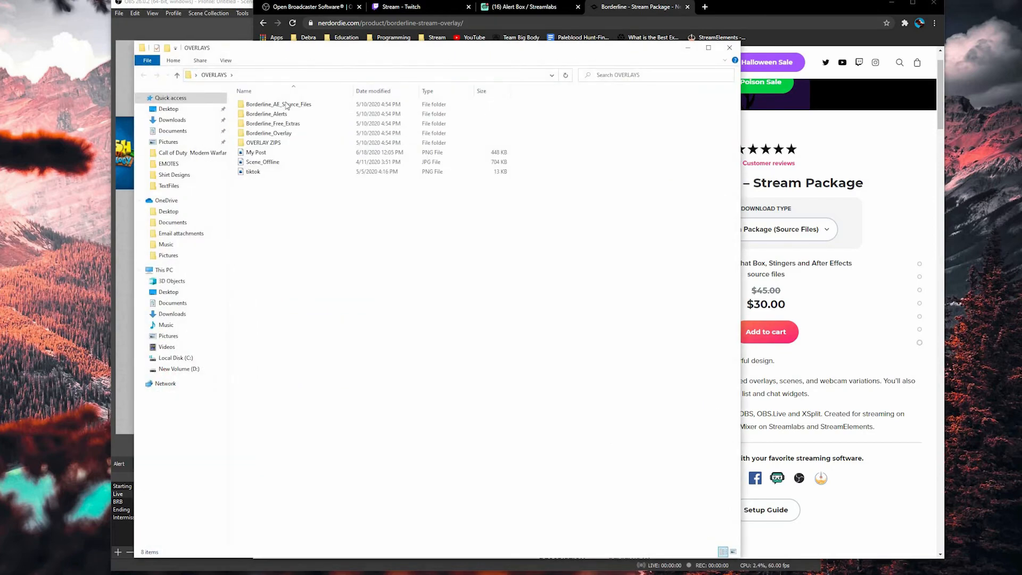
- Look inside the Borderline_Overlay folder and its ~Get Started Here subfolder, and close the file window
{"action": "left_click", "coordinate": [289, 134]}
{"action": "key", "text": "Return"}
{"action": "double_click", "coordinate": [252, 105]}
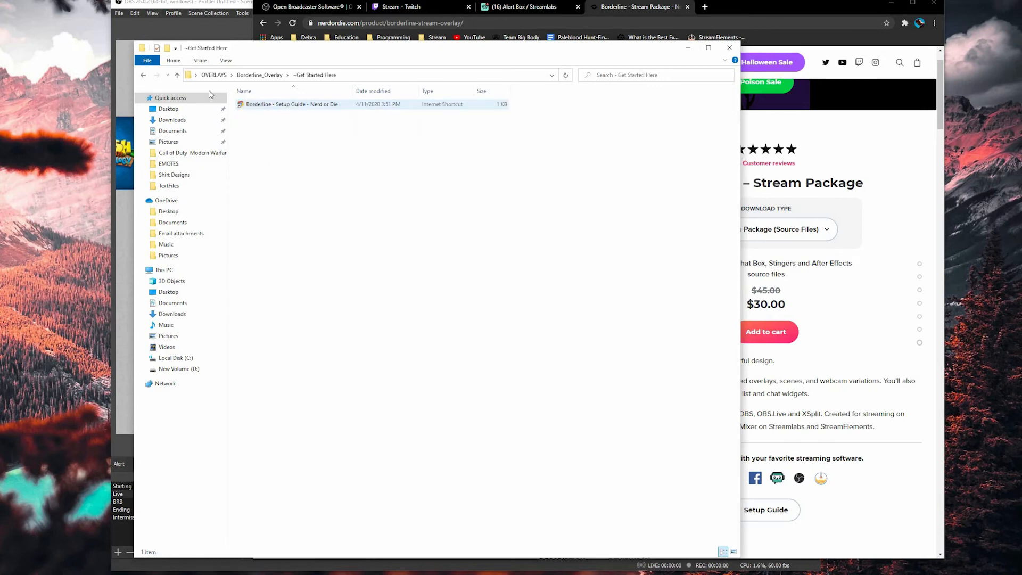
{"action": "left_click", "coordinate": [145, 75]}
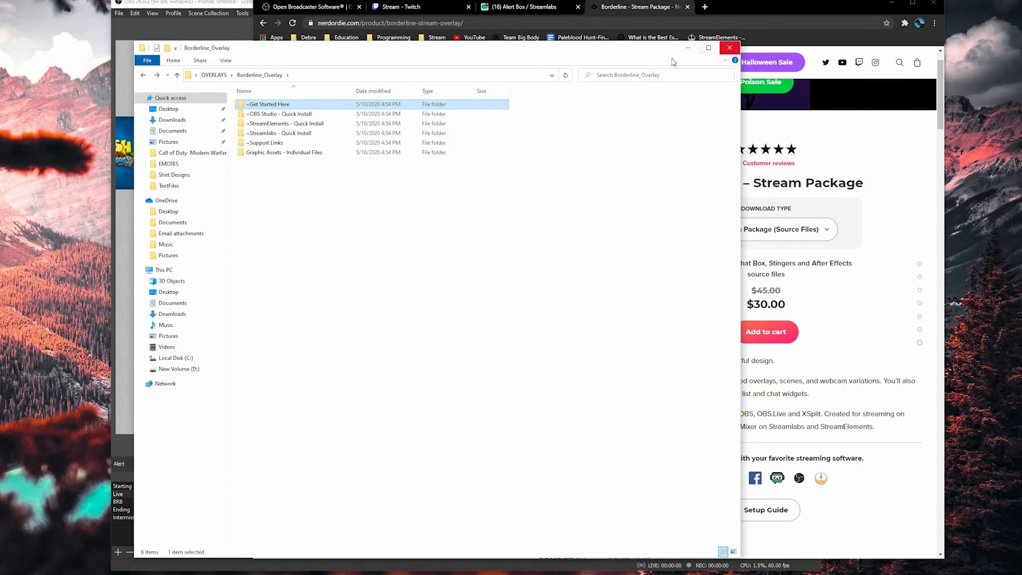
{"action": "left_click", "coordinate": [729, 47]}
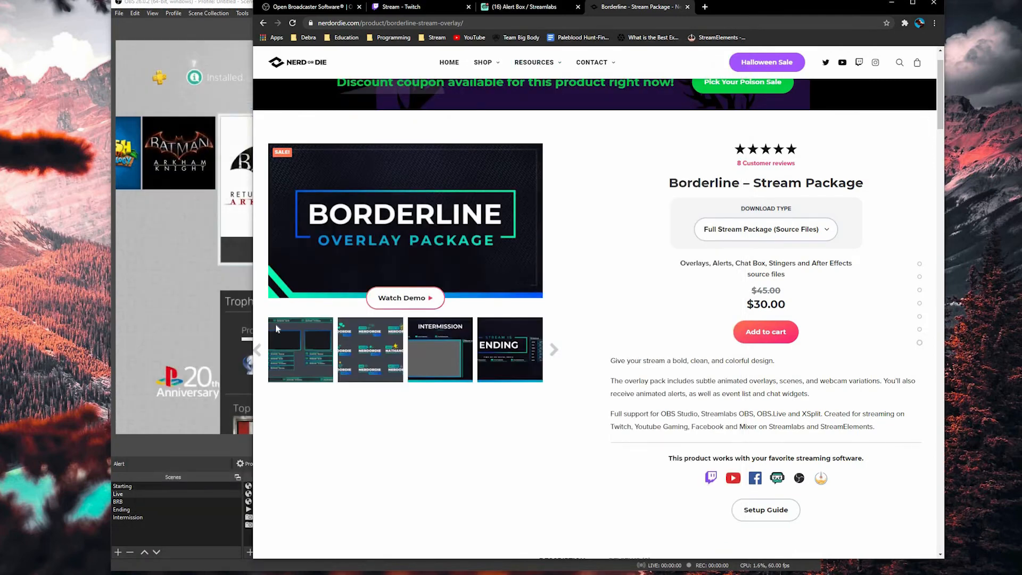
- Switch to OBS Studio and open the Scripts window
{"action": "key", "text": "alt+Tab"}
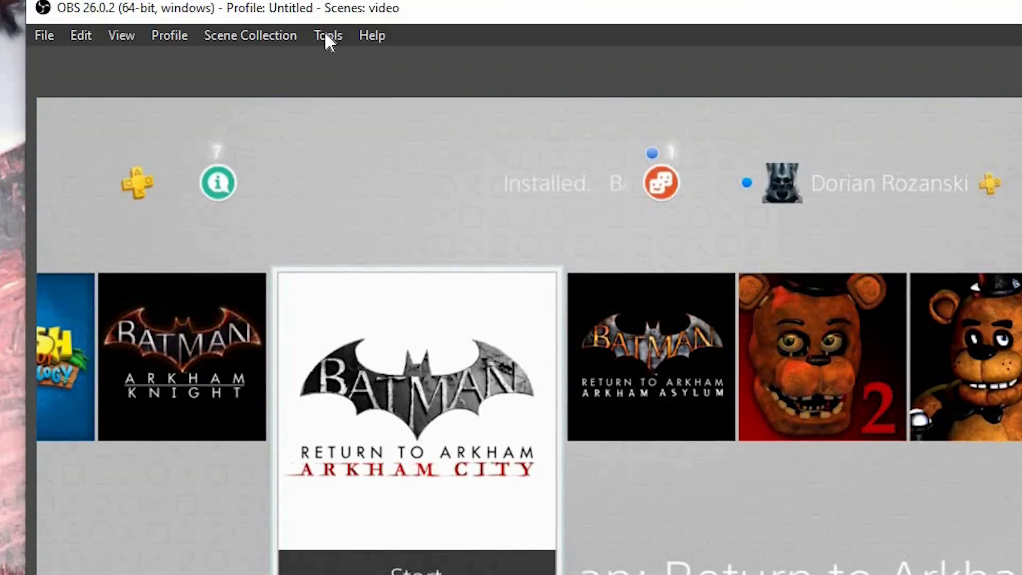
{"action": "left_click", "coordinate": [242, 13]}
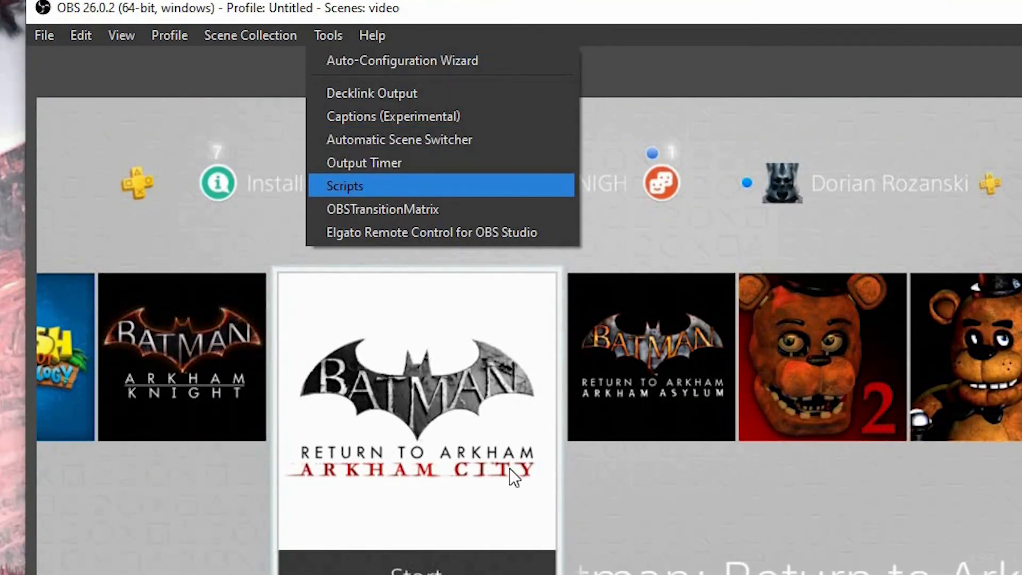
{"action": "left_click", "coordinate": [382, 186]}
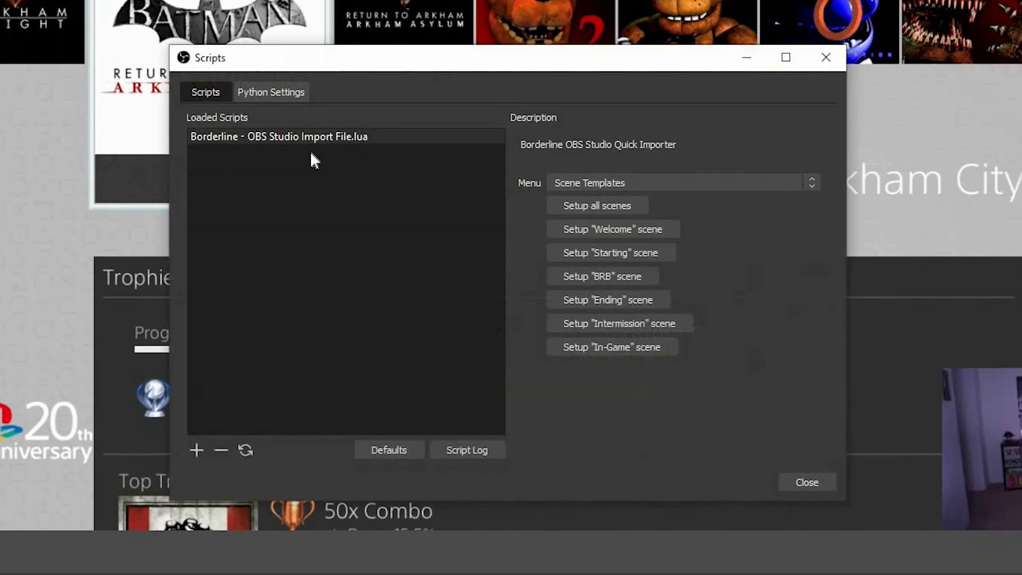
- Add the script Borderline - OBS Studio Import File.lua from the ~OBS Studio - Quick Install folder in Desktop\OVERLAYS\Borderline_Overlay
{"action": "left_click", "coordinate": [196, 451]}
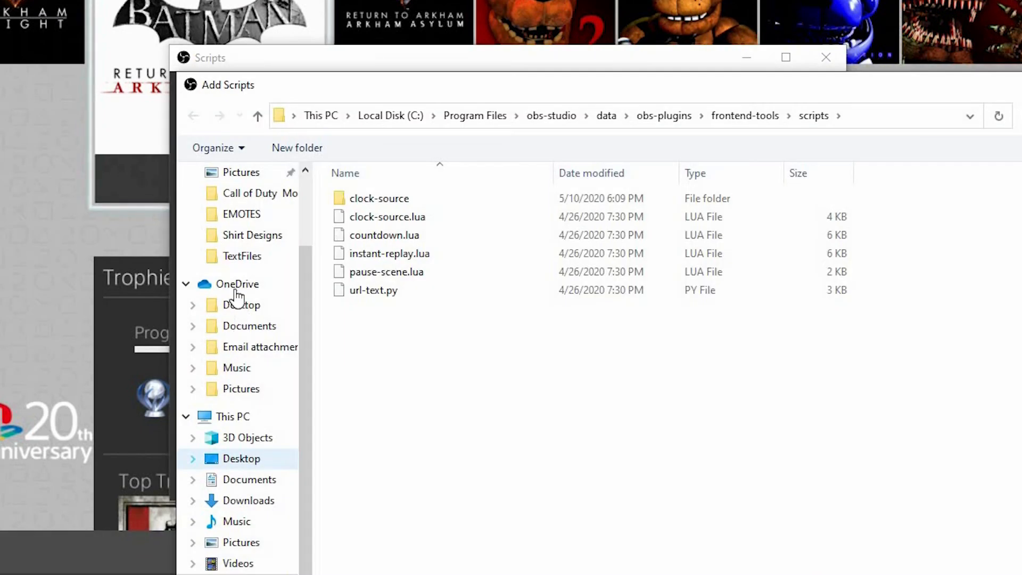
{"action": "scroll", "coordinate": [245, 282], "scroll_direction": "up", "scroll_amount": 2}
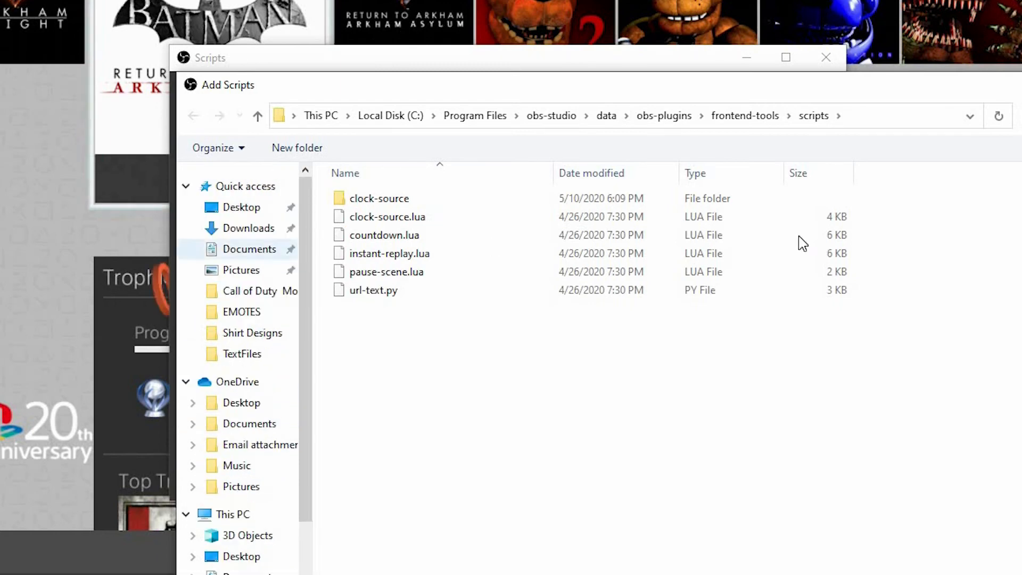
{"action": "left_click", "coordinate": [246, 210]}
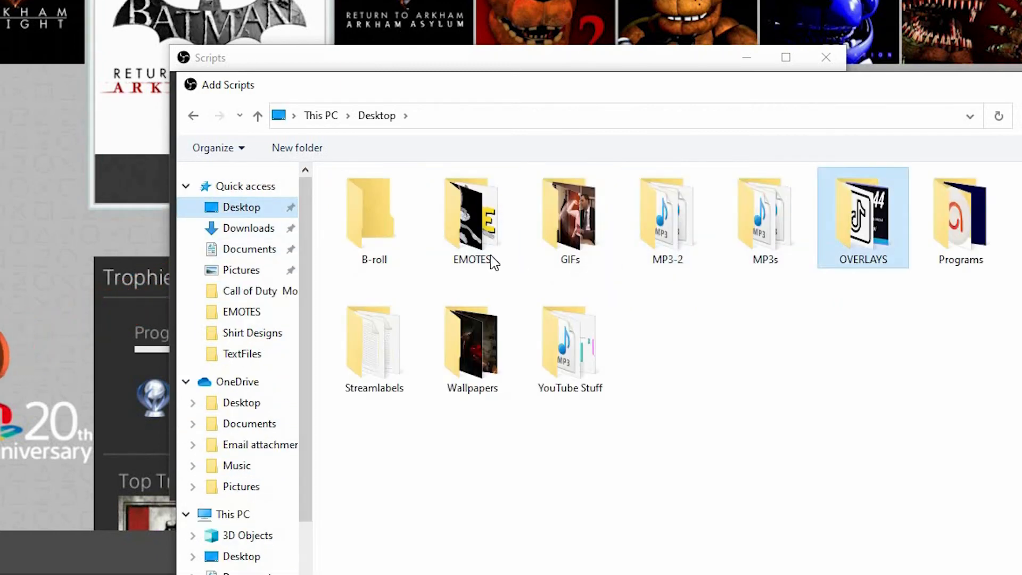
{"action": "double_click", "coordinate": [862, 218]}
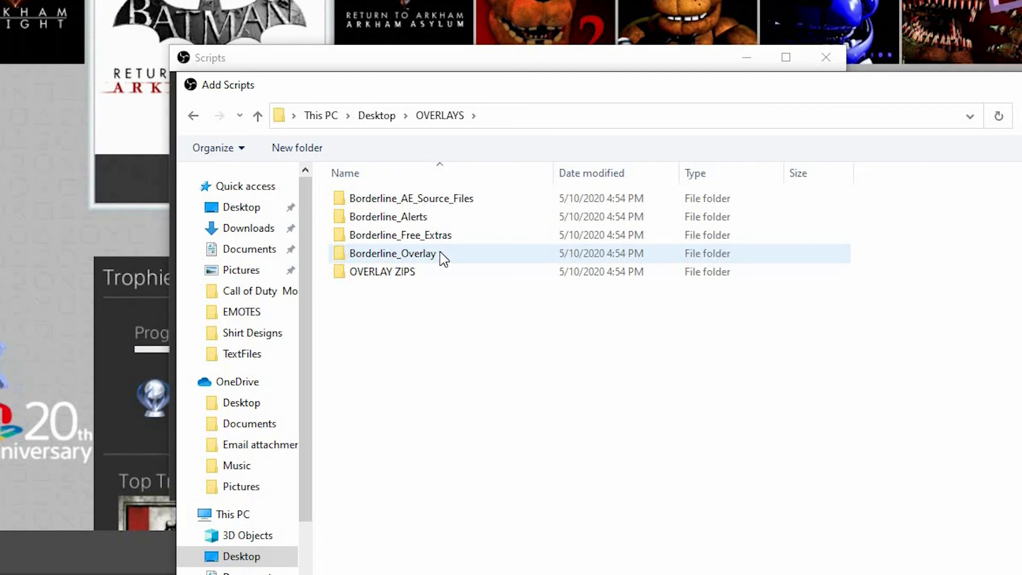
{"action": "left_click", "coordinate": [441, 254]}
{"action": "key", "text": "Return"}
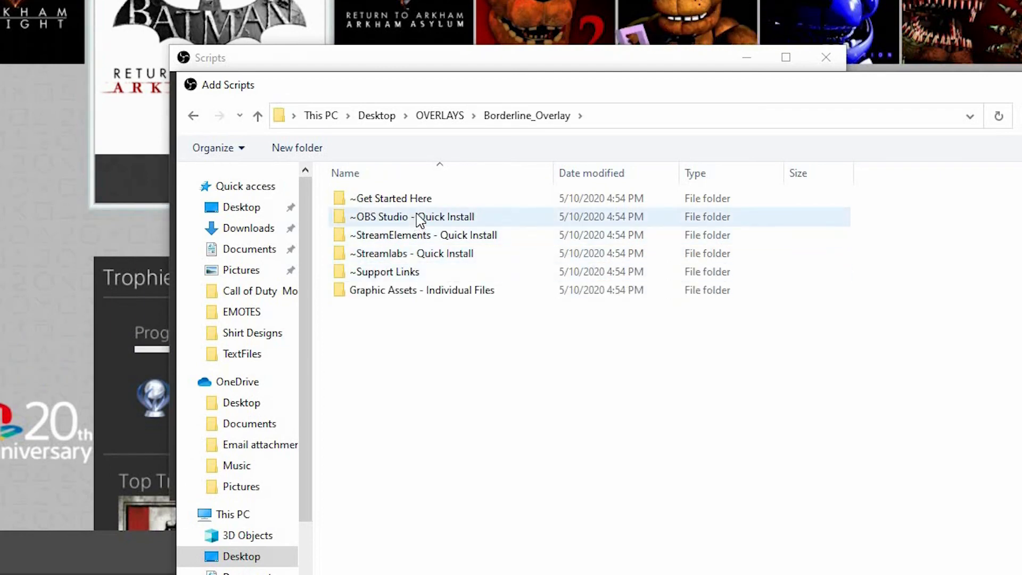
{"action": "double_click", "coordinate": [527, 213]}
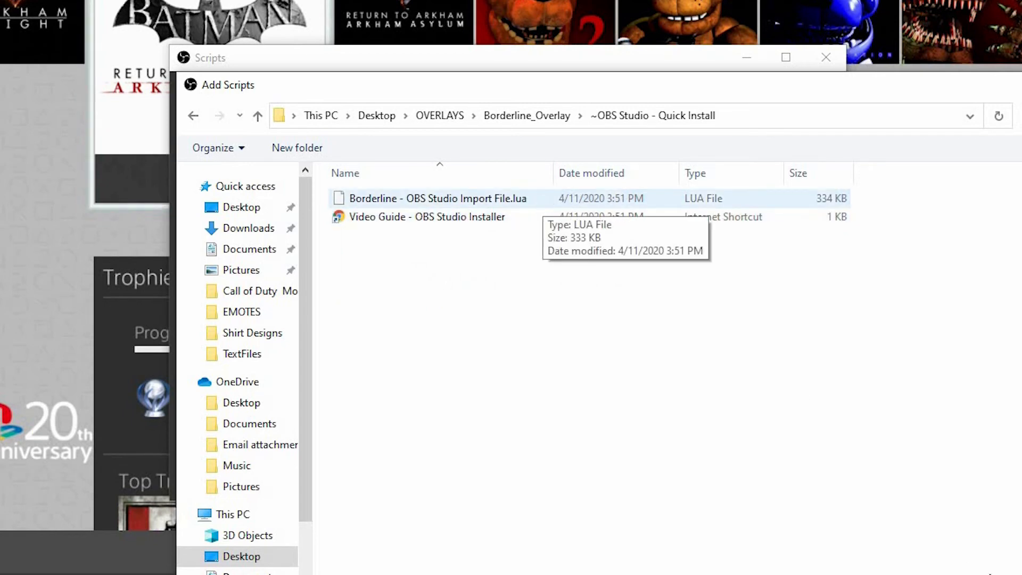
{"action": "left_click", "coordinate": [535, 201]}
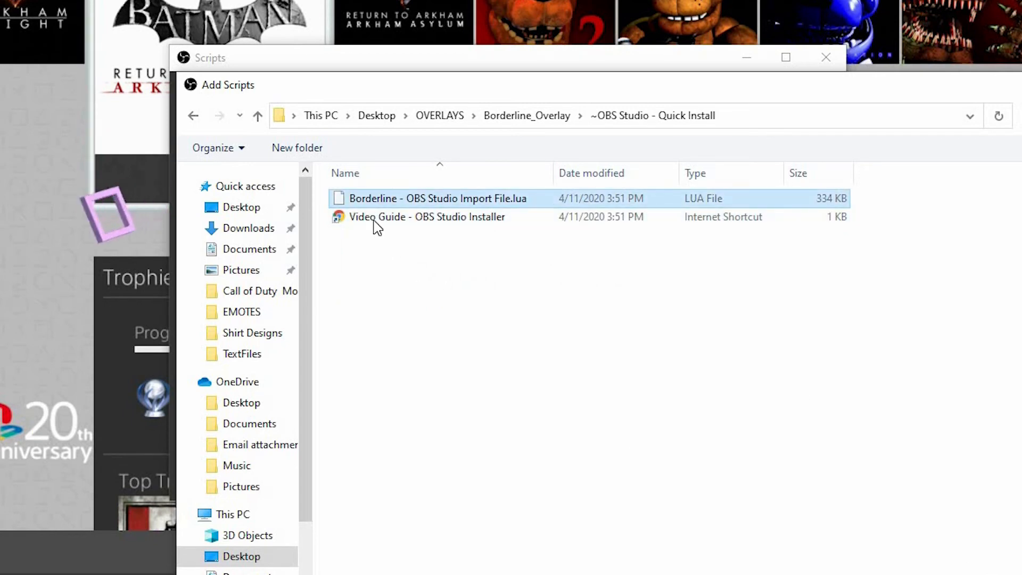
{"action": "key", "text": "Return"}
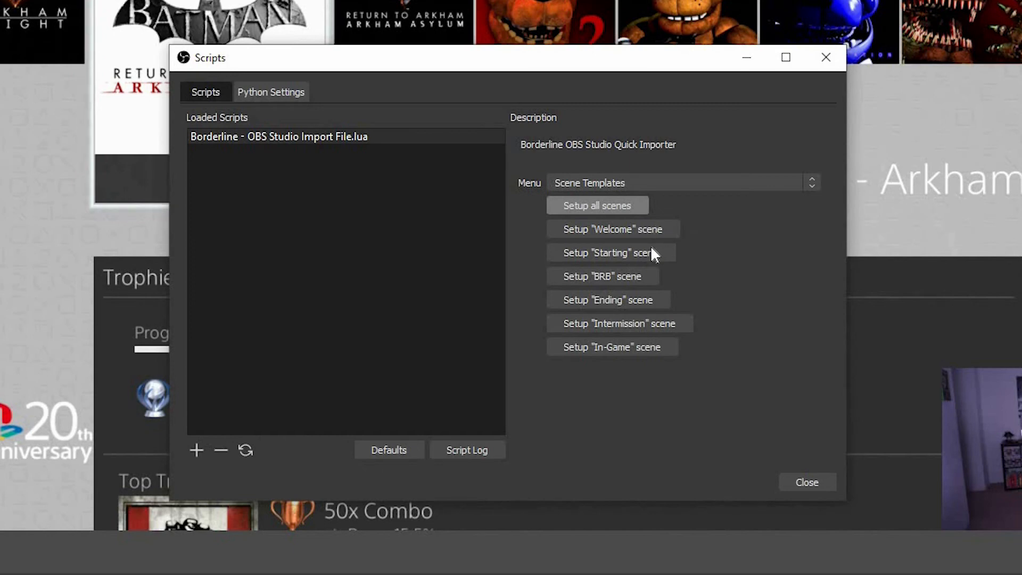
- Set up all Borderline scene templates with the script, and review the Starting, BRB, Ending and In-Game scenes
{"action": "left_click", "coordinate": [613, 207]}
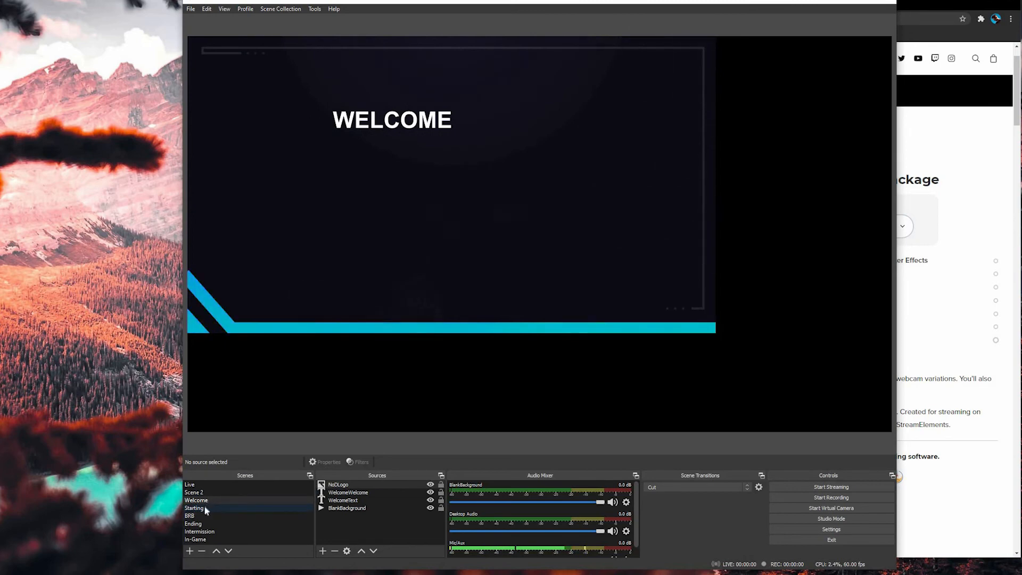
{"action": "left_click", "coordinate": [205, 507]}
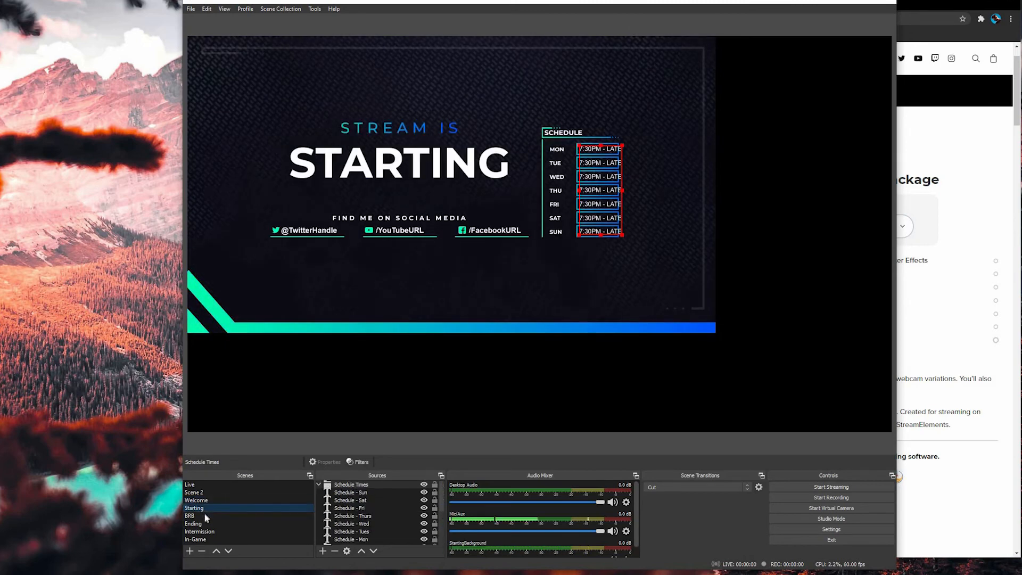
{"action": "left_click", "coordinate": [206, 516]}
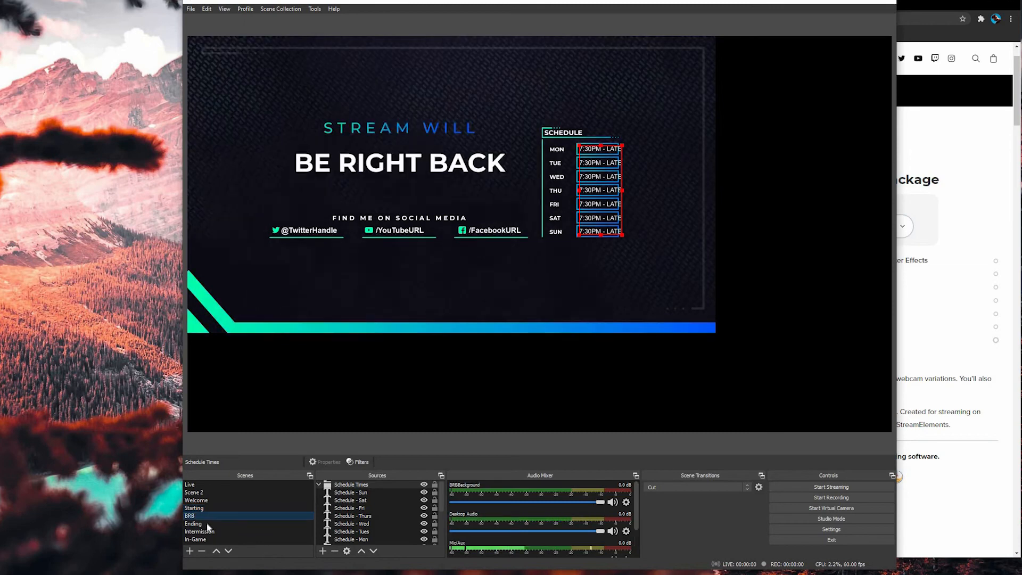
{"action": "left_click", "coordinate": [206, 525]}
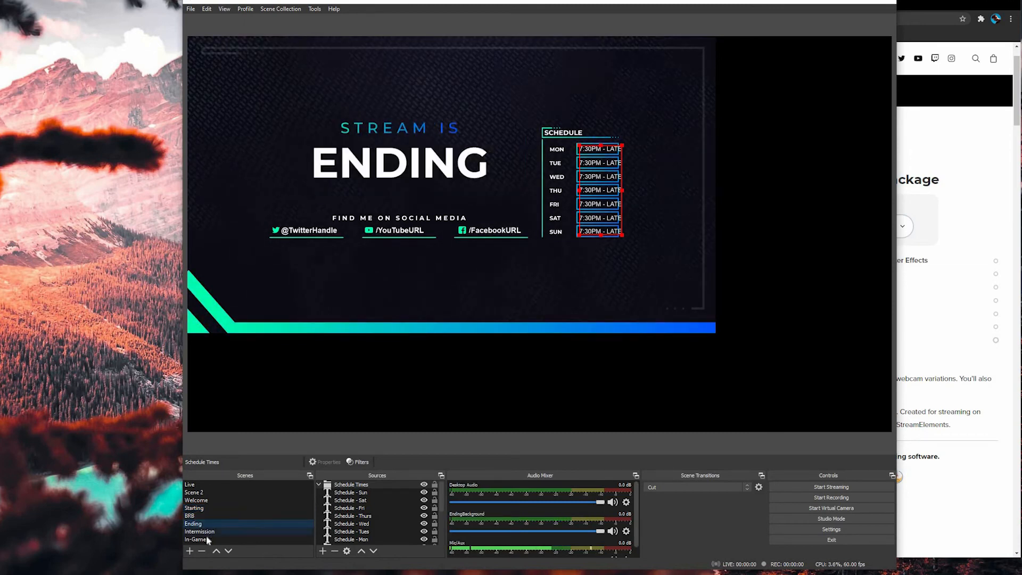
{"action": "left_click", "coordinate": [206, 538]}
{"action": "left_click", "coordinate": [203, 507]}
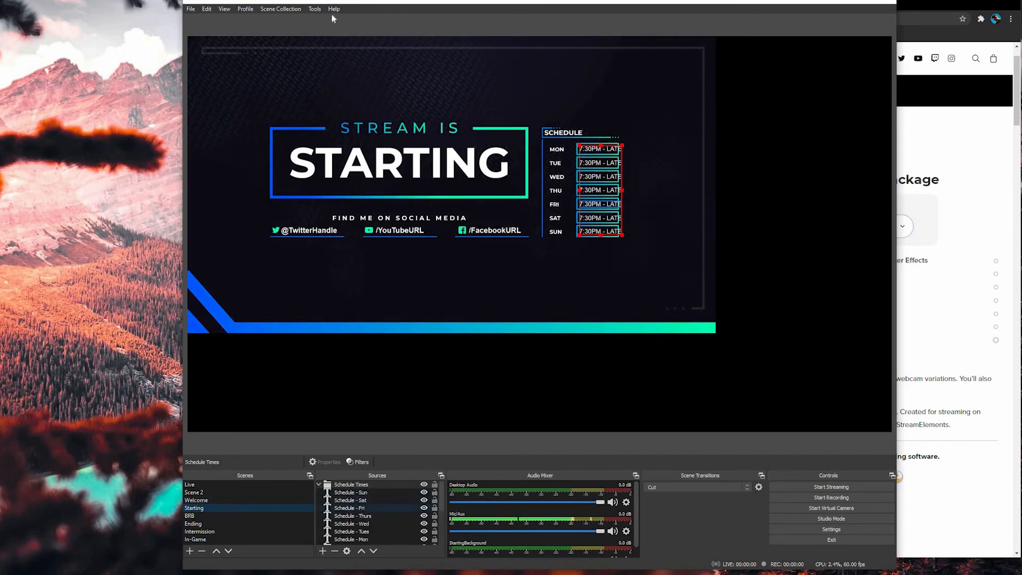
- Switch back to the scene collection with the customised scenes and show its Starting scene
{"action": "left_click", "coordinate": [315, 11]}
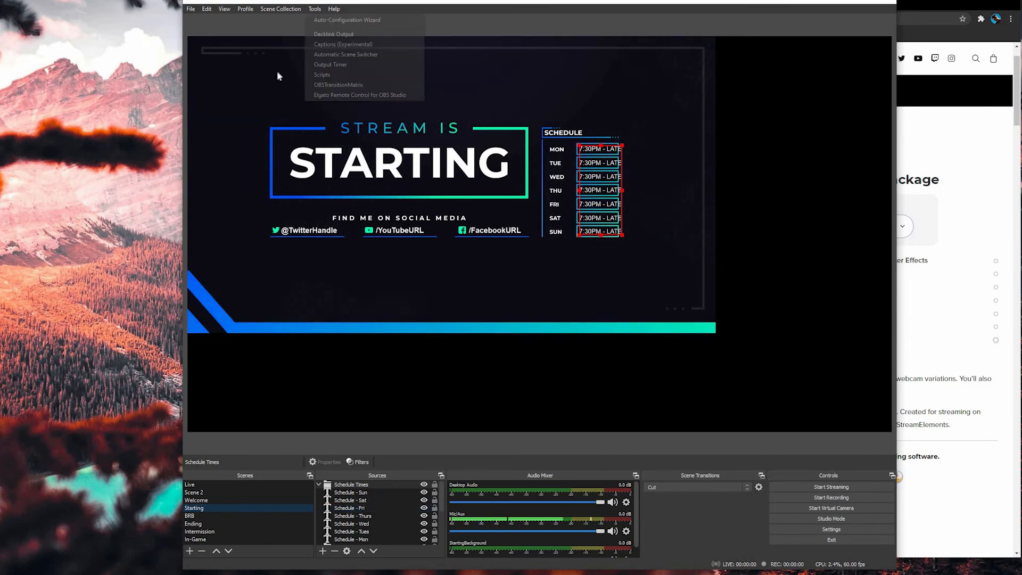
{"action": "mouse_move", "coordinate": [279, 8]}
{"action": "left_click", "coordinate": [276, 85]}
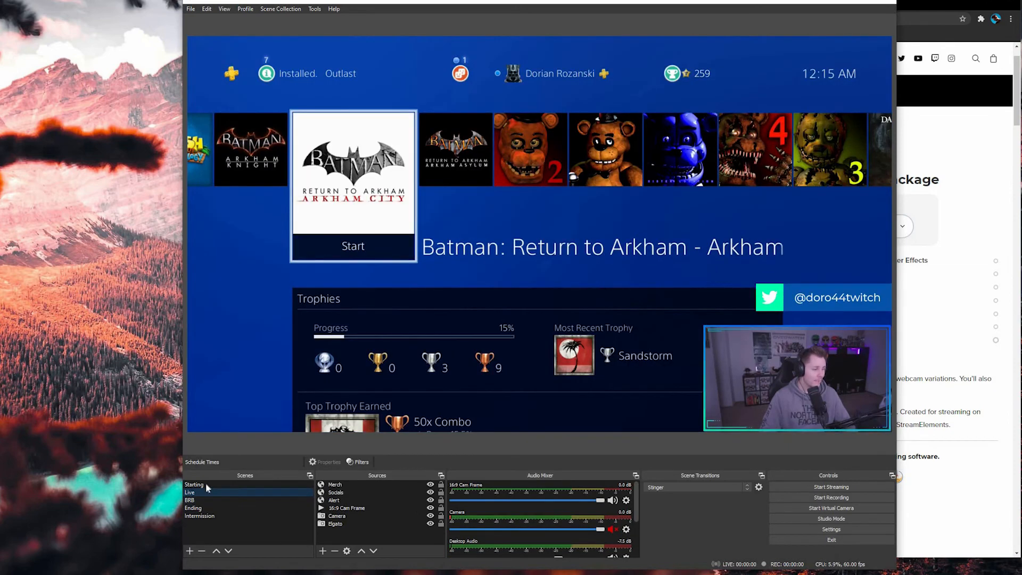
{"action": "left_click", "coordinate": [206, 484]}
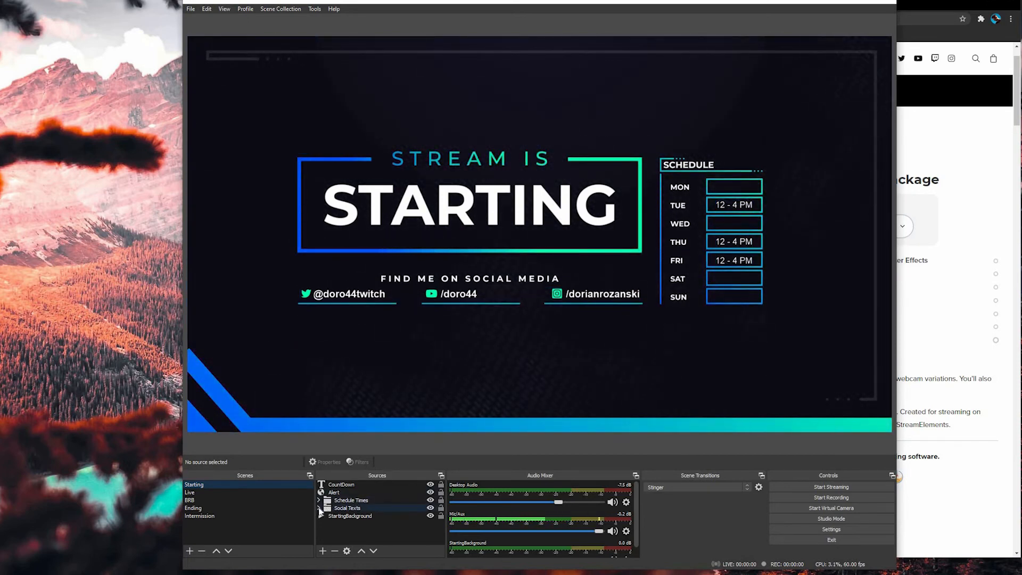
- Inspect TwitterIcon and the TwitterHandle text properties in the Social Texts group without changing them, and collapse the group
{"action": "left_click", "coordinate": [319, 508]}
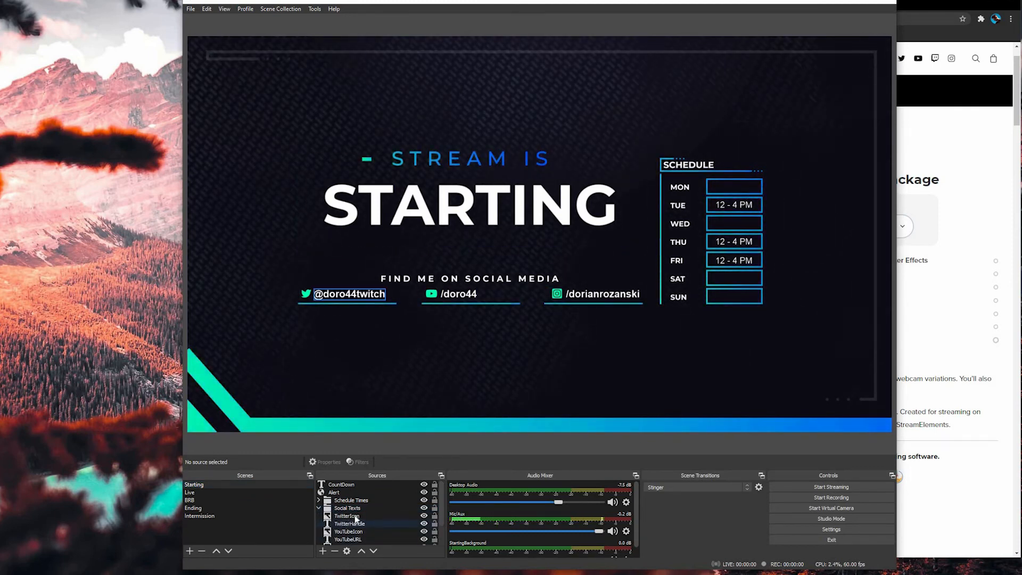
{"action": "double_click", "coordinate": [351, 515]}
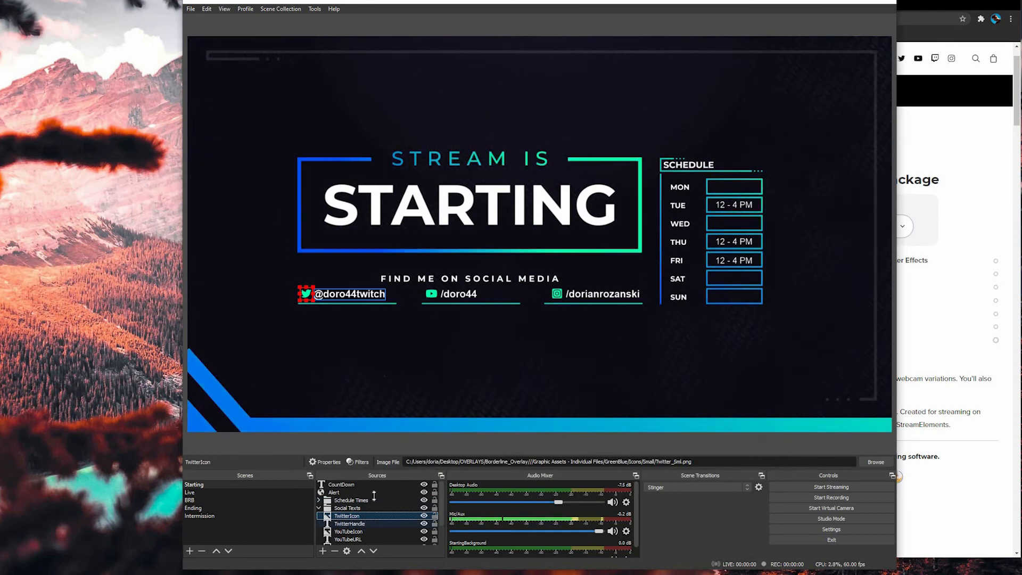
{"action": "double_click", "coordinate": [349, 523]}
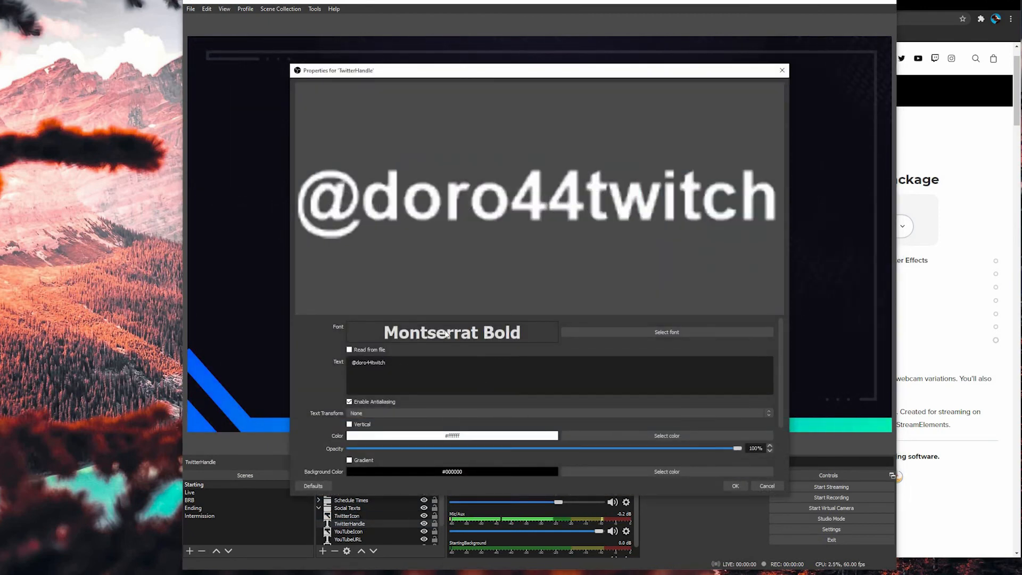
{"action": "key", "text": "Escape"}
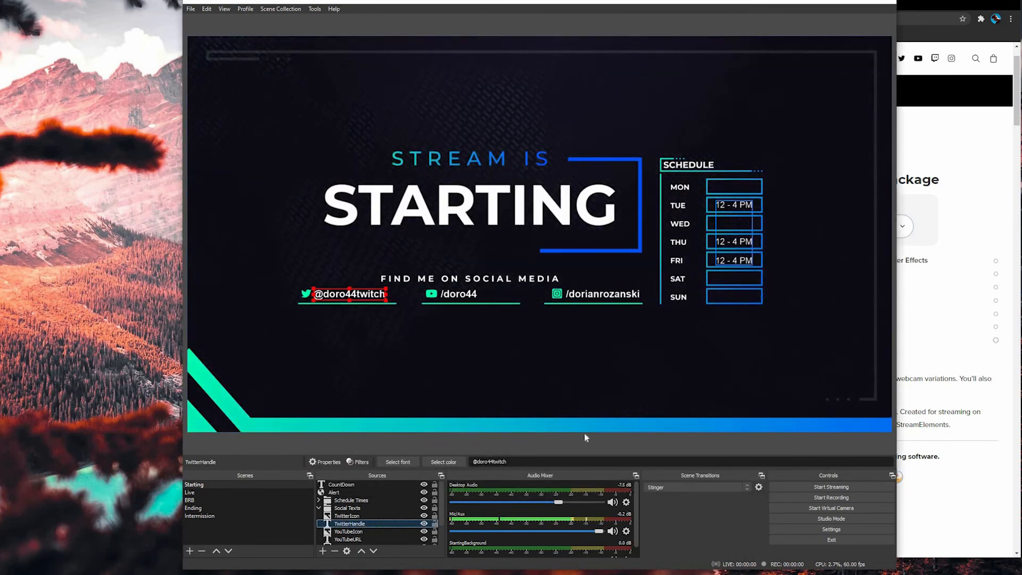
{"action": "left_click", "coordinate": [319, 508]}
- Select the CountDown source, switch to Snaz, move its window clear of the preview, and start its countdown to 12:00:00
{"action": "left_click", "coordinate": [347, 484]}
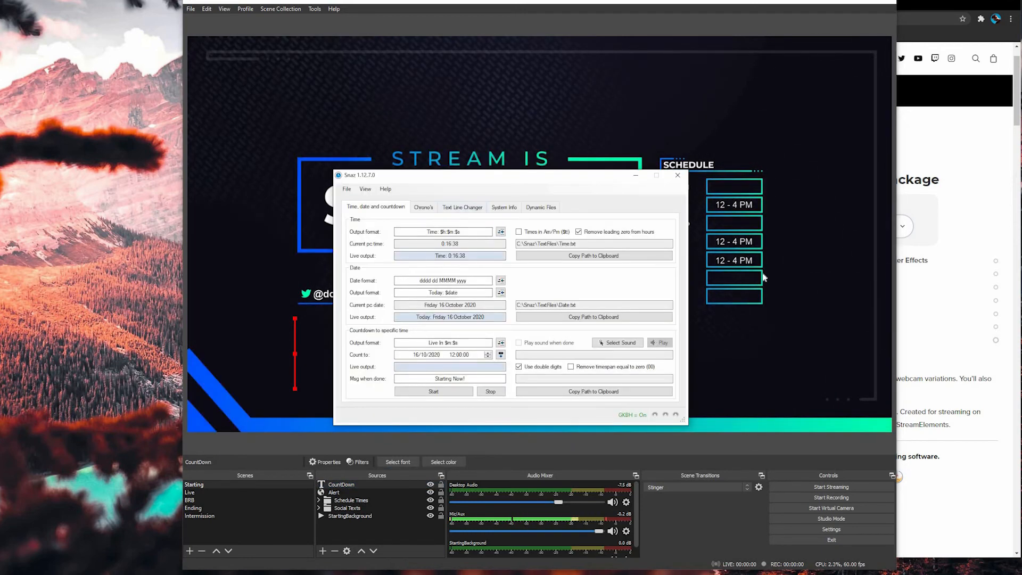
{"action": "left_click_drag", "start_coordinate": [452, 177], "coordinate": [765, 273]}
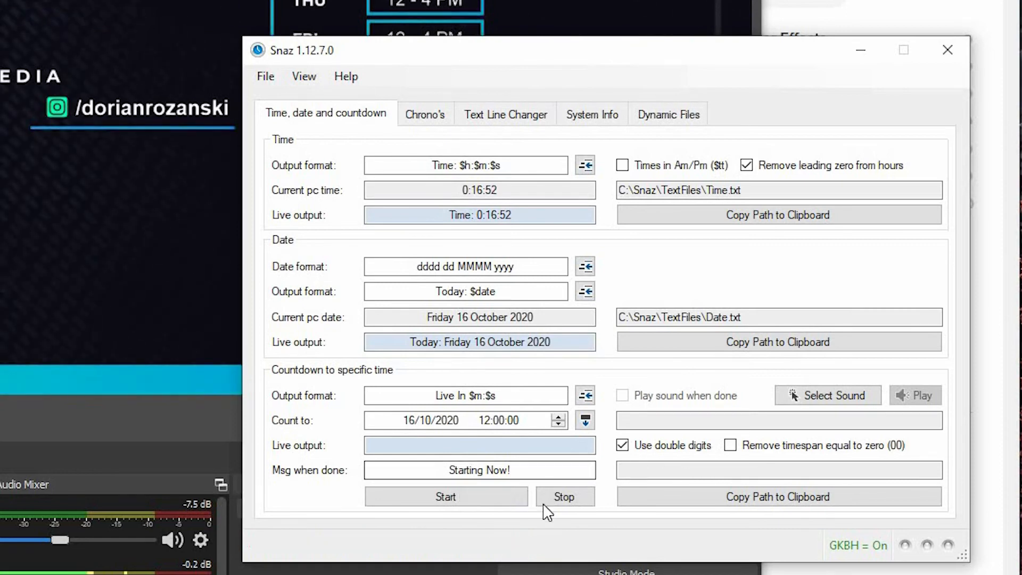
{"action": "left_click", "coordinate": [479, 499]}
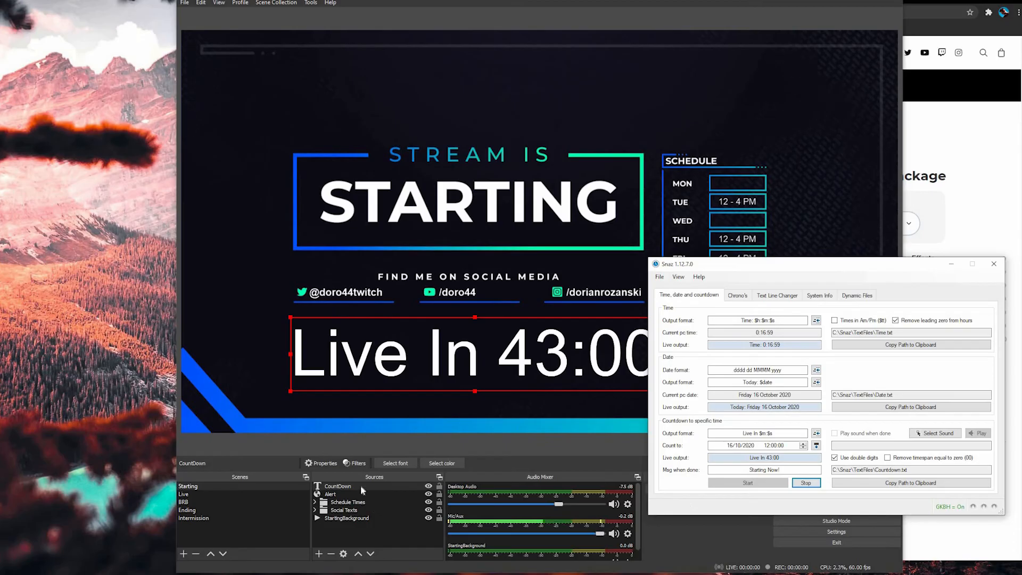
- Examine the CountDown source and the available source types, including Text (GDI+), without adding one, and close Snaz
{"action": "left_click", "coordinate": [360, 486]}
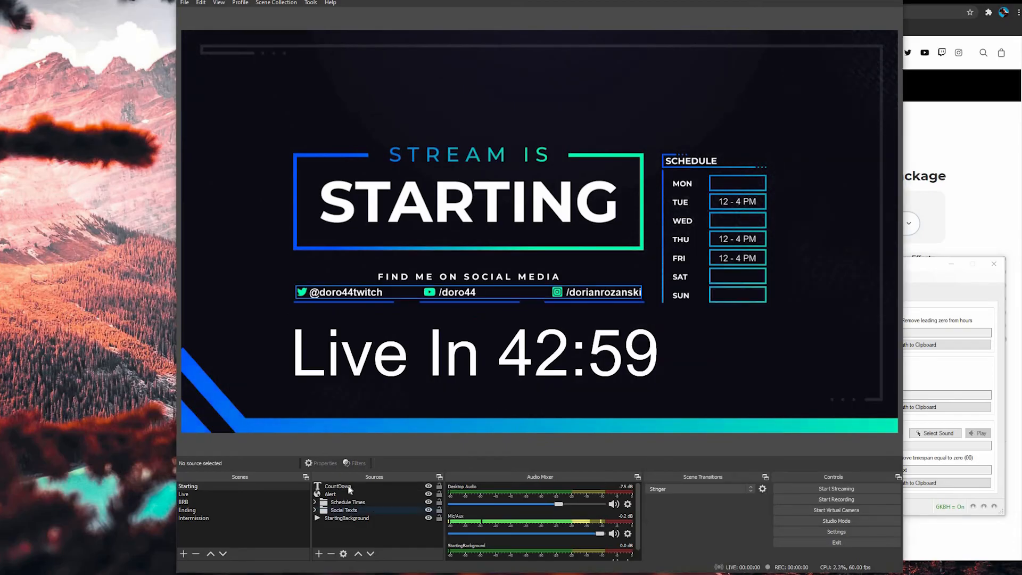
{"action": "right_click", "coordinate": [348, 487]}
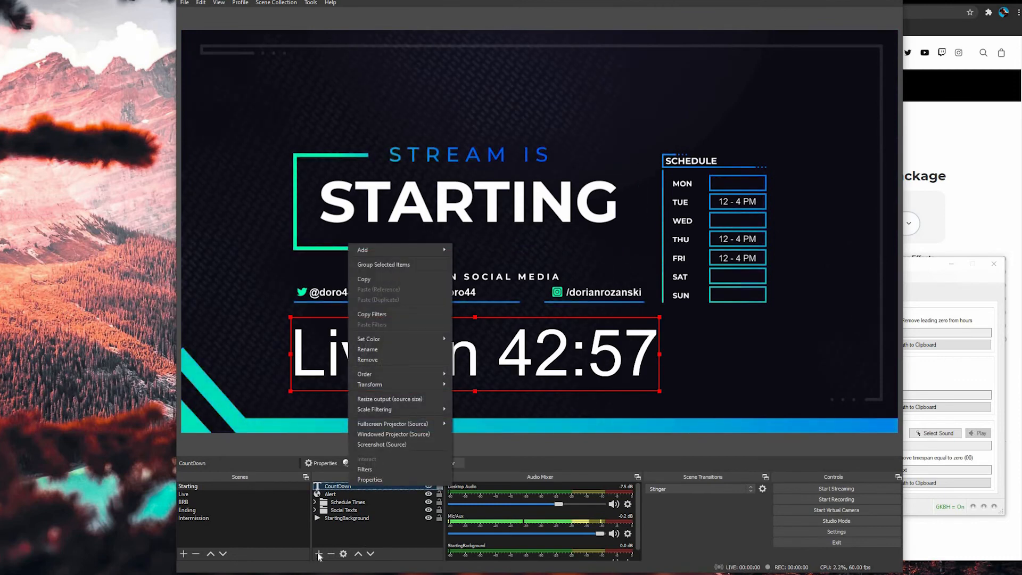
{"action": "left_click", "coordinate": [326, 534]}
{"action": "left_click", "coordinate": [316, 554]}
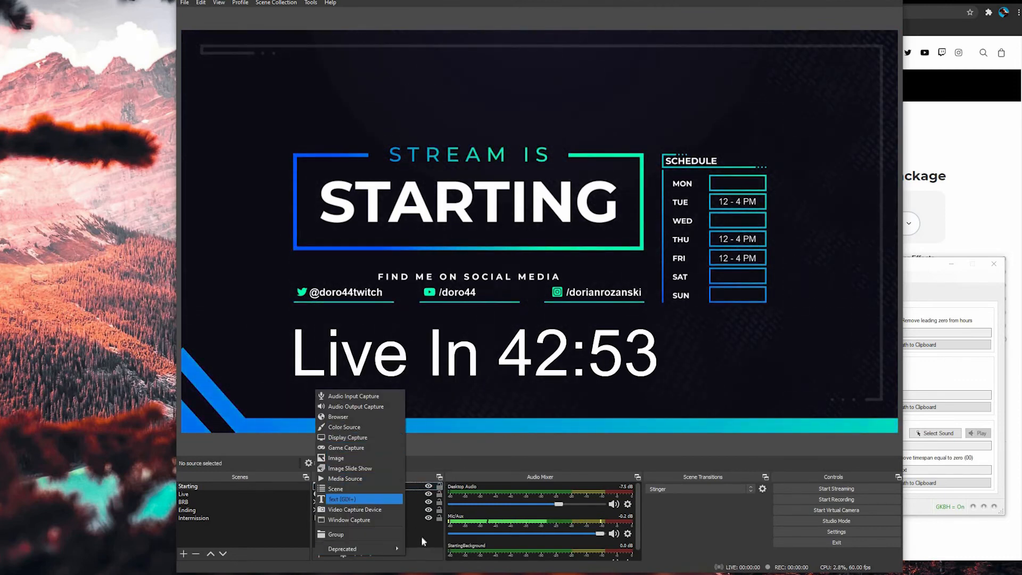
{"action": "left_click", "coordinate": [350, 485]}
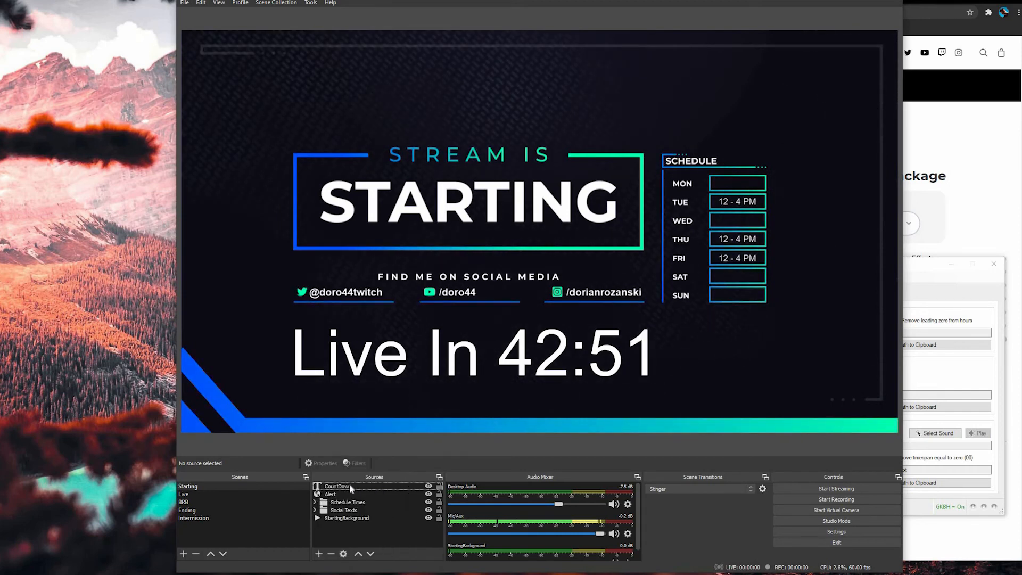
{"action": "left_click", "coordinate": [349, 484]}
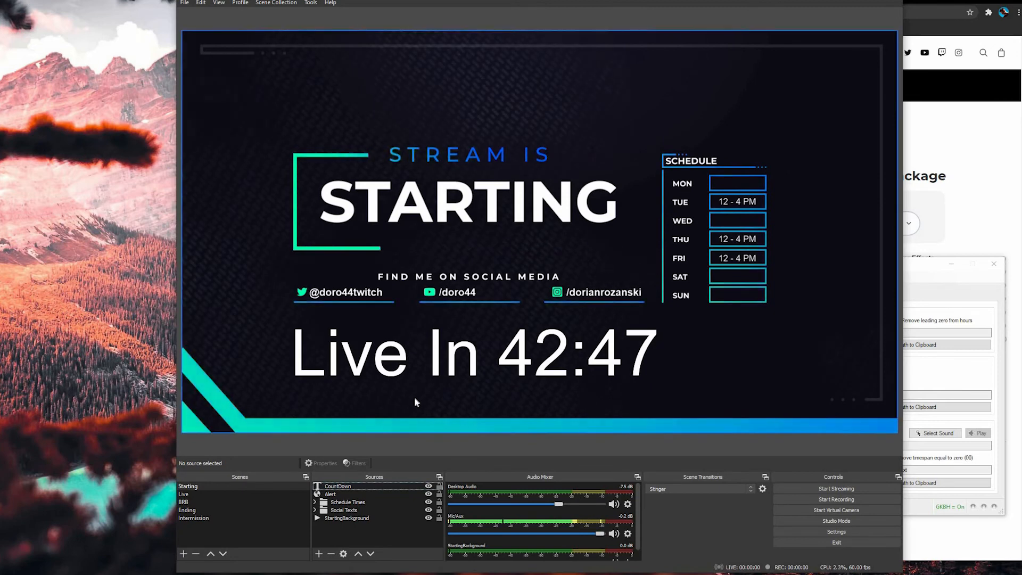
{"action": "left_click", "coordinate": [679, 407]}
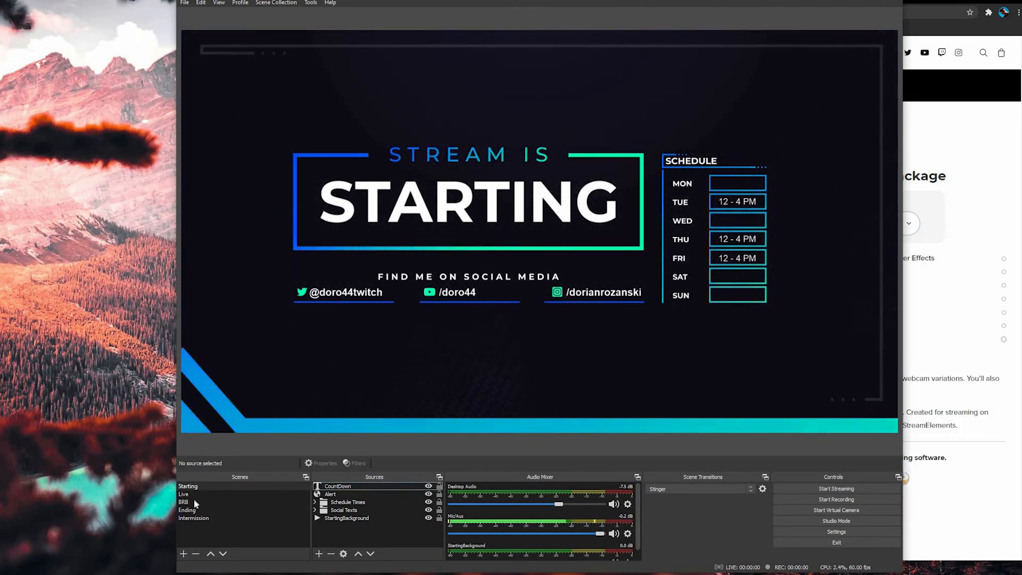
- Review the BRB and Ending scenes, and switch to the Live scene
{"action": "left_click", "coordinate": [196, 502]}
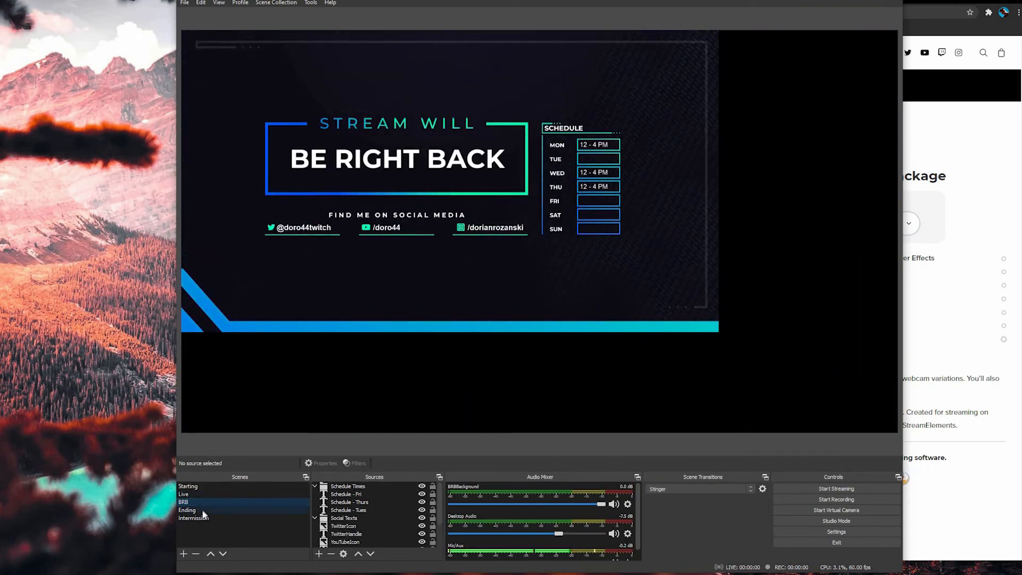
{"action": "left_click", "coordinate": [202, 510]}
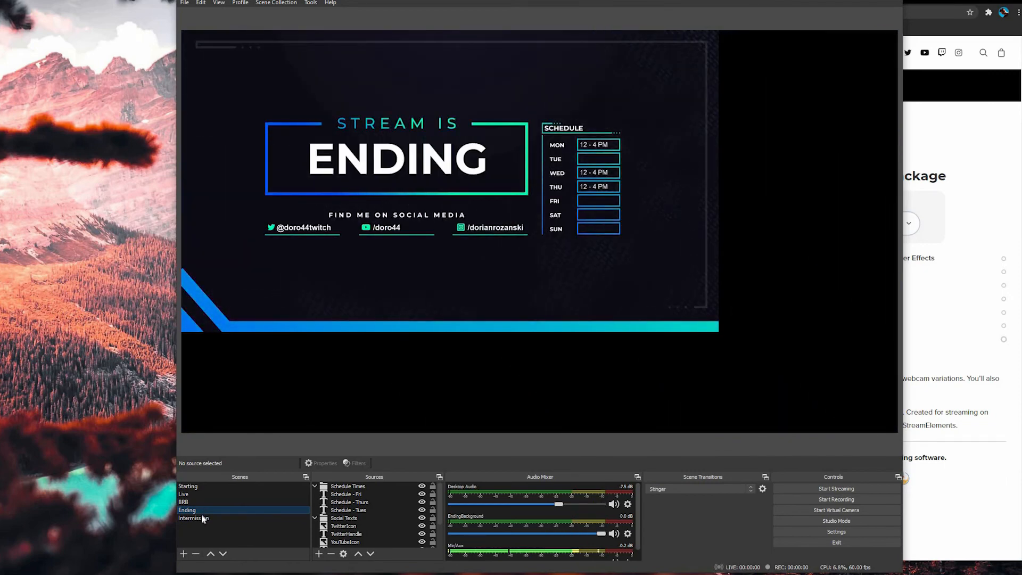
{"action": "left_click", "coordinate": [196, 494]}
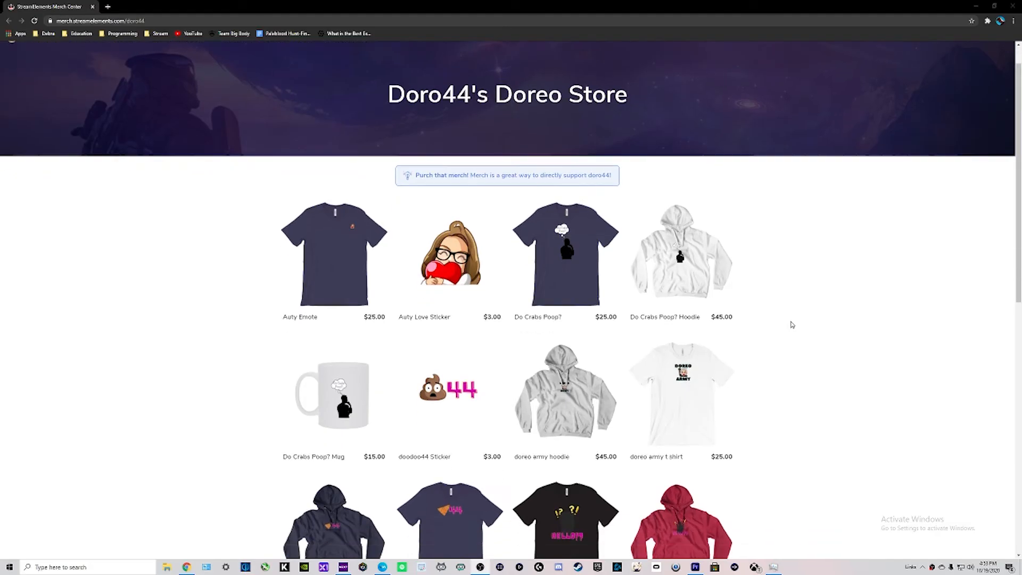
- Browse the products in Doro44's Doreo Store on the StreamElements Merch Center in the browser
{"action": "scroll", "coordinate": [791, 325], "scroll_direction": "down", "scroll_amount": 6}
{"action": "scroll", "coordinate": [791, 325], "scroll_direction": "down", "scroll_amount": 3}
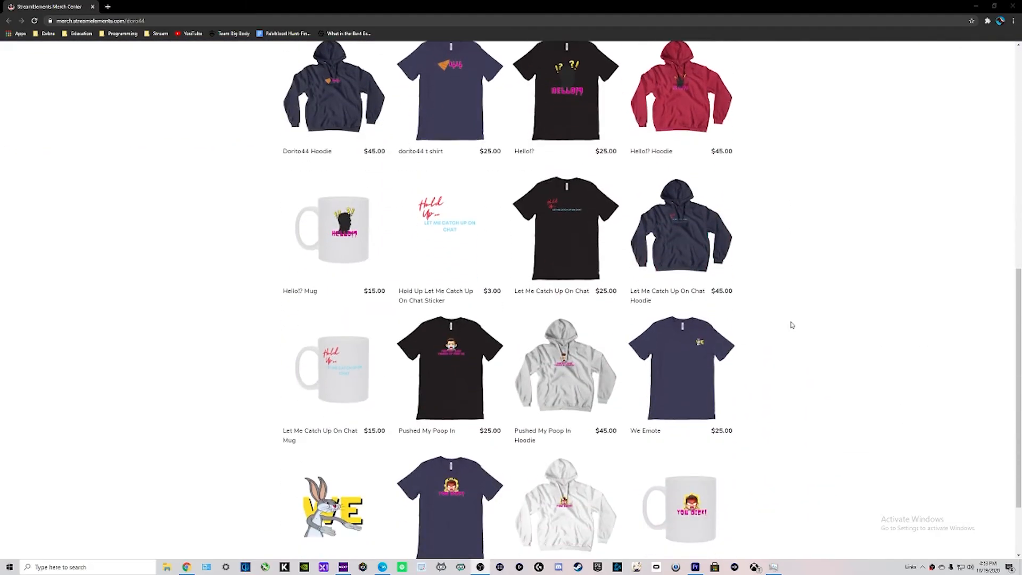
{"action": "scroll", "coordinate": [791, 325], "scroll_direction": "down", "scroll_amount": 2}
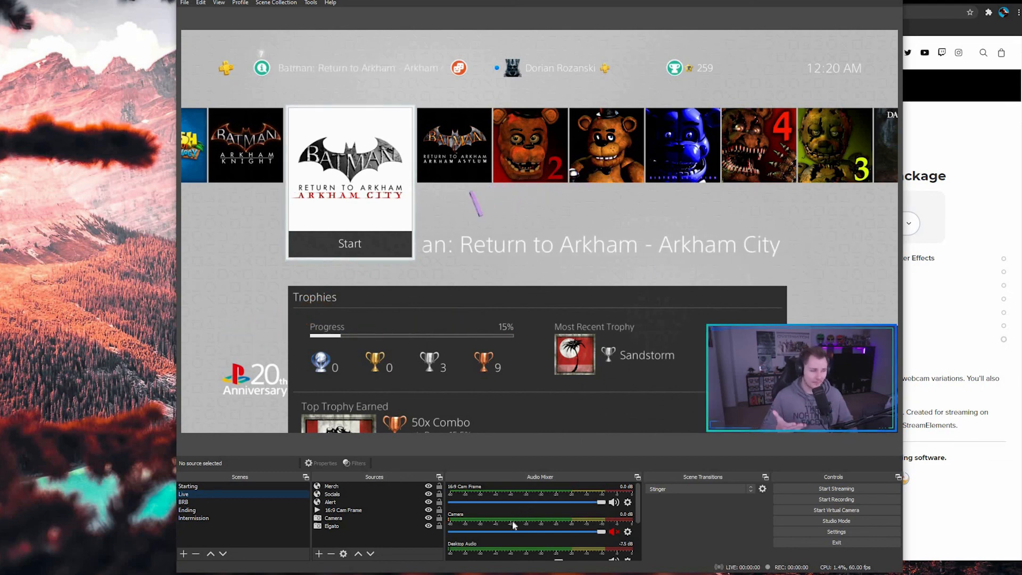
- Review the Noise Gate, Noise Suppression, Limiter and Compressor filter settings of the Mic/Aux audio source without changing them, and close the filters
{"action": "scroll", "coordinate": [575, 533], "scroll_direction": "down", "scroll_amount": 3}
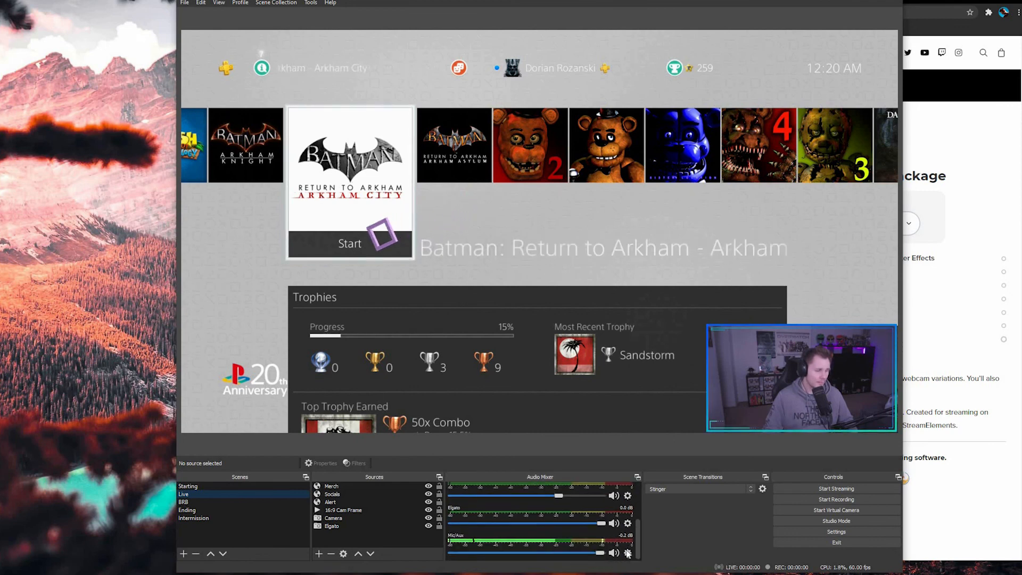
{"action": "left_click", "coordinate": [627, 553]}
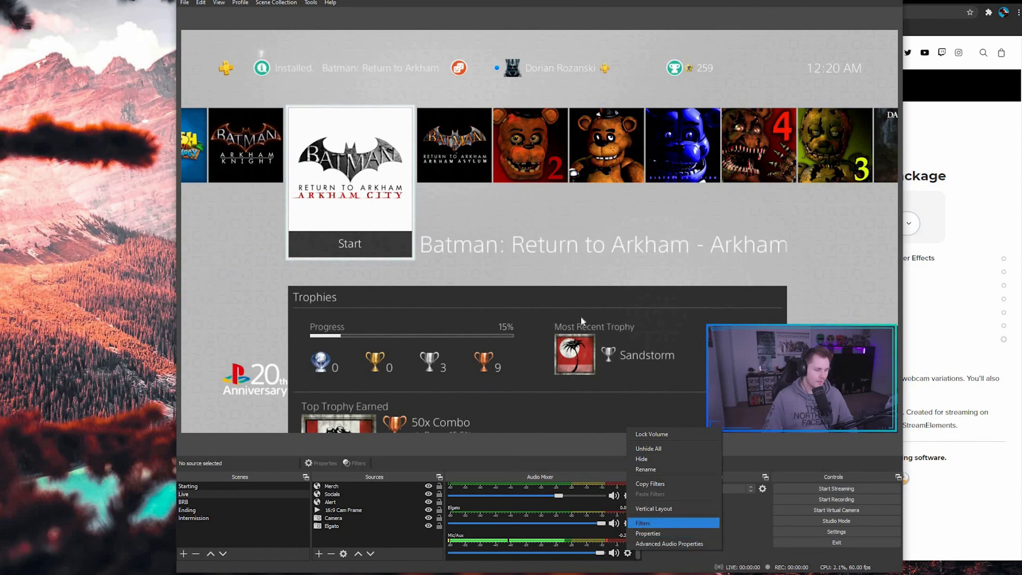
{"action": "left_click", "coordinate": [651, 525]}
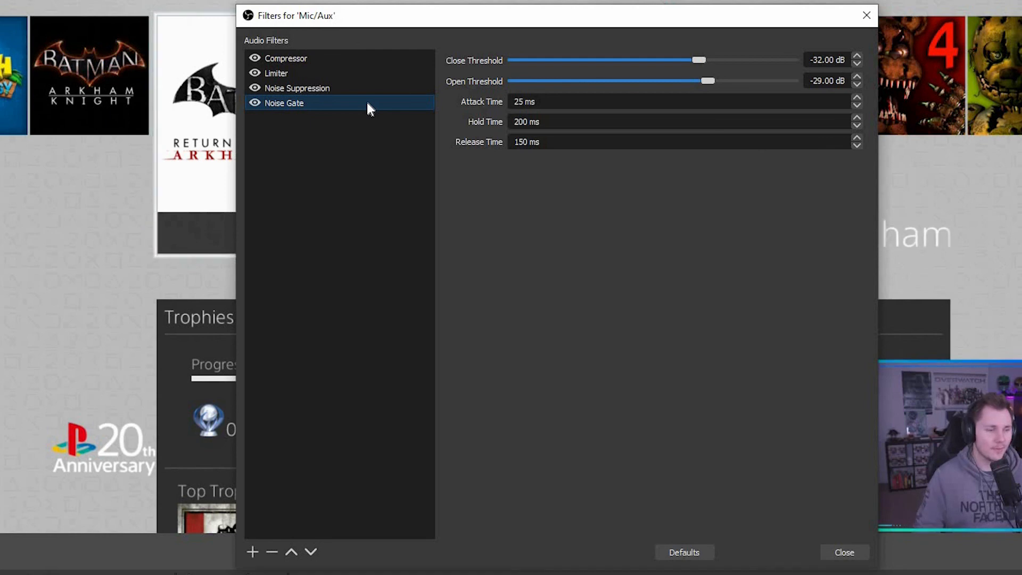
{"action": "left_click", "coordinate": [339, 92]}
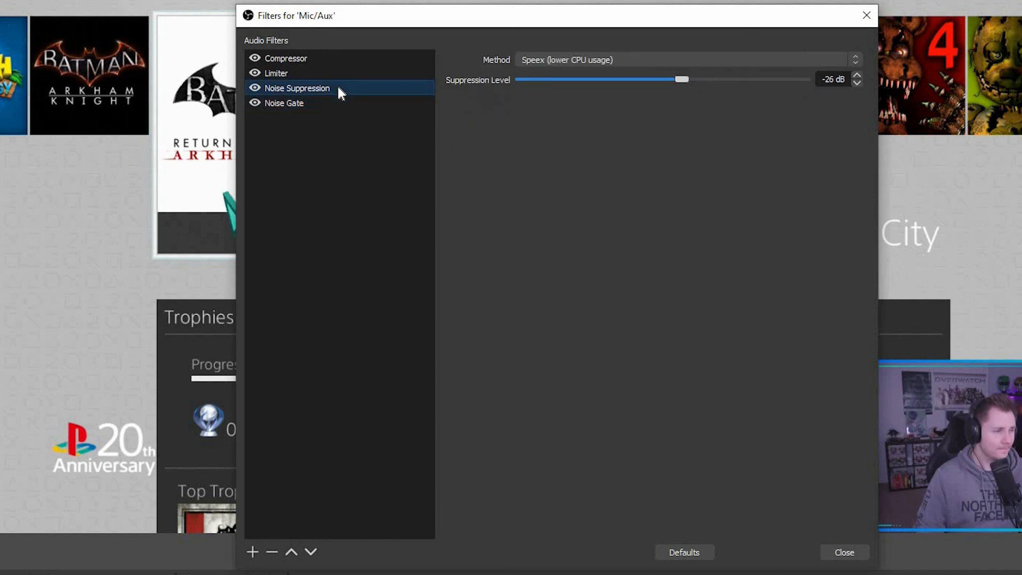
{"action": "left_click", "coordinate": [312, 73]}
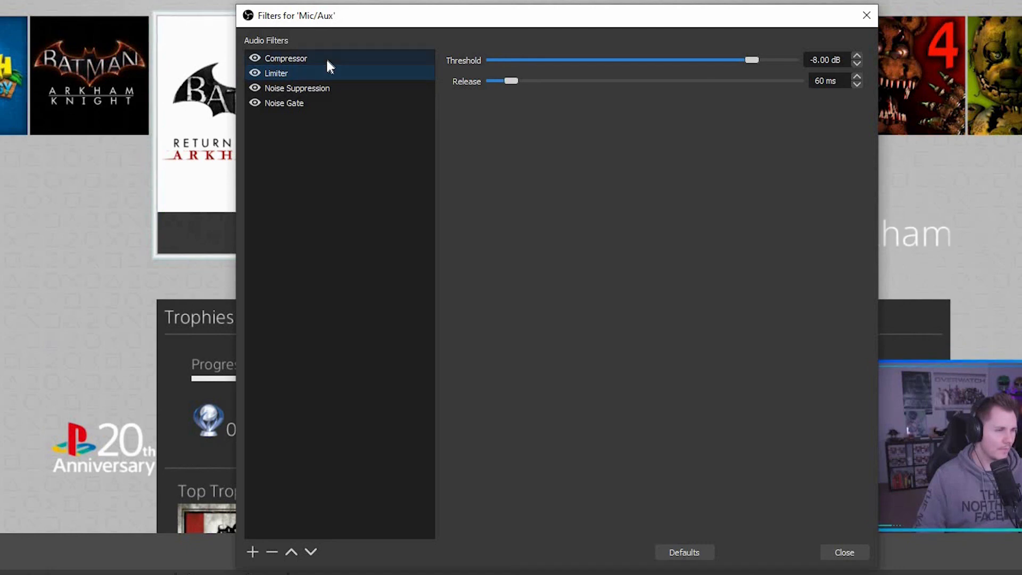
{"action": "left_click", "coordinate": [327, 60]}
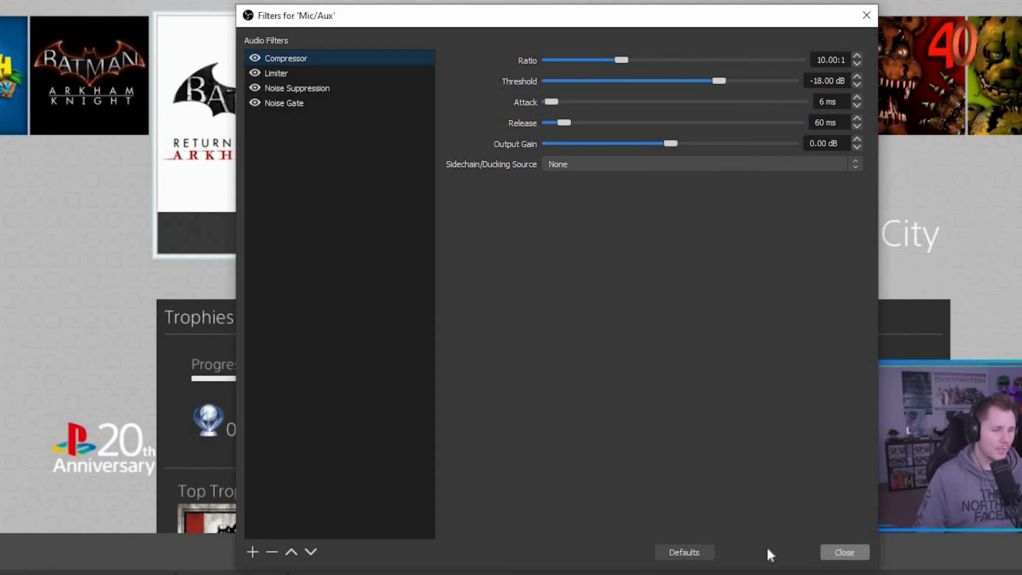
{"action": "key", "text": "Escape"}
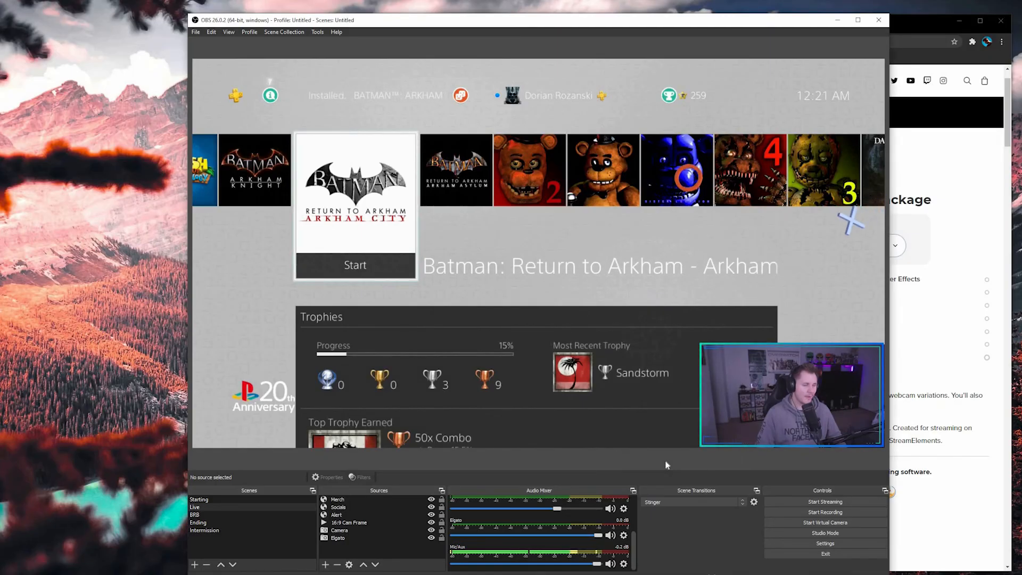